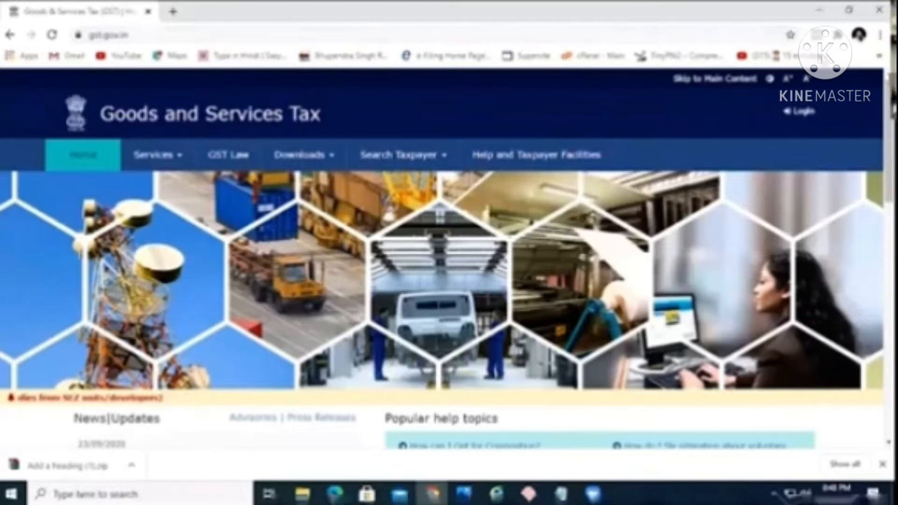
# - Show the Registration options under the Services menu on the GST home page
pyautogui.click(178, 159)
pyautogui.moveTo(82, 187)
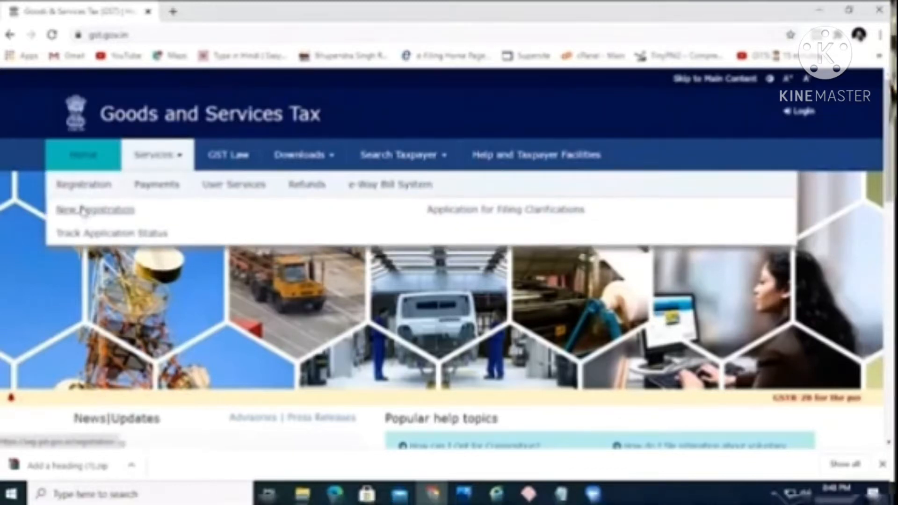
# - Start a New Registration and open the 'I am a' applicant-type dropdown
pyautogui.click(82, 211)
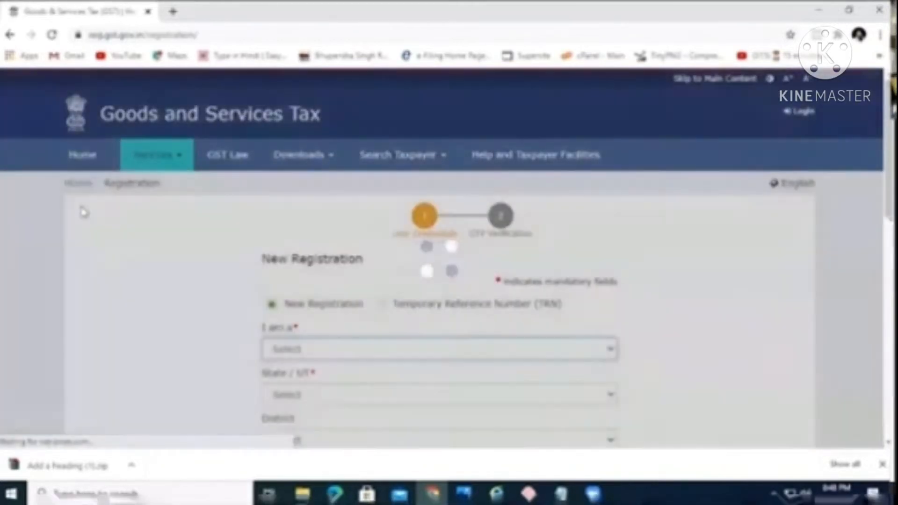
pyautogui.scroll(-3, 125, 187)
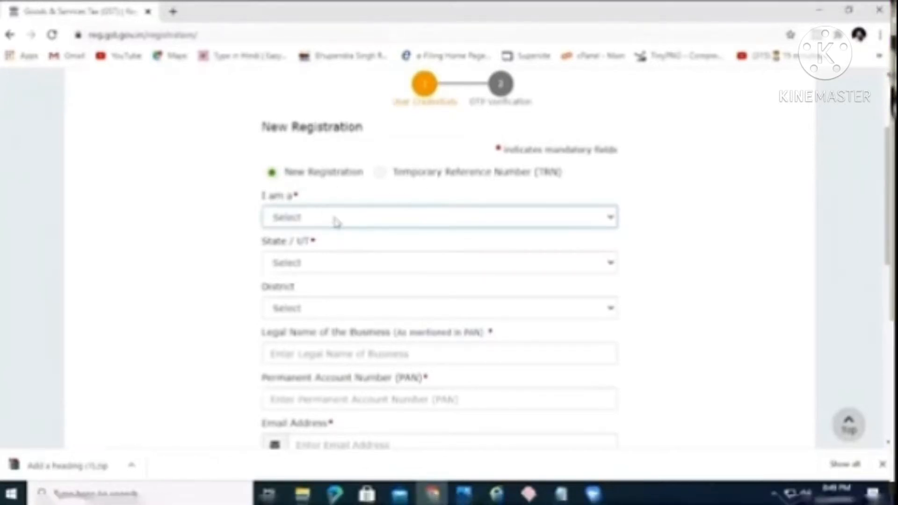
pyautogui.scroll(-2, 343, 220)
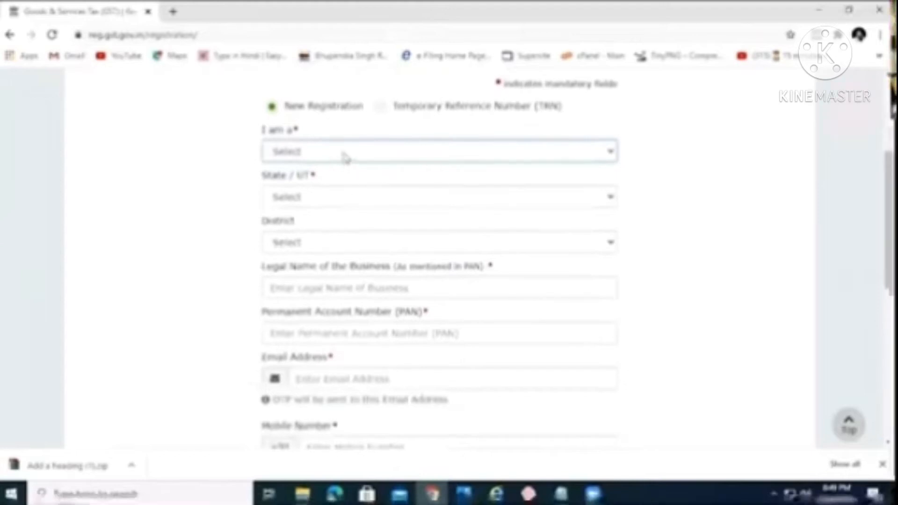
pyautogui.click(344, 157)
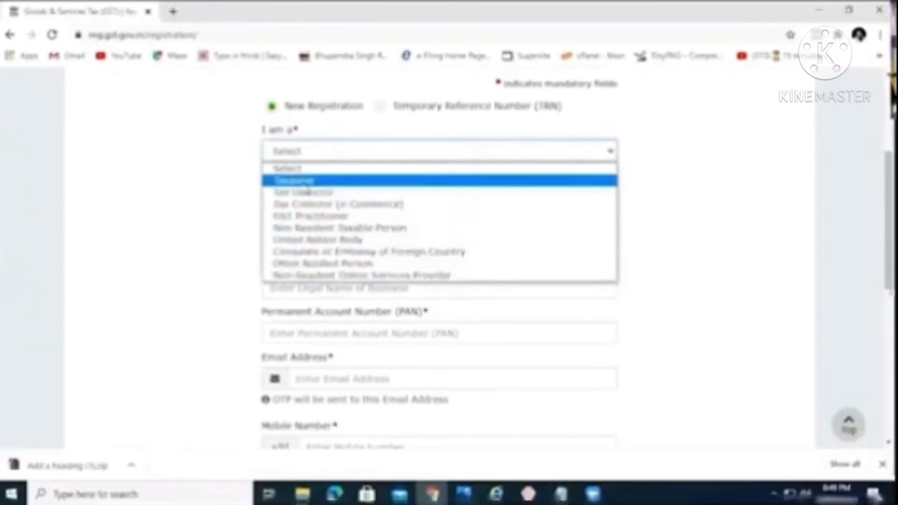
# - Set applicant type to Taxpayer, state to Madhya Pradesh and district to Bhopal
pyautogui.click(304, 184)
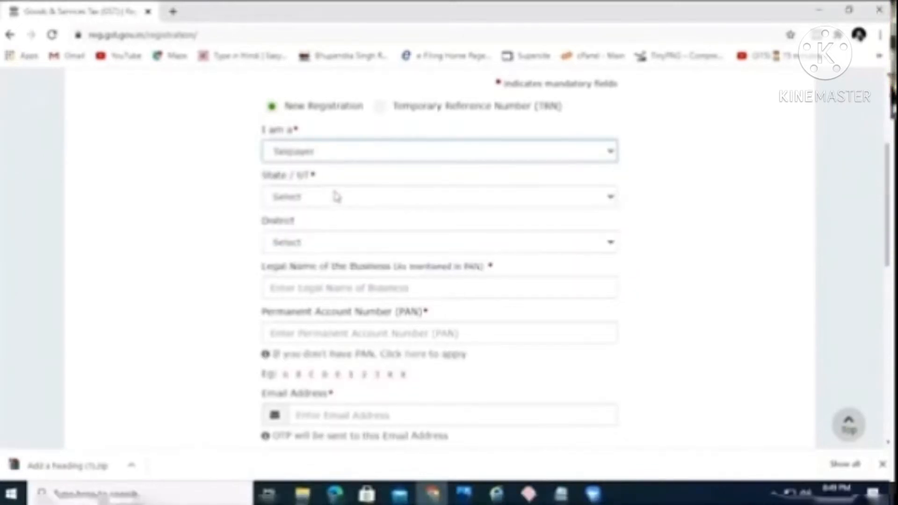
pyautogui.click(336, 197)
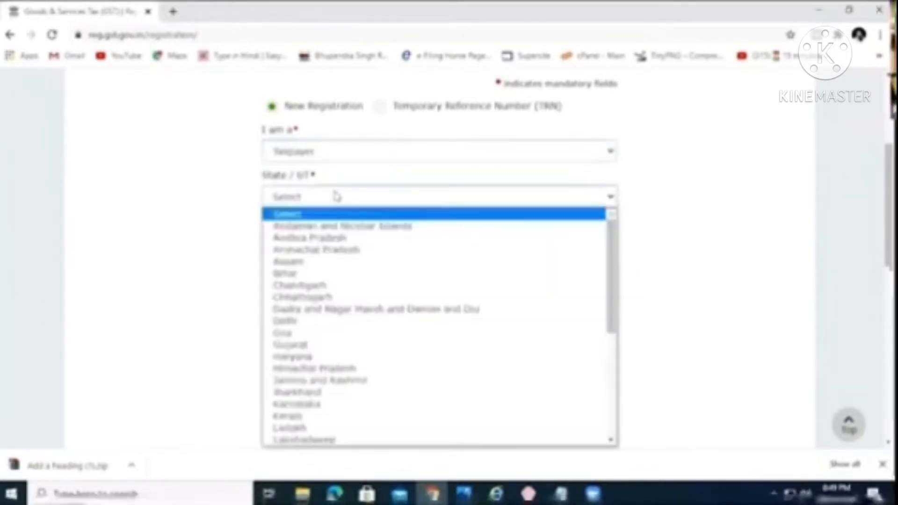
pyautogui.press('m')
pyautogui.click(336, 196)
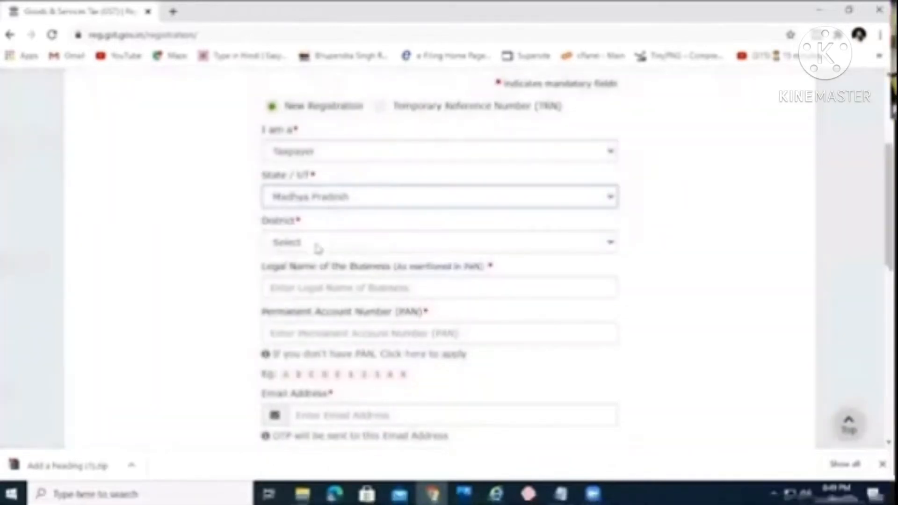
pyautogui.click(318, 243)
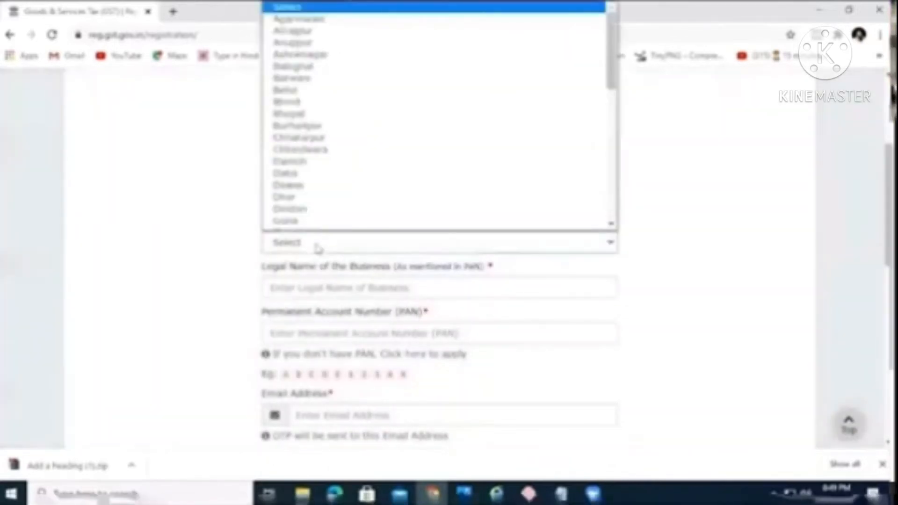
pyautogui.press('b')
pyautogui.press('h')
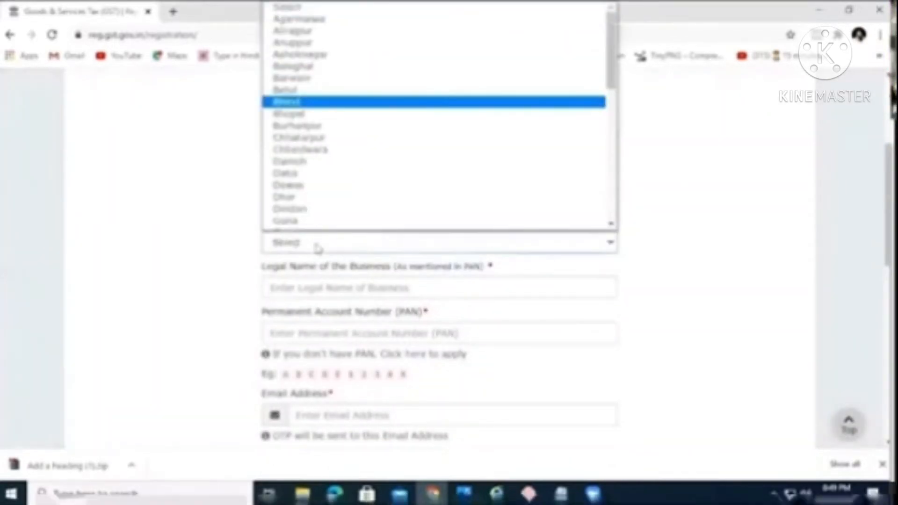
pyautogui.press('o')
pyautogui.press('Return')
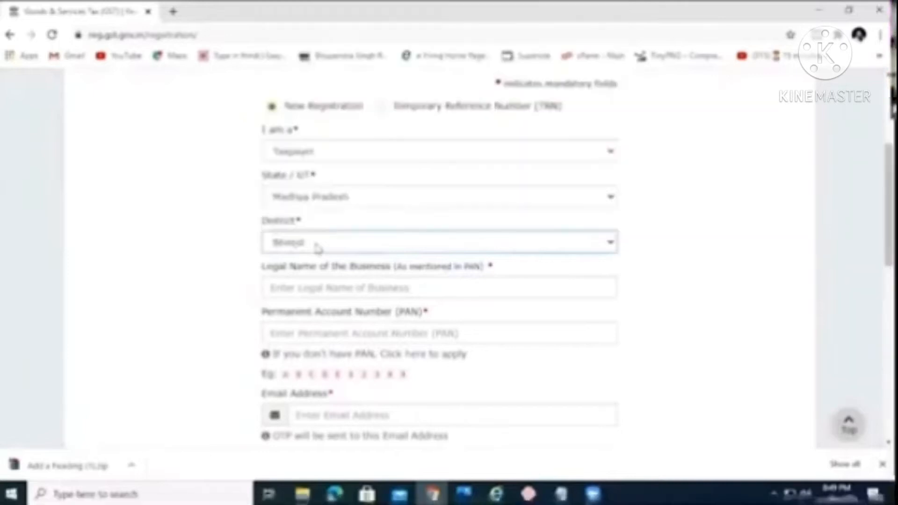
pyautogui.click(301, 283)
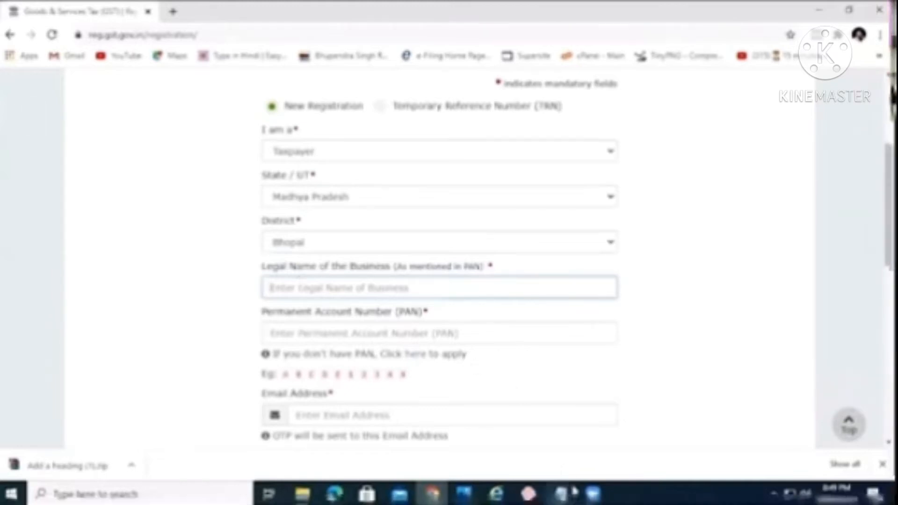
pyautogui.click(301, 494)
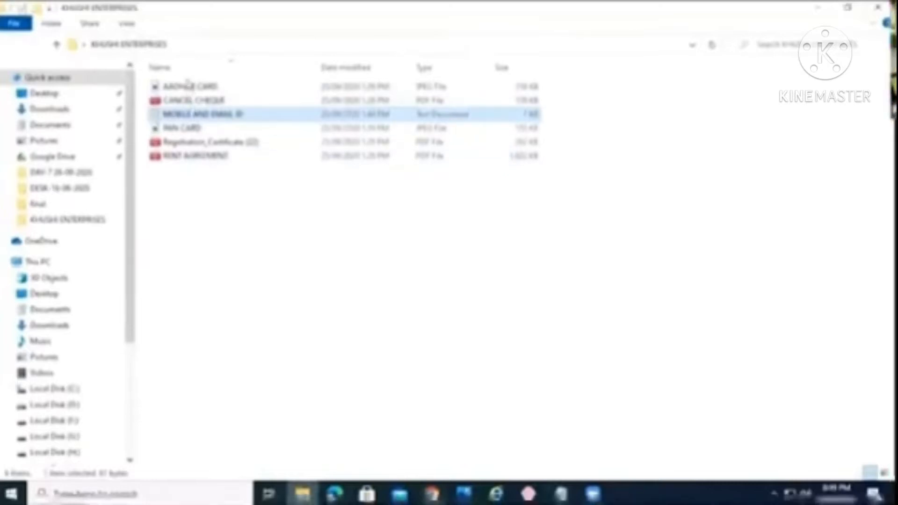
pyautogui.click(191, 88)
pyautogui.click(192, 101)
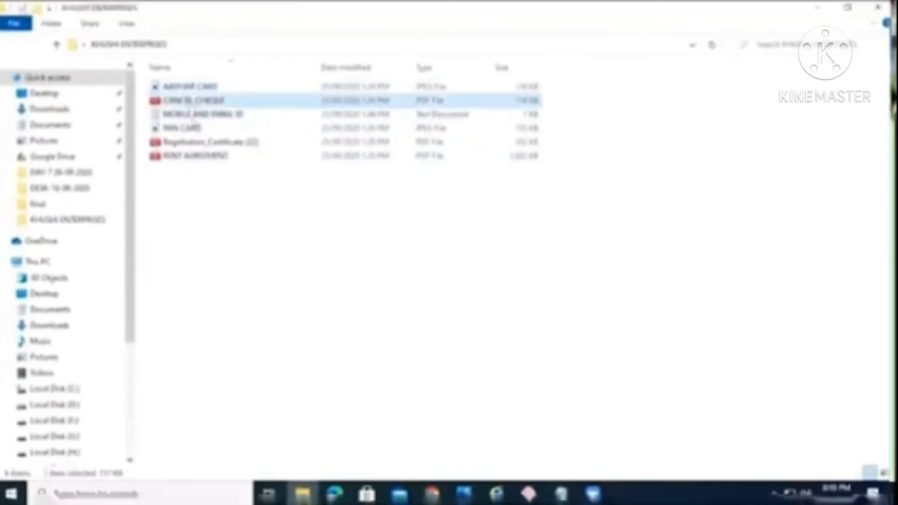
pyautogui.click(192, 115)
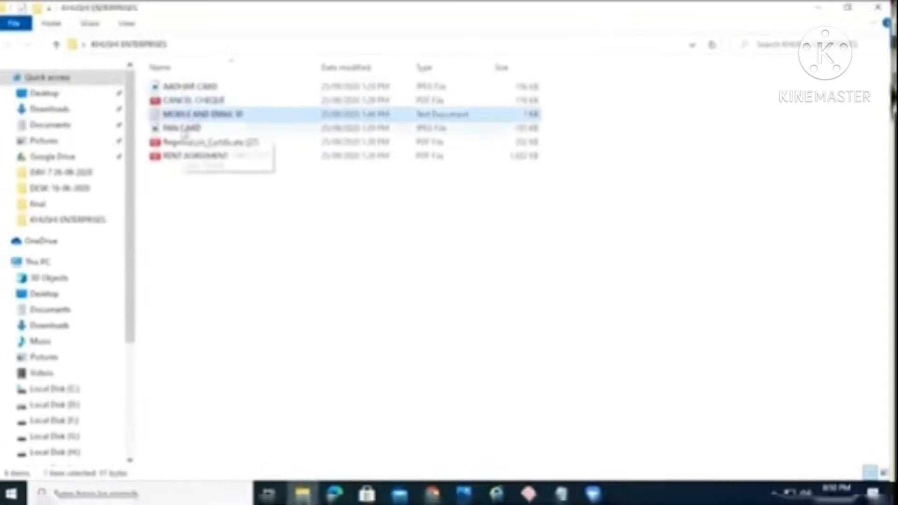
pyautogui.doubleClick(184, 130)
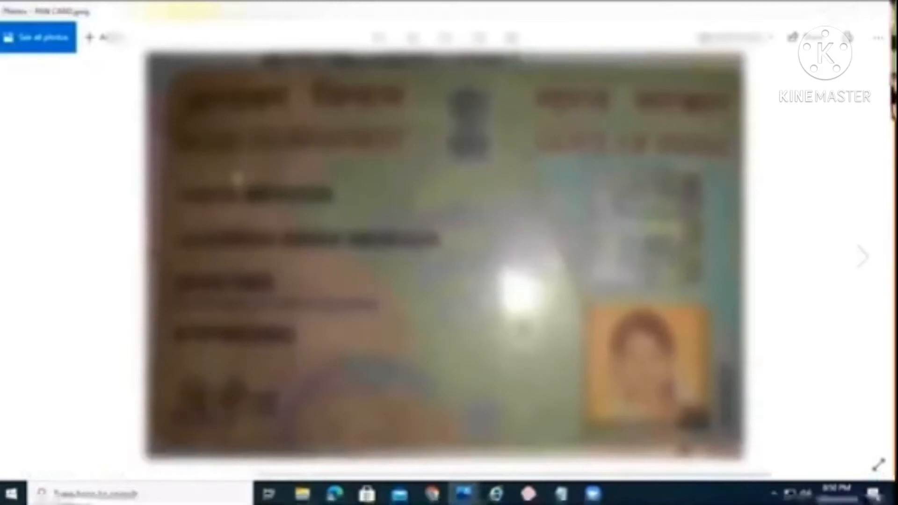
pyautogui.hotkey('alt', 'F4')
pyautogui.hotkey('alt', 'Tab')
pyautogui.press('Tab')
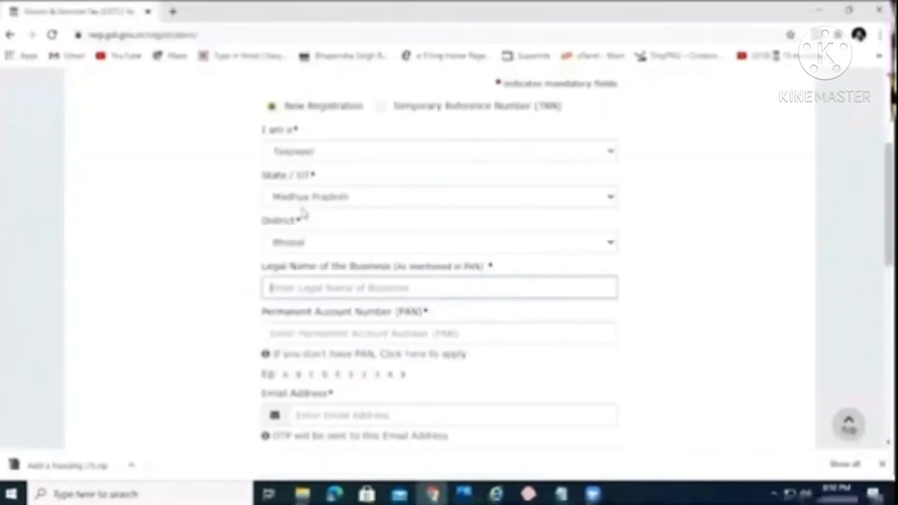
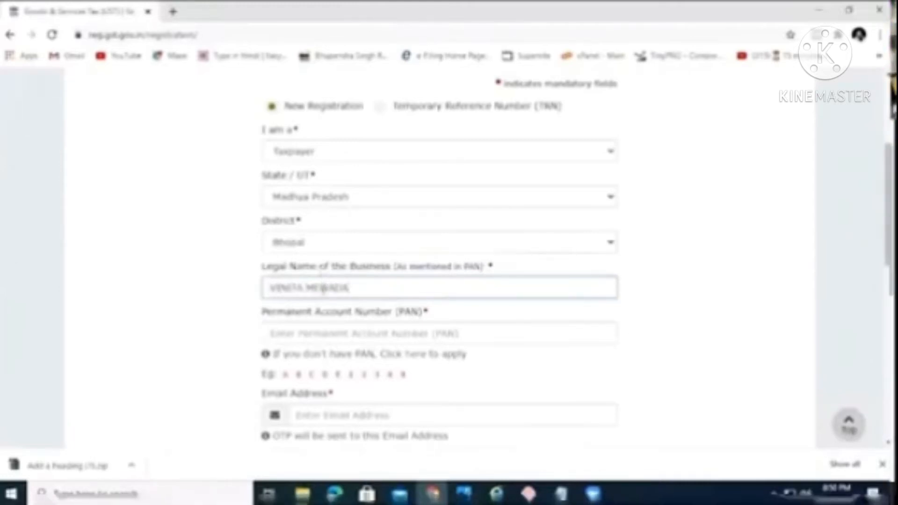
# - Enter the business's legal name and look up the PAN on the PAN card image
pyautogui.click(298, 335)
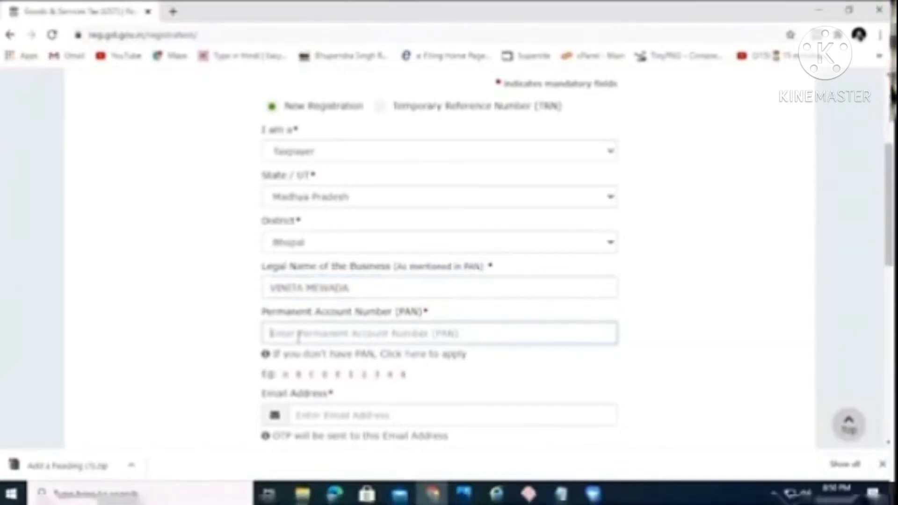
pyautogui.hotkey('alt', 'Tab')
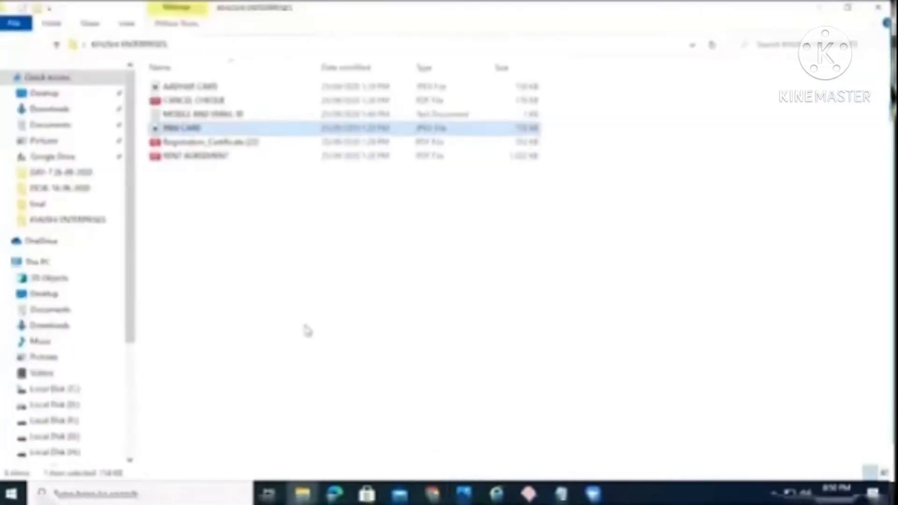
pyautogui.hotkey('alt', 'Tab')
pyautogui.press('Tab')
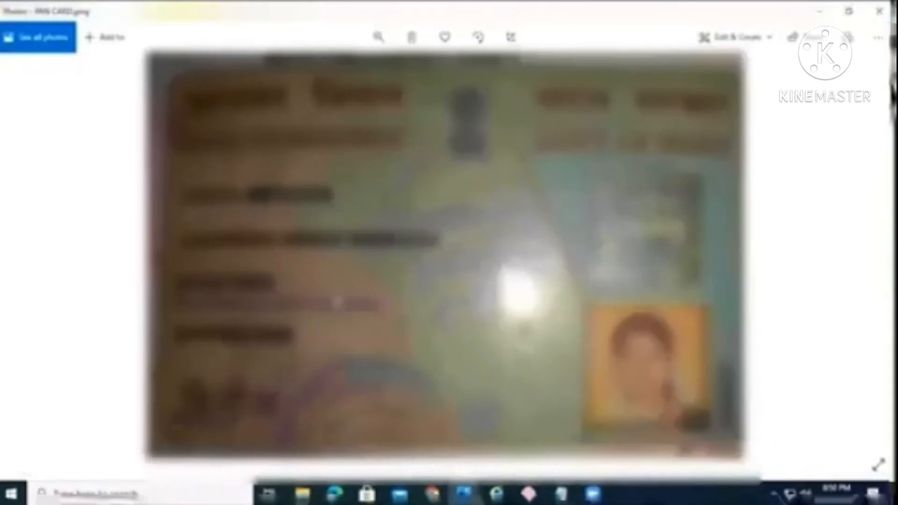
pyautogui.hotkey('alt', 'Tab')
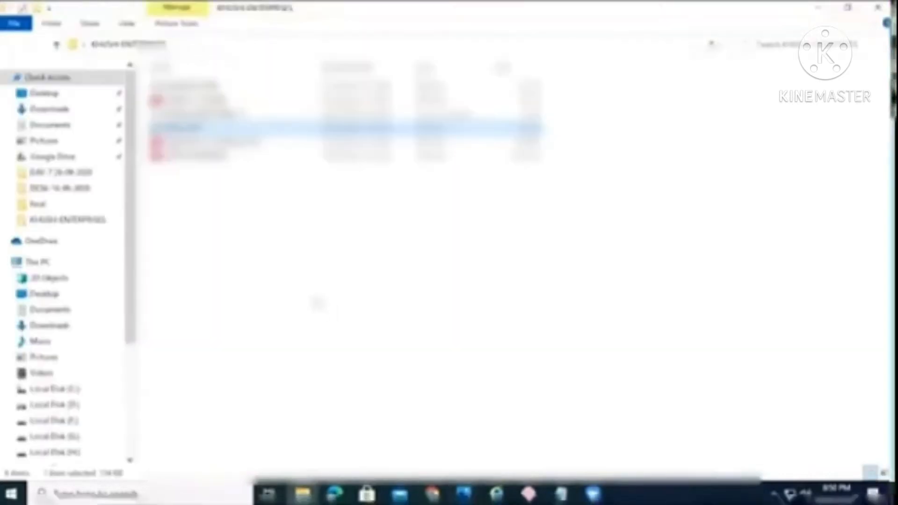
pyautogui.hotkey('alt', 'Tab')
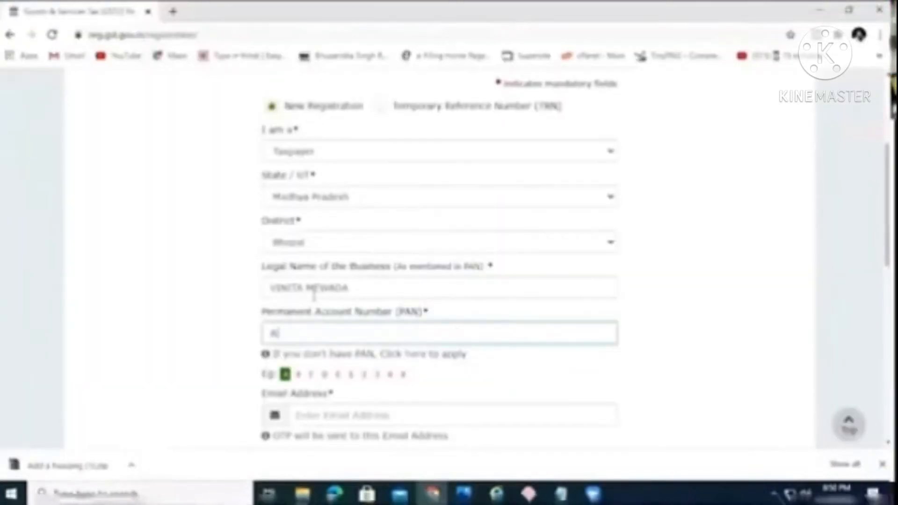
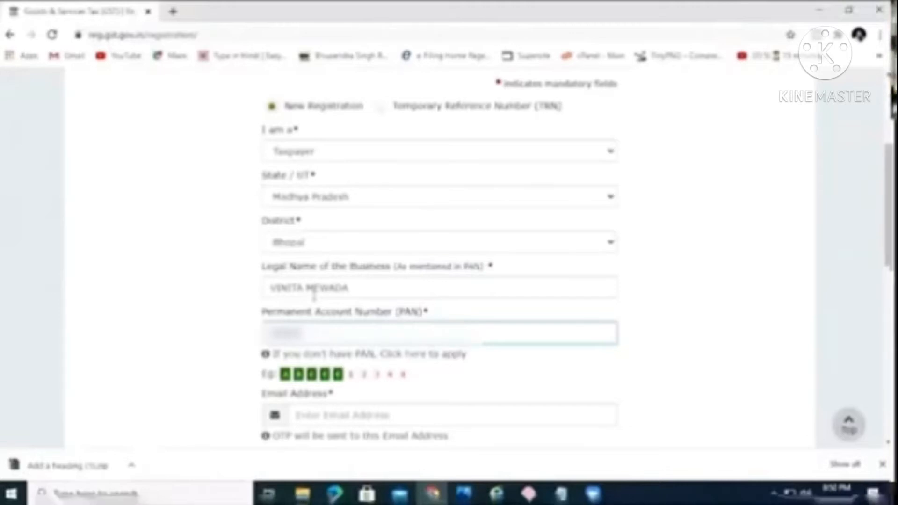
# - Type the full 10-character PAN from the PAN card into the PAN field
pyautogui.hotkey('alt', 'Tab')
pyautogui.hotkey('alt', 'Tab')
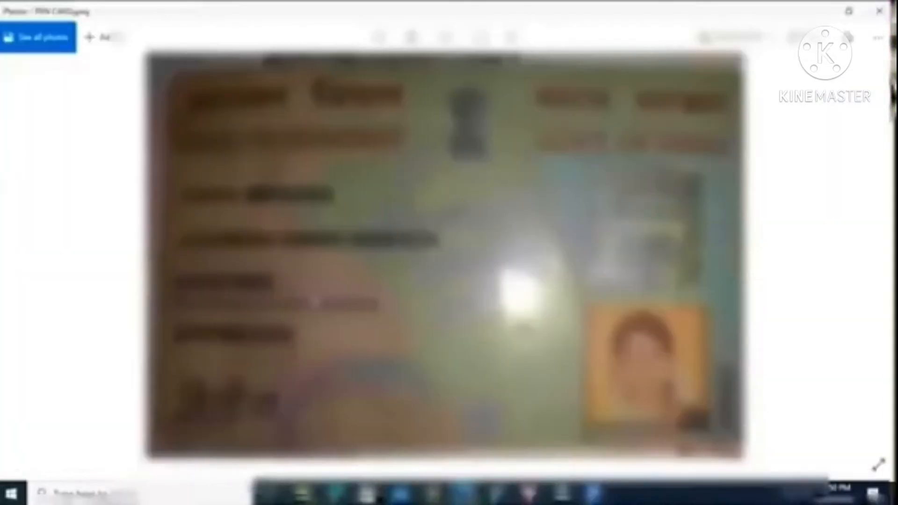
pyautogui.hotkey('alt', 'Tab')
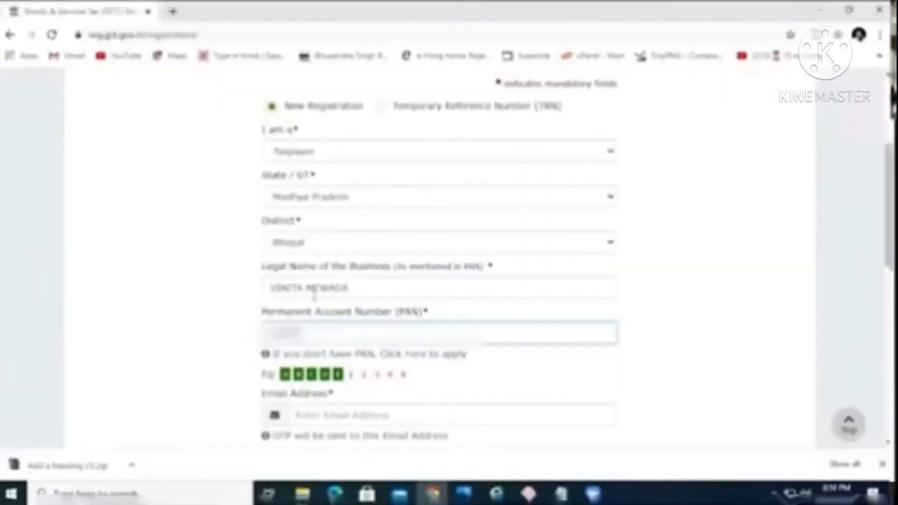
pyautogui.write('*****')
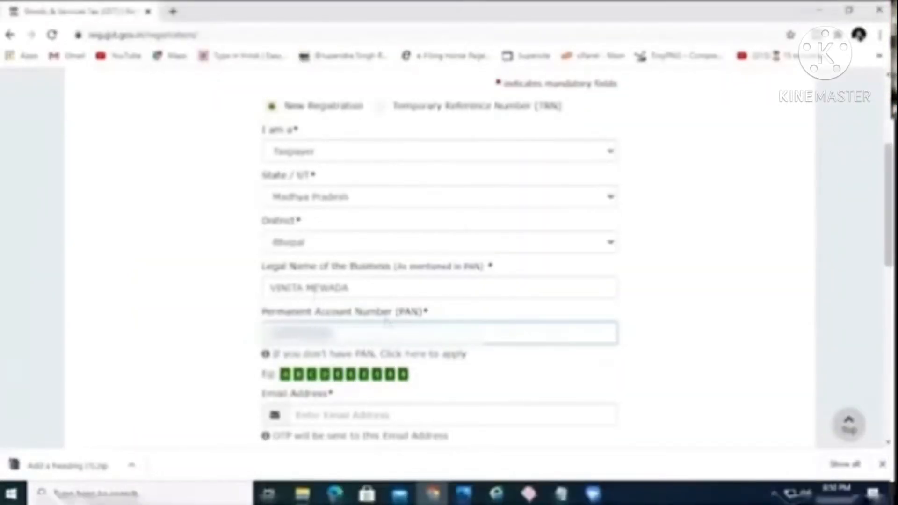
pyautogui.scroll(-2, 382, 327)
# - Copy the e-mail address from the mobile/email notes file into the E-mail field
pyautogui.click(373, 283)
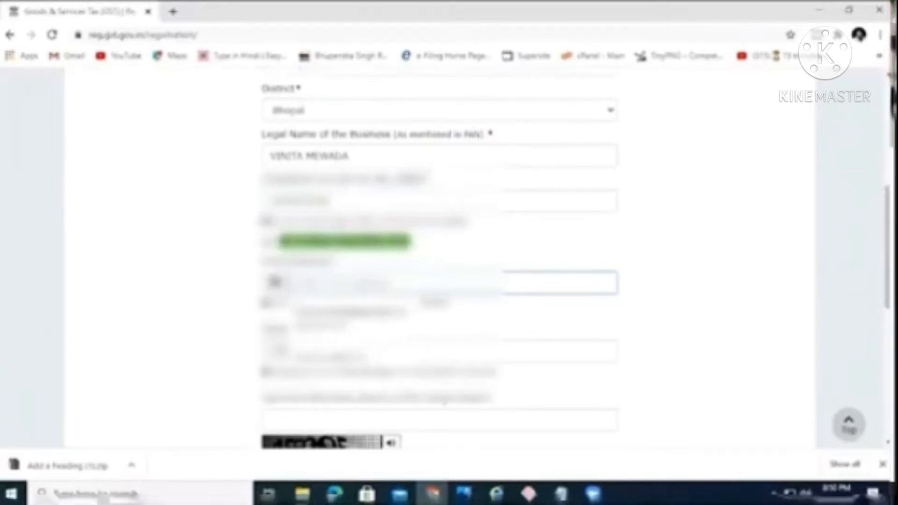
pyautogui.click(702, 261)
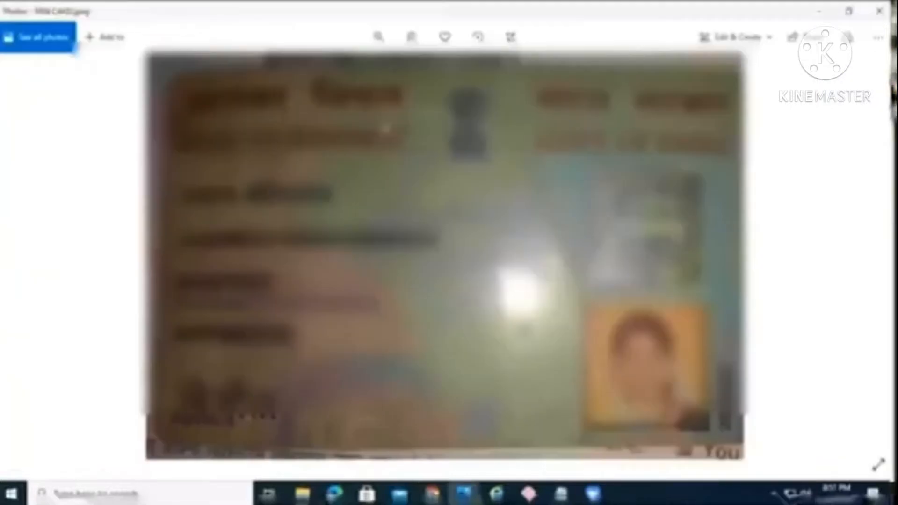
pyautogui.hotkey('alt', 'Tab')
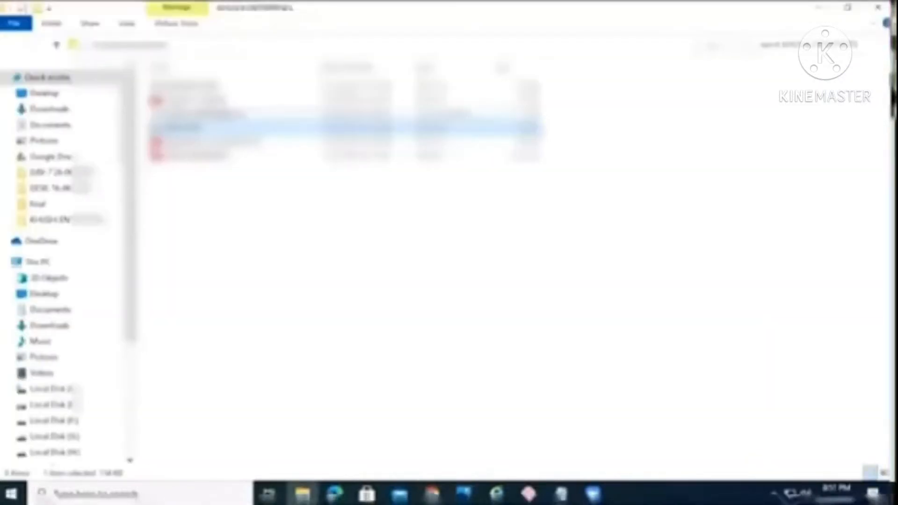
pyautogui.doubleClick(220, 111)
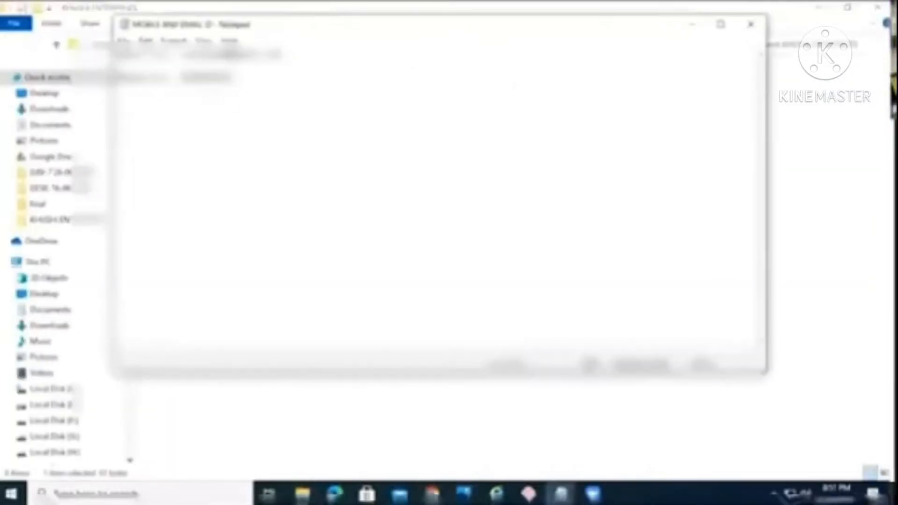
pyautogui.moveTo(183, 54); pyautogui.dragTo(281, 54)
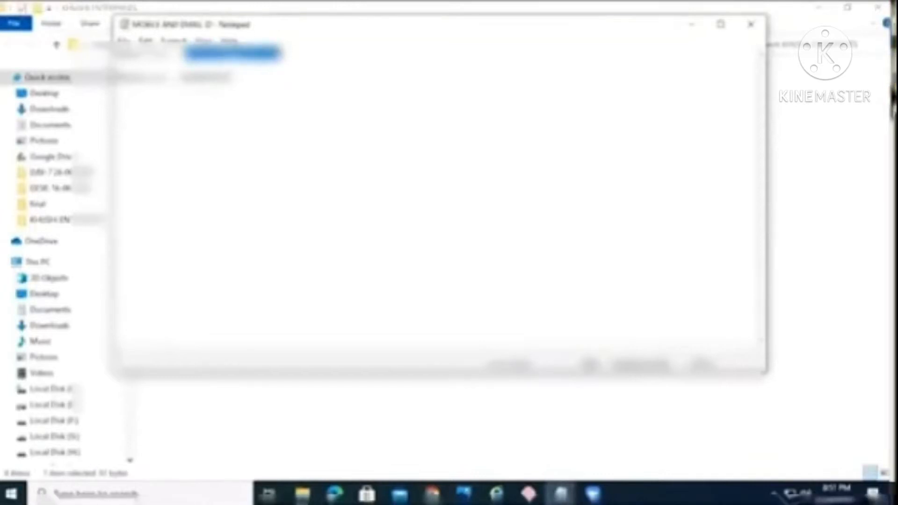
pyautogui.click(692, 24)
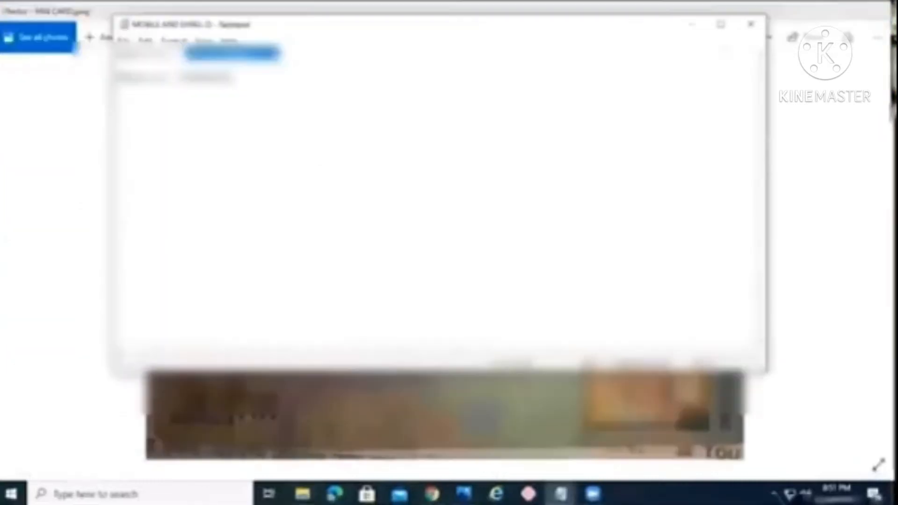
pyautogui.click(693, 24)
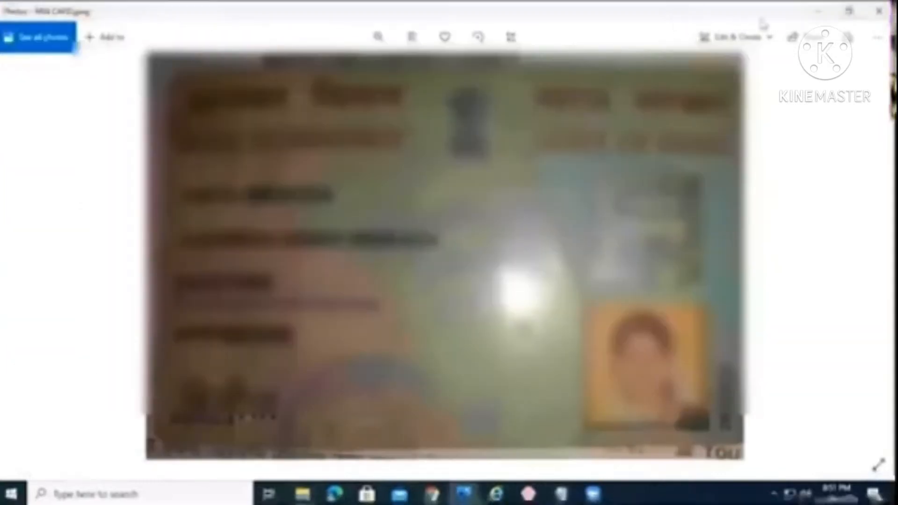
pyautogui.click(879, 11)
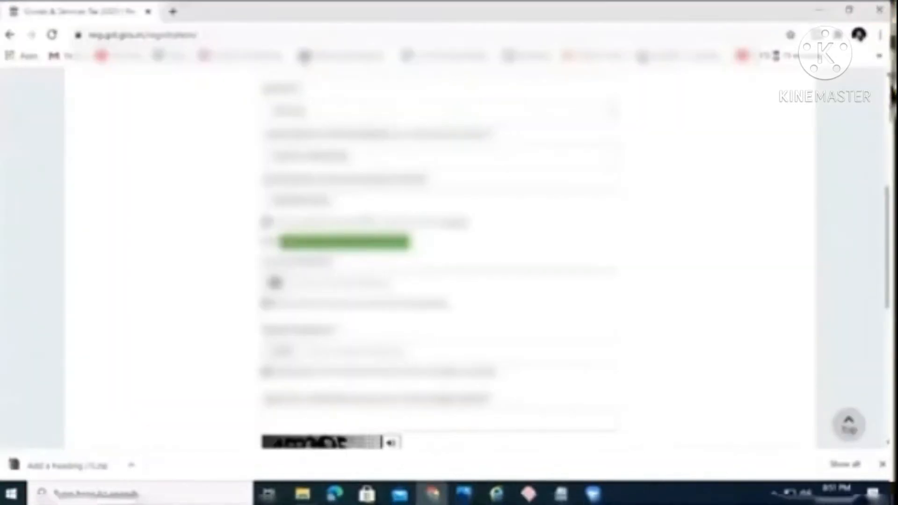
pyautogui.click(355, 283)
pyautogui.click(350, 316)
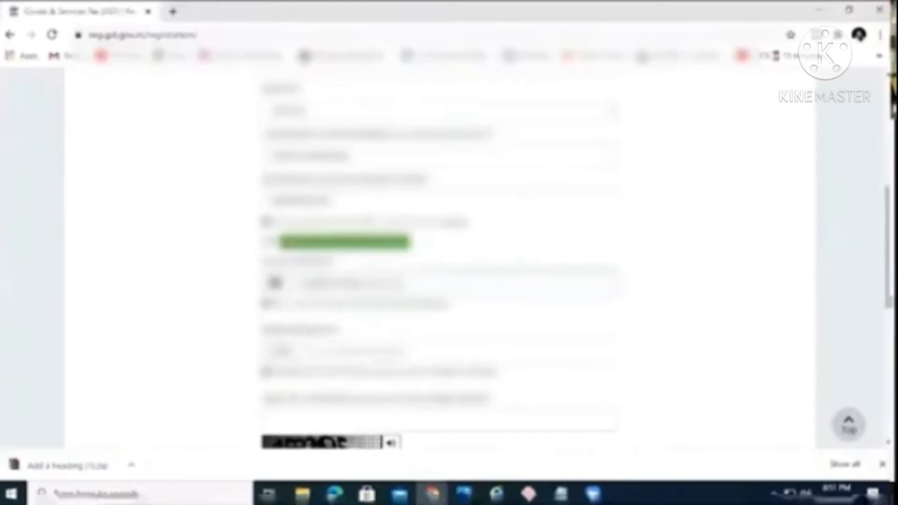
# - Copy the mobile number from the notes file for the Mobile Number field
pyautogui.click(328, 351)
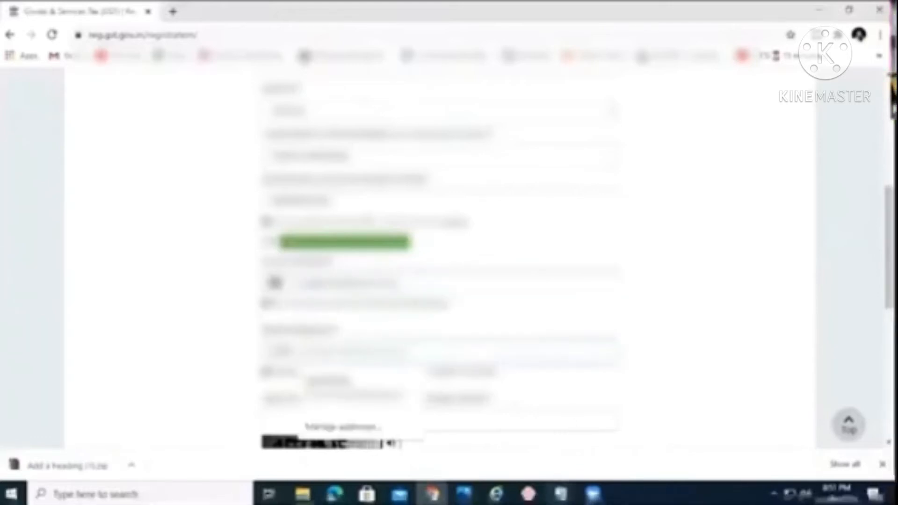
pyautogui.moveTo(562, 494)
pyautogui.click(607, 451)
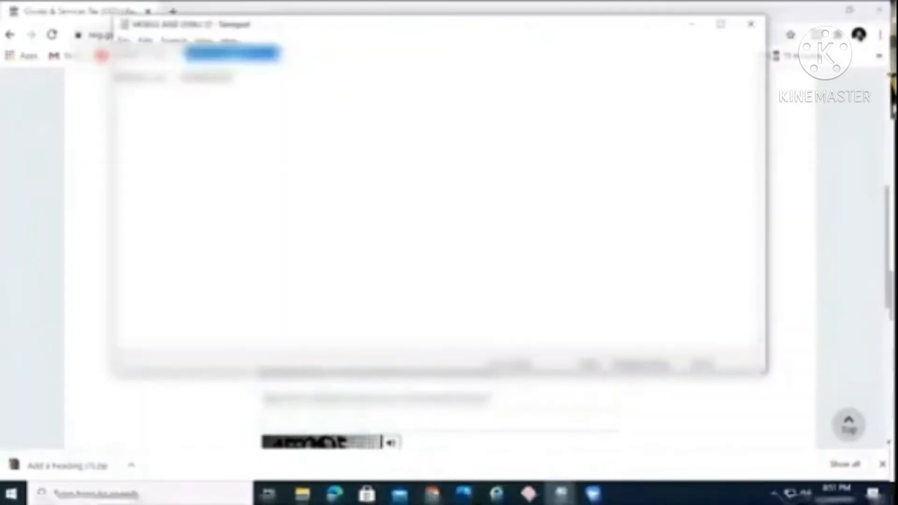
pyautogui.moveTo(234, 78); pyautogui.dragTo(180, 78)
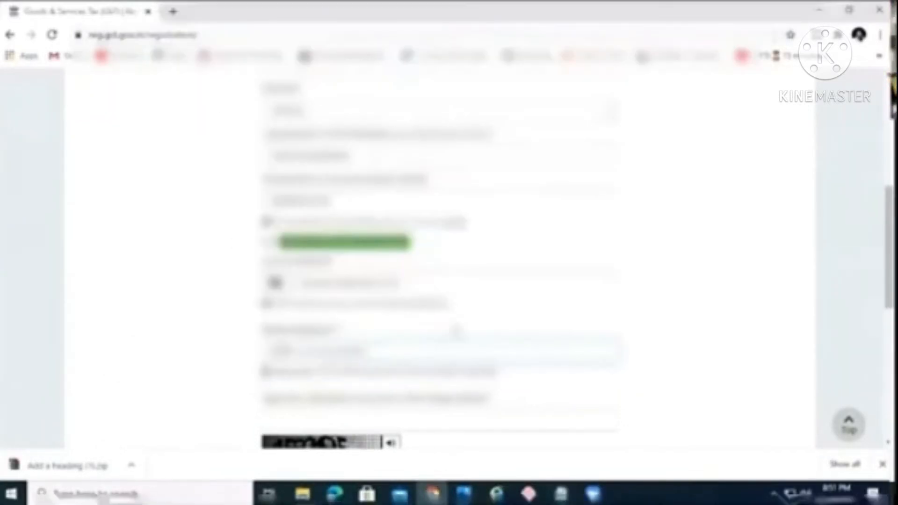
pyautogui.scroll(-3, 456, 332)
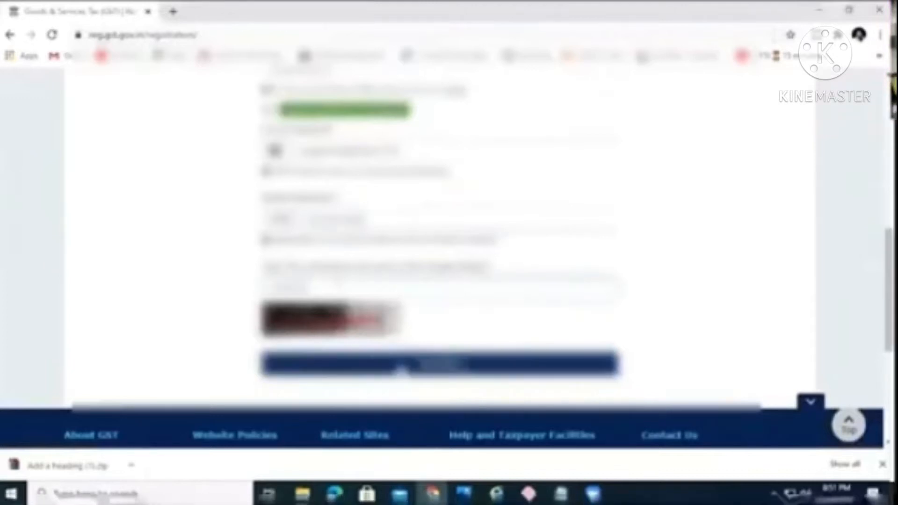
# - Submit the completed Part A form with the Proceed button below the captcha
pyautogui.click(421, 369)
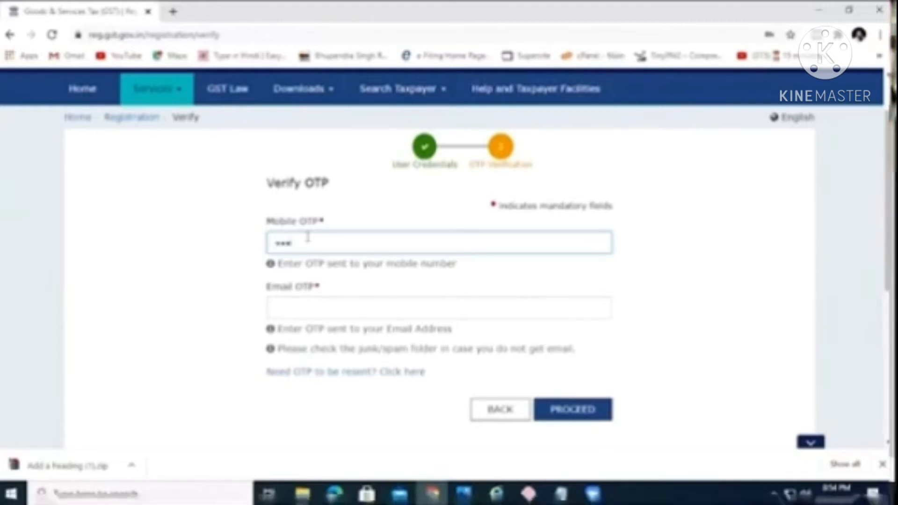
# - Type the mobile OTP and e-mail OTP, then proceed to submit Part A
pyautogui.write('••')
pyautogui.click(293, 307)
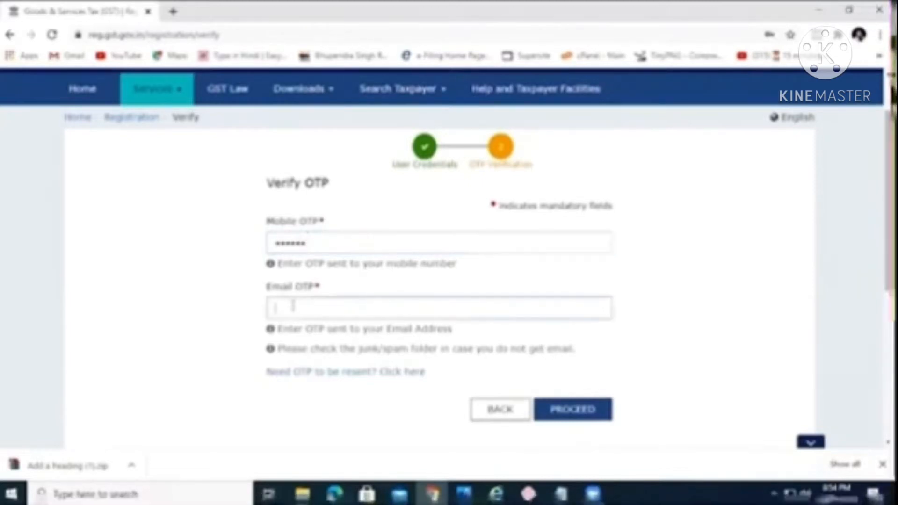
pyautogui.write('••••••')
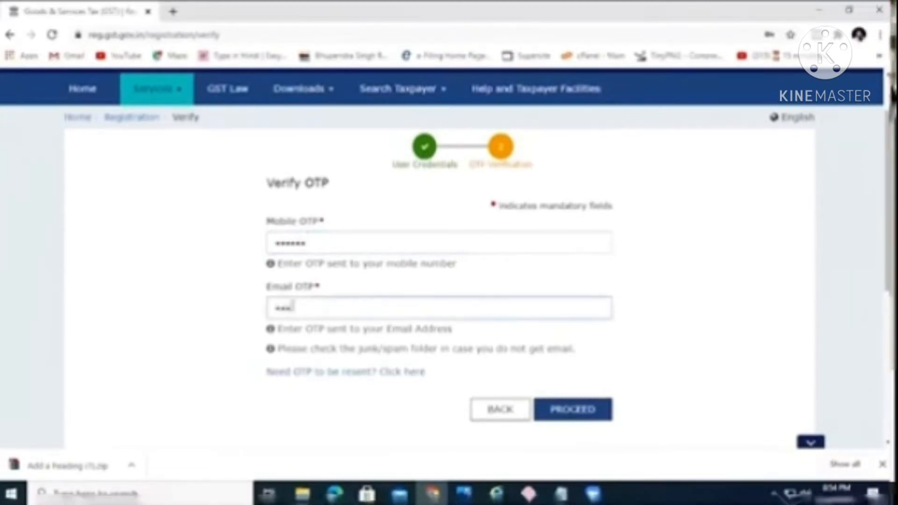
pyautogui.click(577, 412)
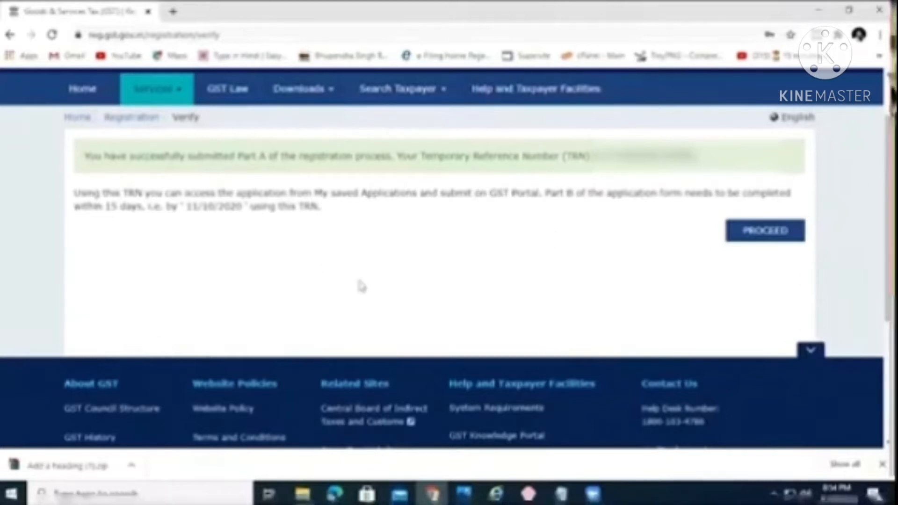
# - Select and copy the TRN from the green Part A success banner
pyautogui.moveTo(604, 157); pyautogui.dragTo(696, 172)
pyautogui.rightClick(676, 158)
pyautogui.click(697, 168)
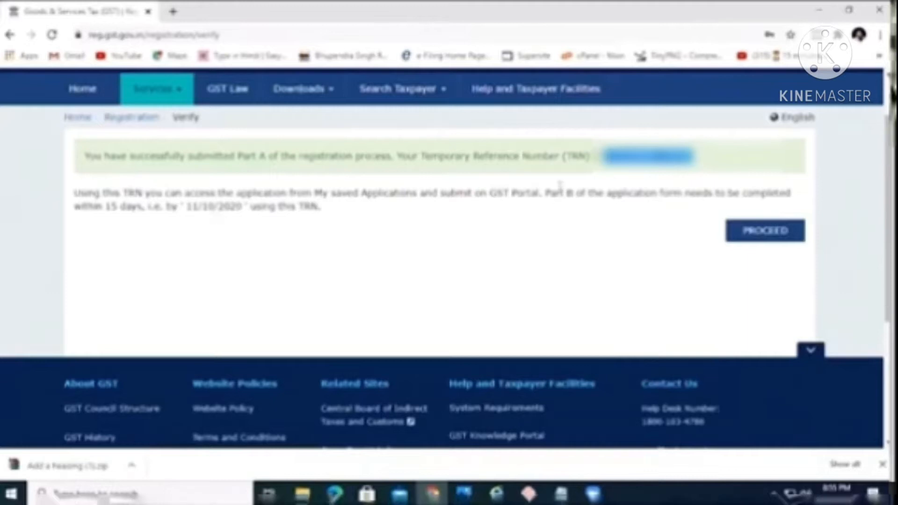
# - Log in with the pasted TRN and the captcha characters, then proceed
pyautogui.click(774, 239)
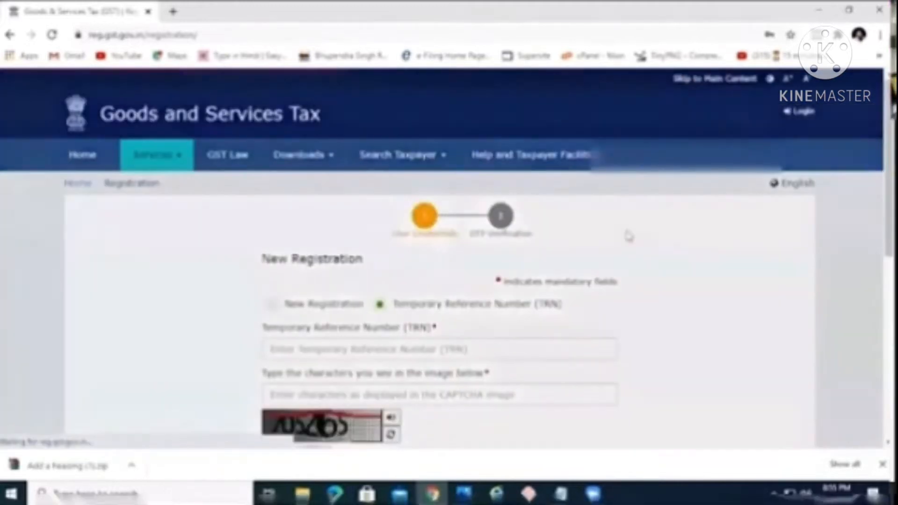
pyautogui.scroll(-4, 371, 145)
pyautogui.scroll(1, 373, 146)
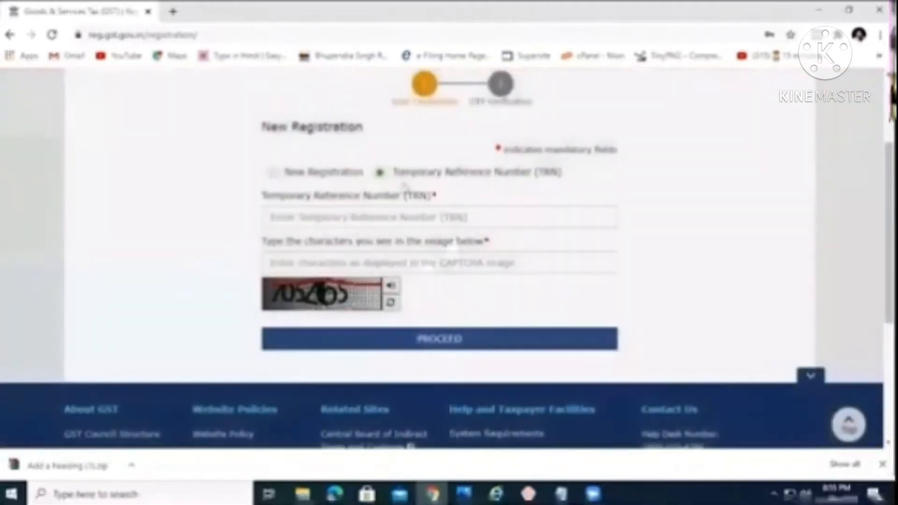
pyautogui.click(380, 216)
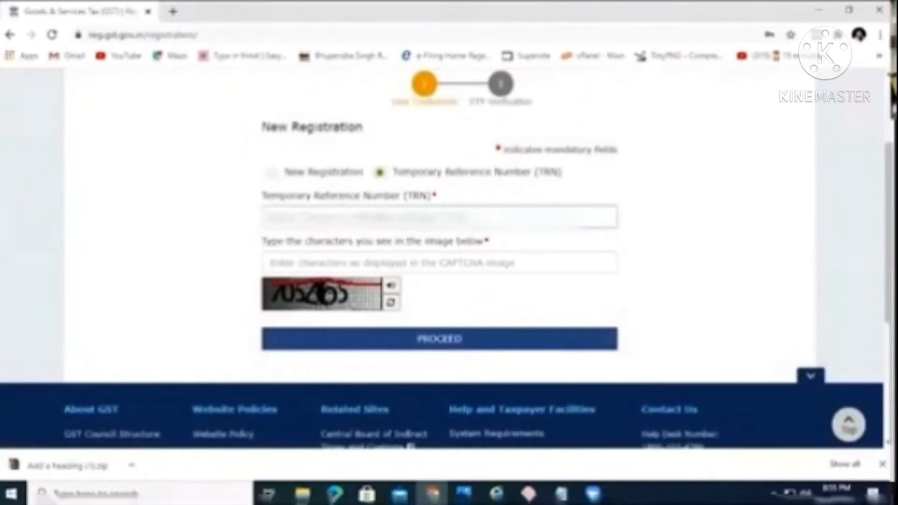
pyautogui.hotkey('ctrl', 'v')
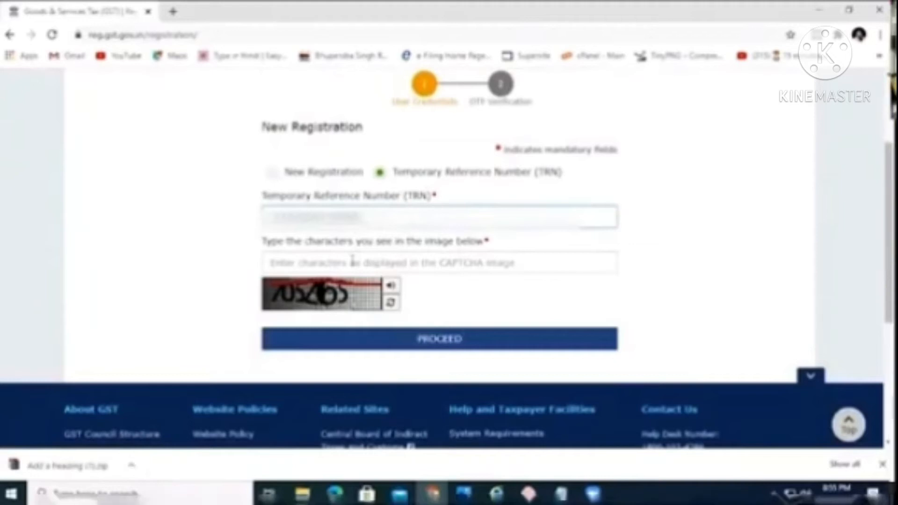
pyautogui.click(353, 261)
pyautogui.write('705265')
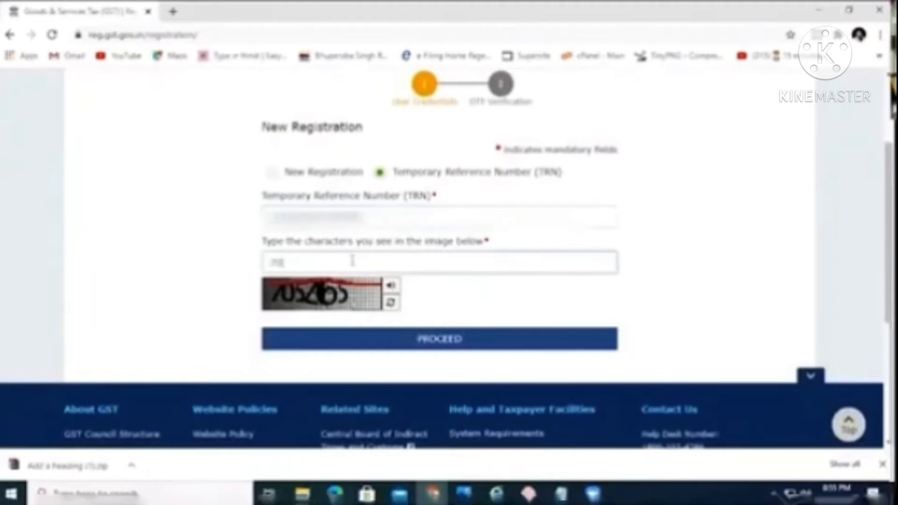
pyautogui.click(440, 340)
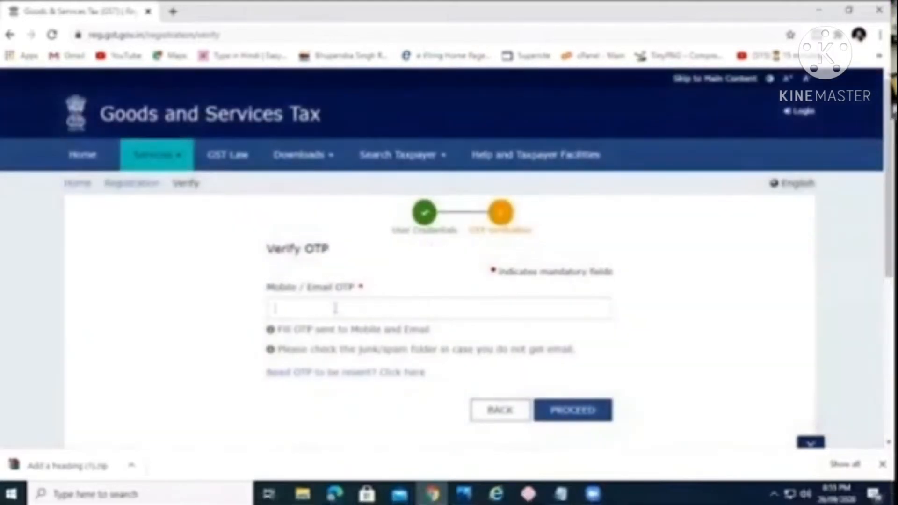
# - Enter the OTP to open My Saved Applications showing the GST REG-01 draft
pyautogui.click(335, 307)
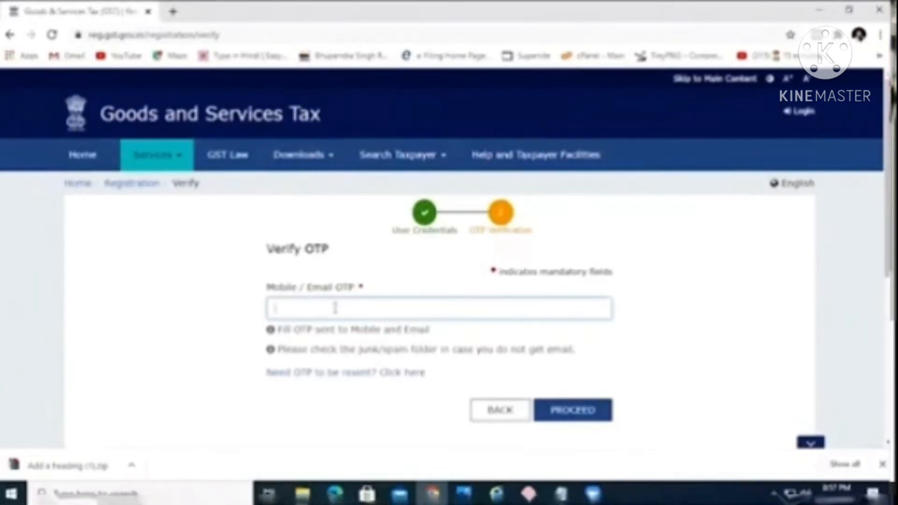
pyautogui.write('4')
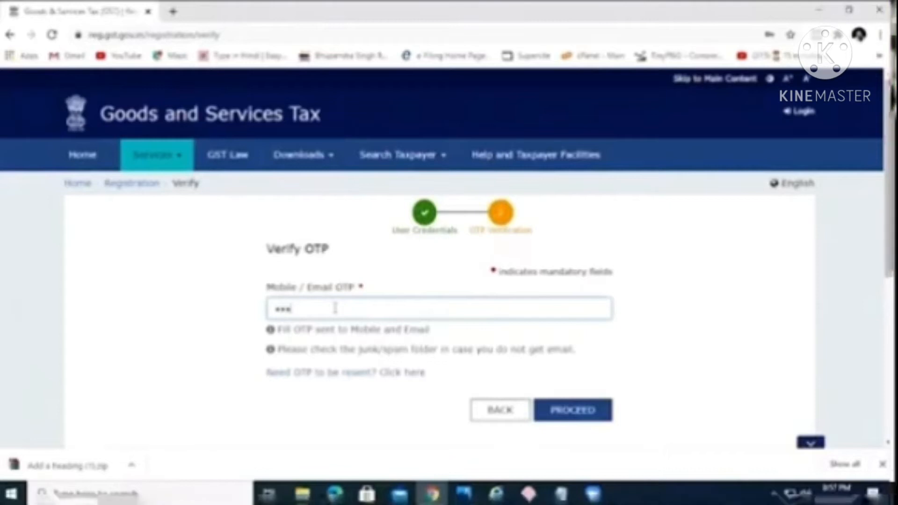
pyautogui.write('•••')
pyautogui.click(568, 411)
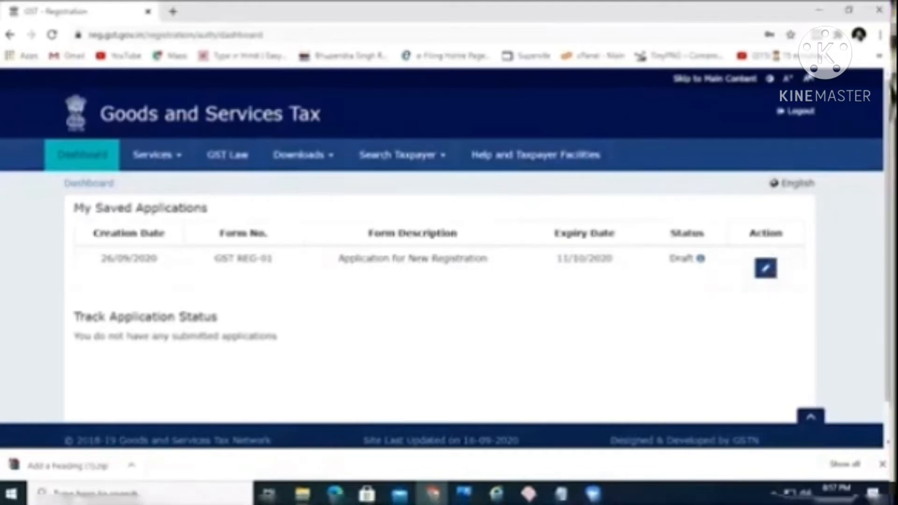
# - Open the draft registration and scroll the Business Details form to the Trade Name field
pyautogui.click(765, 268)
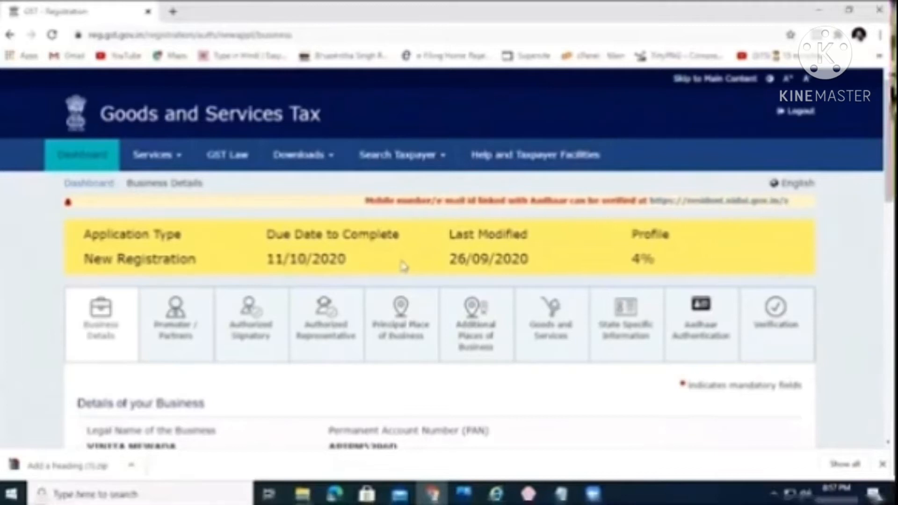
pyautogui.scroll(-2, 437, 357)
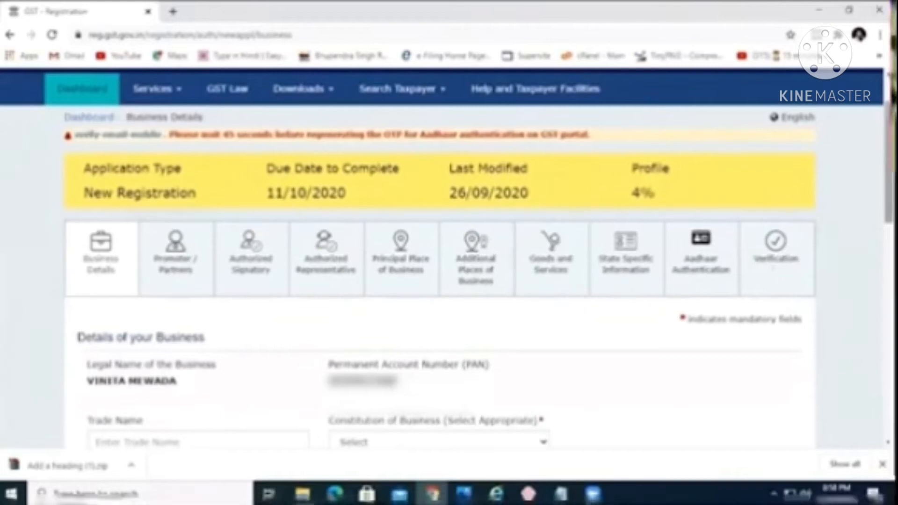
pyautogui.scroll(-2, 463, 267)
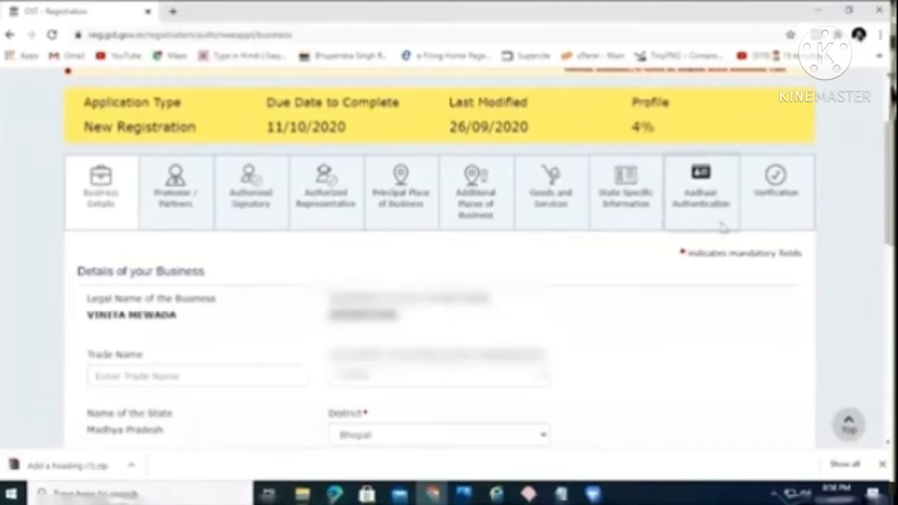
pyautogui.scroll(2, 743, 251)
pyautogui.scroll(-2, 648, 256)
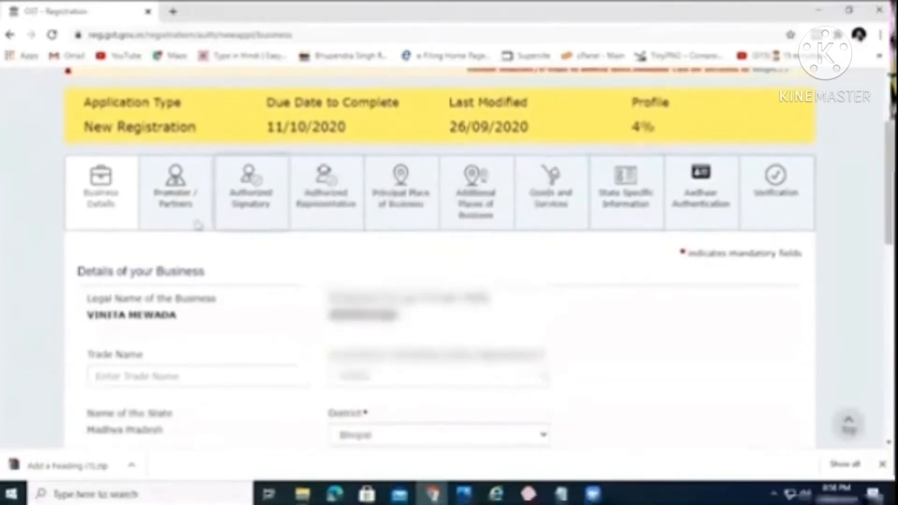
pyautogui.scroll(-2, 103, 213)
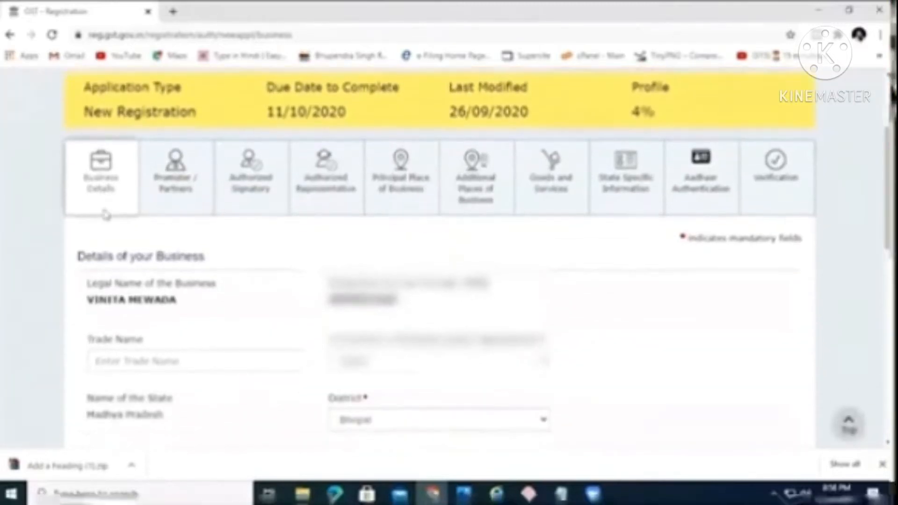
pyautogui.scroll(-2, 103, 154)
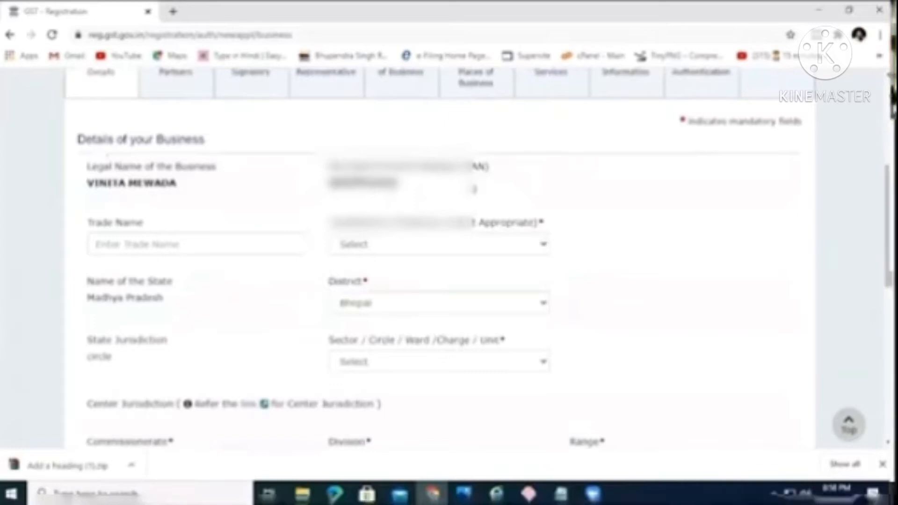
pyautogui.click(135, 243)
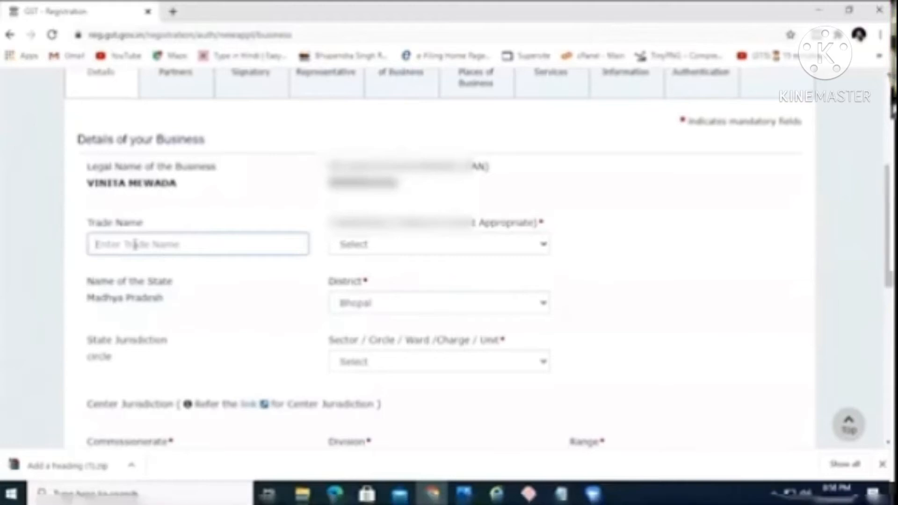
# - Open Registration_Certificate(22).pdf, select the business name on line (3), and return to Chrome
pyautogui.hotkey('alt', 'Tab')
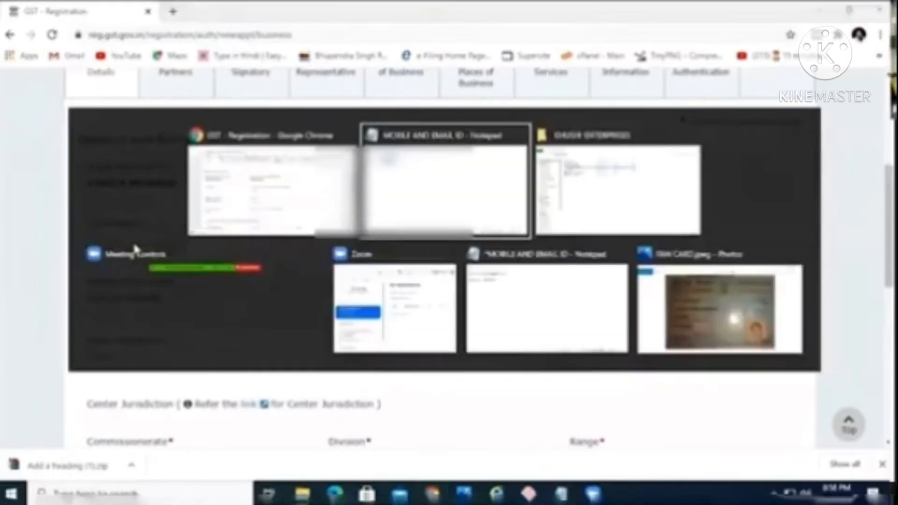
pyautogui.hotkey('alt', 'Tab')
pyautogui.click(205, 142)
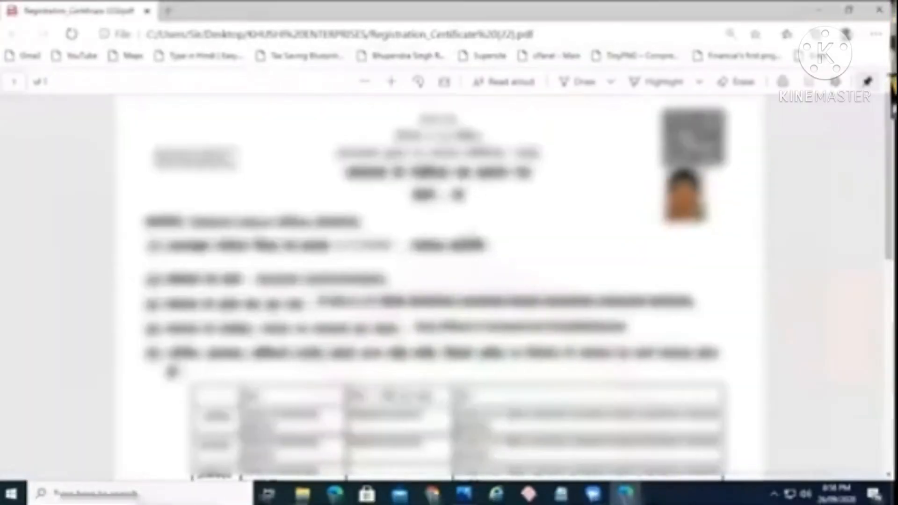
pyautogui.scroll(2, 449, 230)
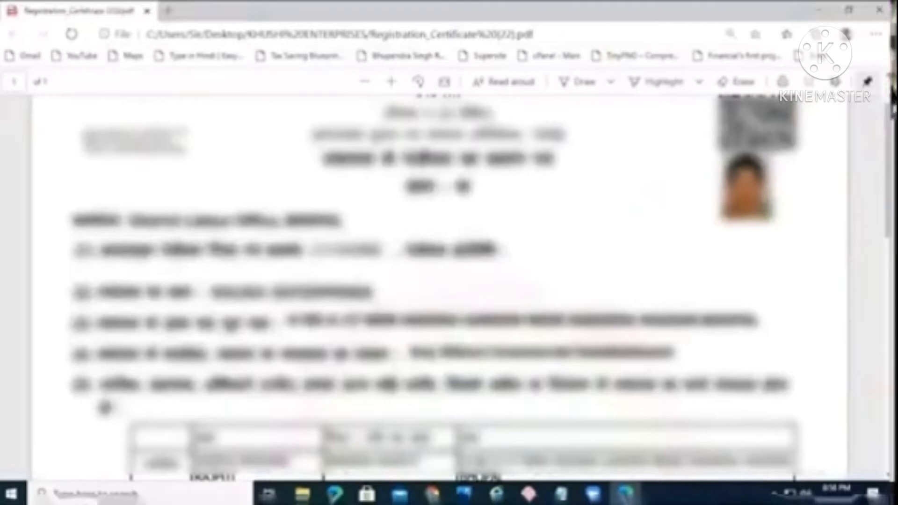
pyautogui.moveTo(212, 292); pyautogui.dragTo(372, 292)
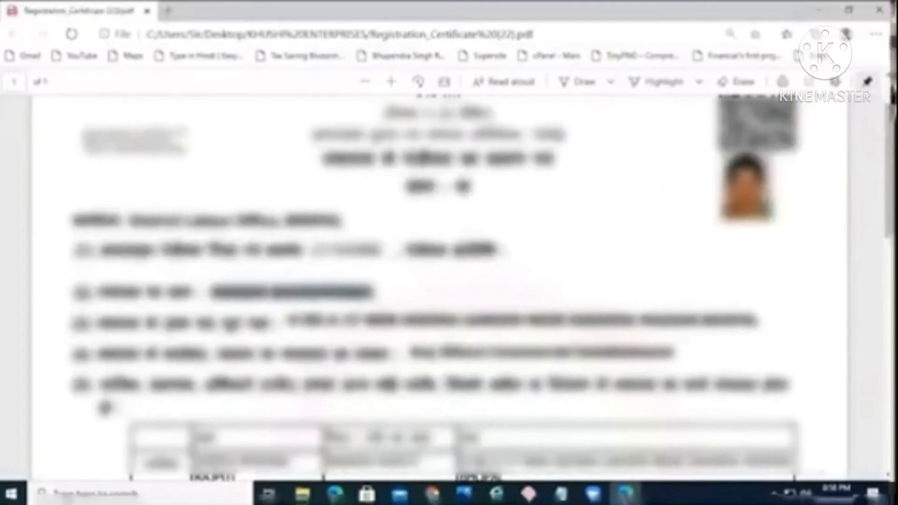
pyautogui.click(819, 10)
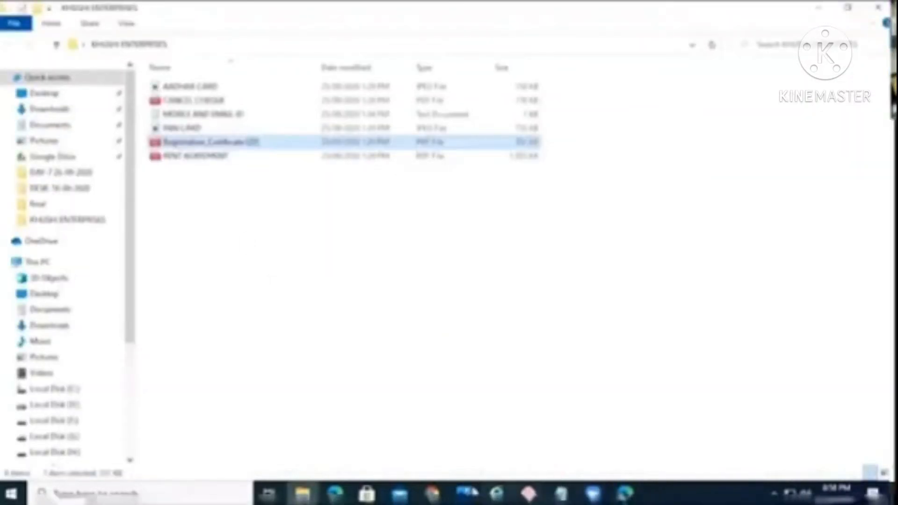
pyautogui.click(433, 493)
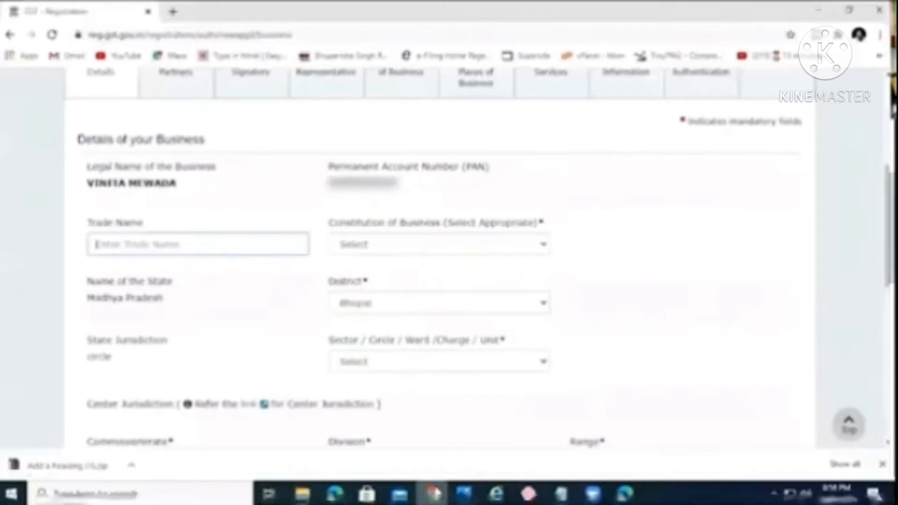
# - Paste KHUSHI ENTERPRISES as Trade Name and select Proprietorship as Constitution of Business
pyautogui.click(171, 248)
pyautogui.hotkey('ctrl', 'v')
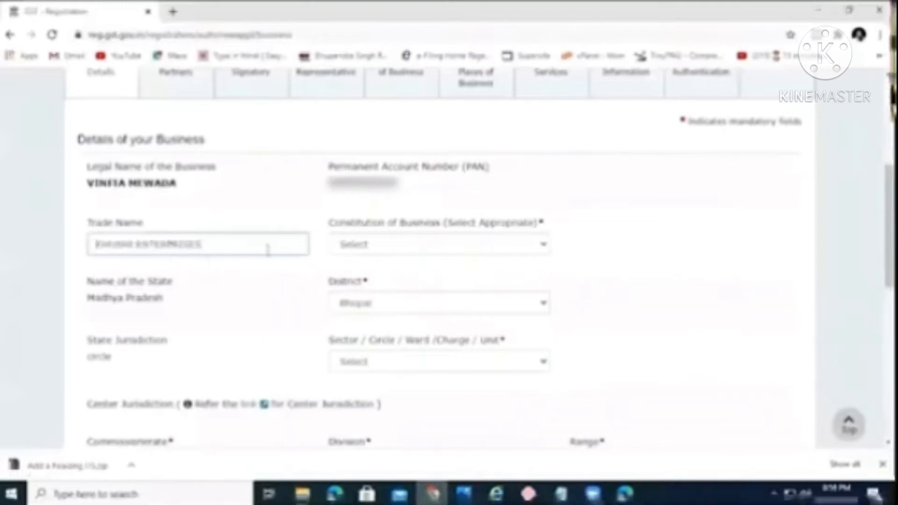
pyautogui.click(385, 250)
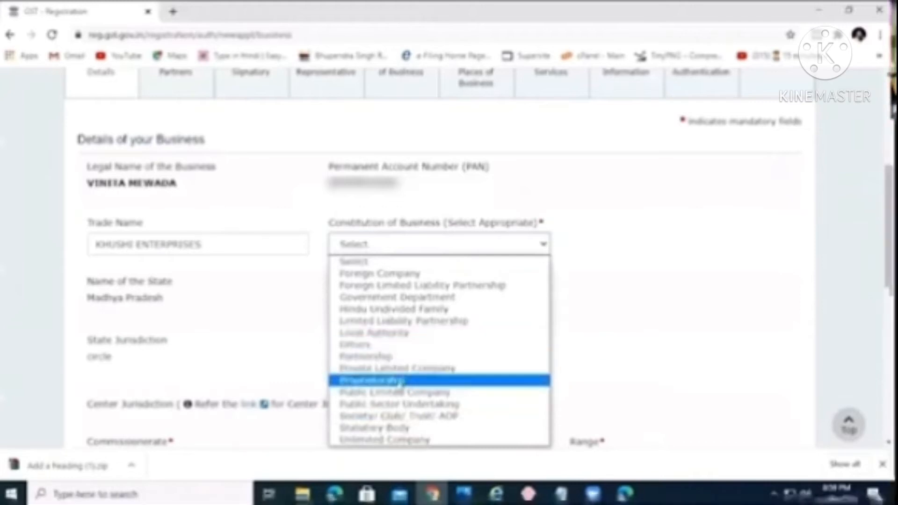
pyautogui.click(400, 381)
pyautogui.scroll(-4, 277, 279)
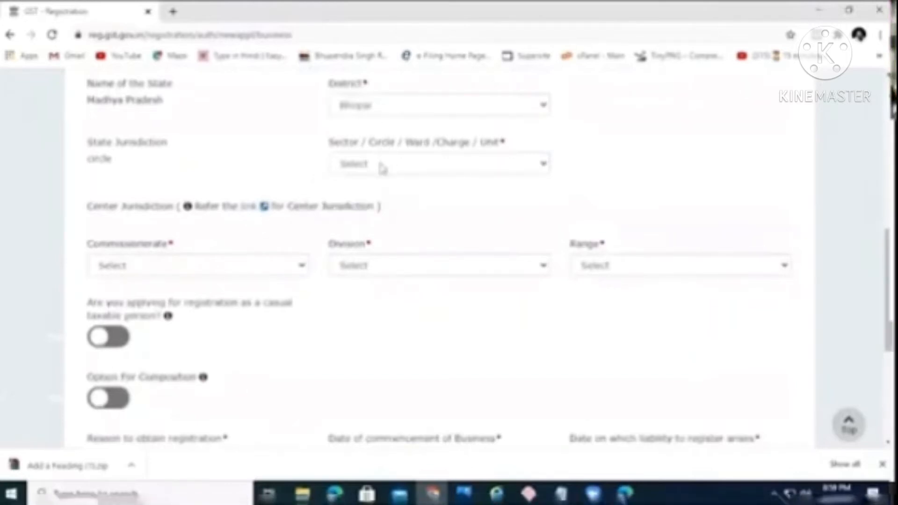
# - Check the certificate's details table in the PDF, then open the Sector / Circle / Ward dropdown
pyautogui.hotkey('alt', 'Tab')
pyautogui.hotkey('alt', 'Tab')
pyautogui.hotkey('alt', 'Tab')
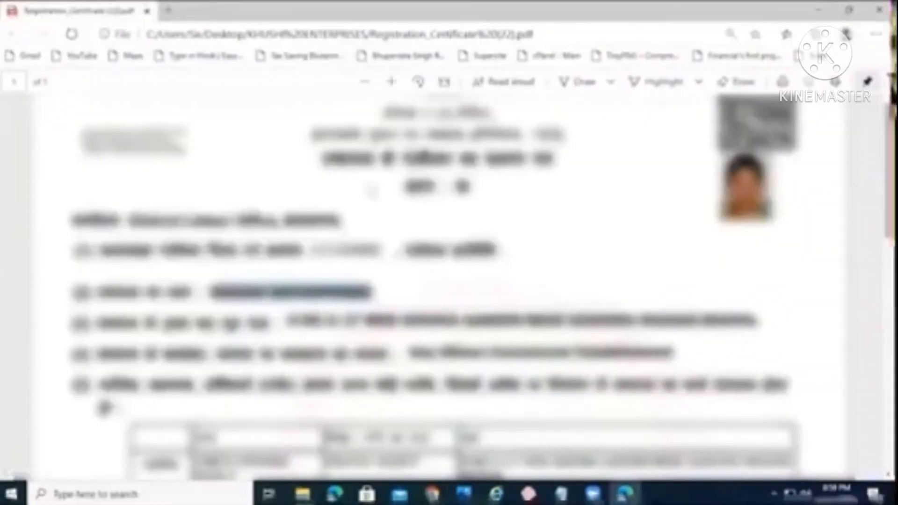
pyautogui.scroll(-3, 449, 281)
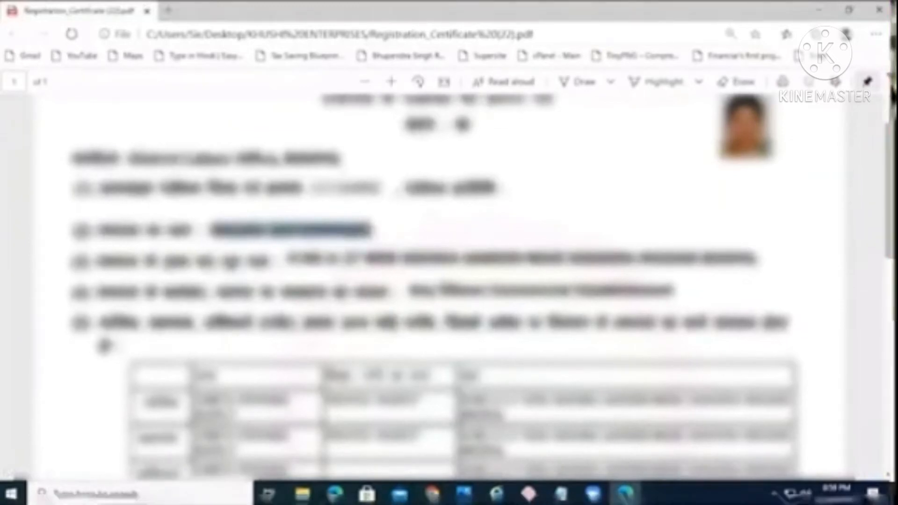
pyautogui.hotkey('alt', 'Tab')
pyautogui.hotkey('alt', 'Tab')
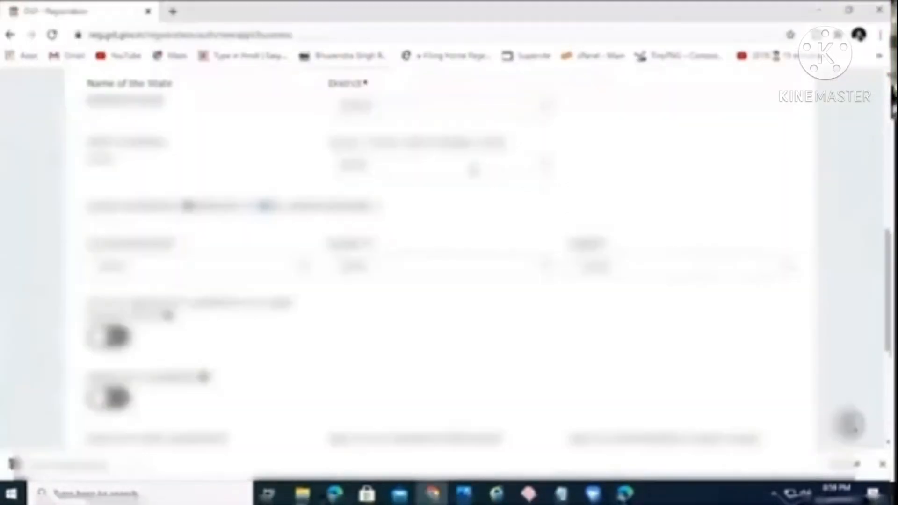
pyautogui.click(474, 169)
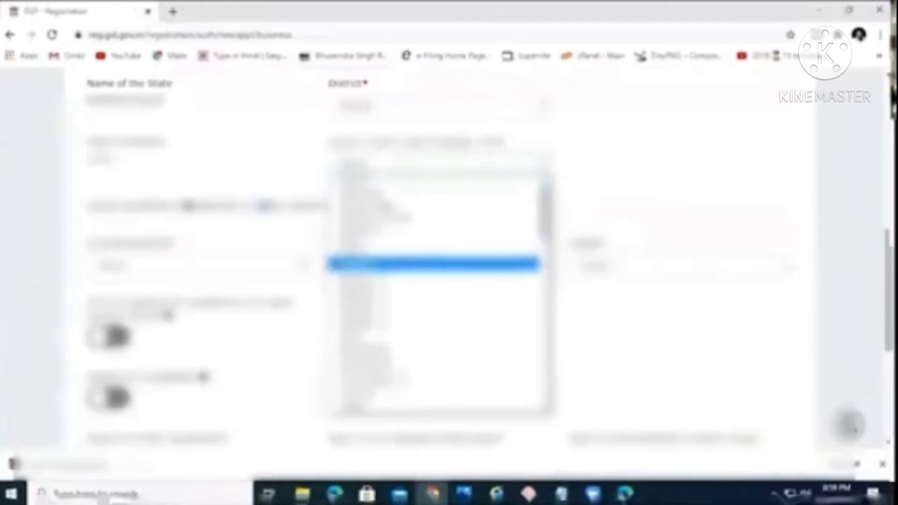
# - Choose Bhopal -1 as the Sector / Circle / Ward / Charge / Unit
pyautogui.click(416, 263)
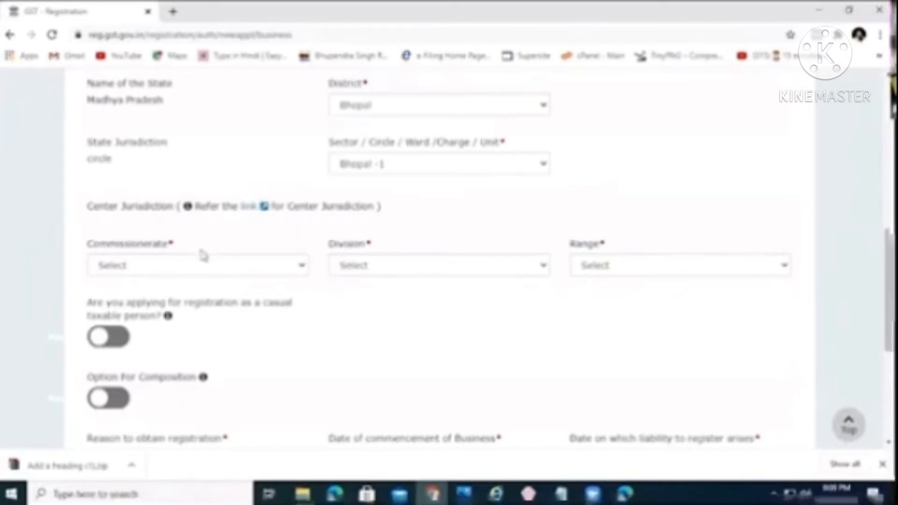
# - Set the Commissionerate to BHOPAL, leaving the Division unset for now
pyautogui.click(207, 274)
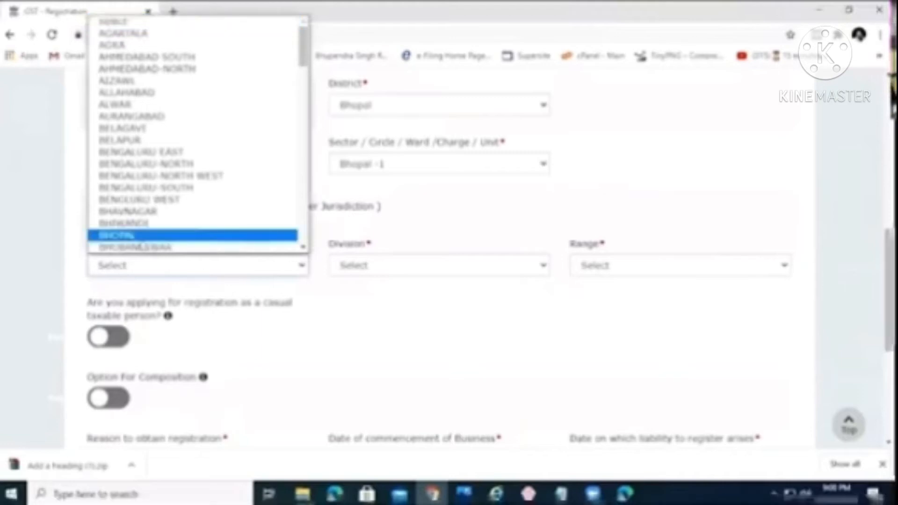
pyautogui.click(142, 239)
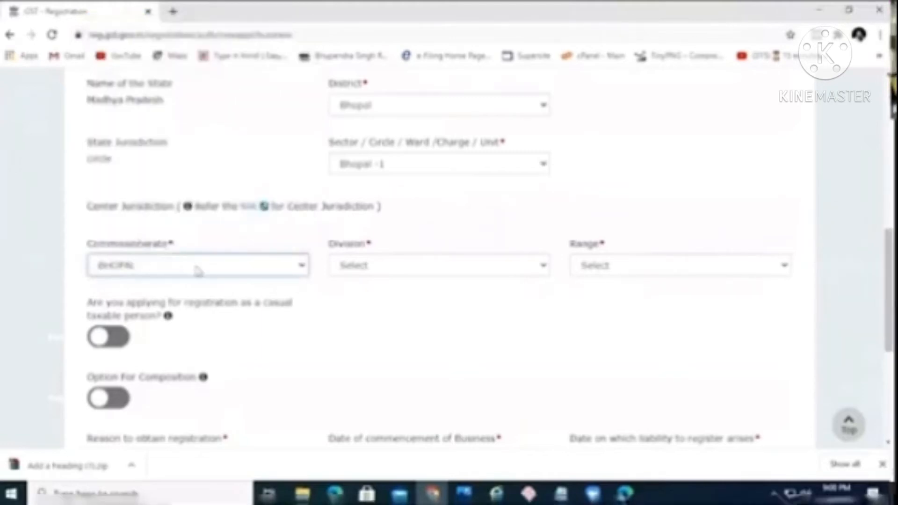
pyautogui.click(419, 271)
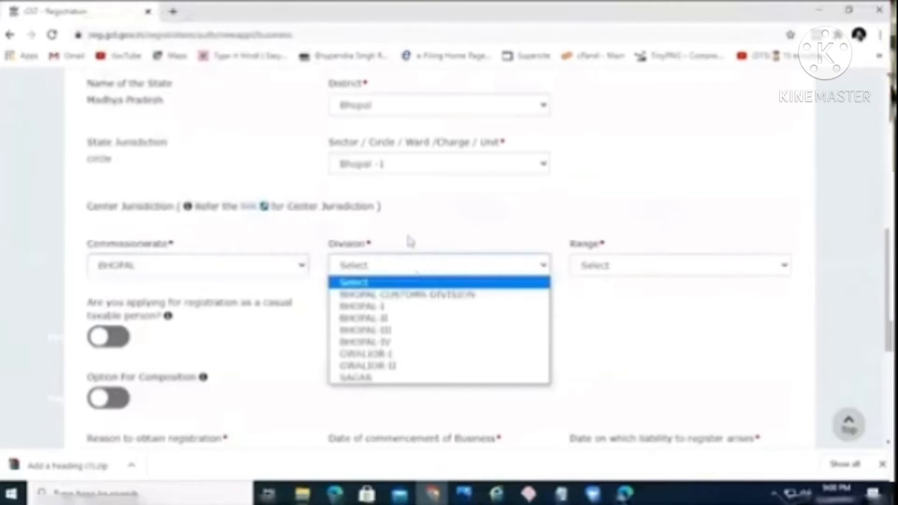
pyautogui.click(410, 241)
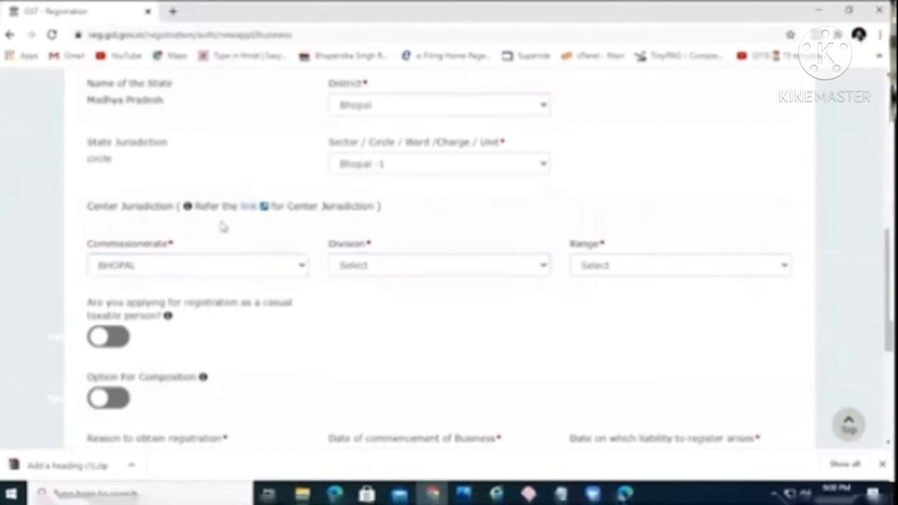
# - Try the center jurisdiction lookup site, closing the failed page and retrying
pyautogui.click(250, 209)
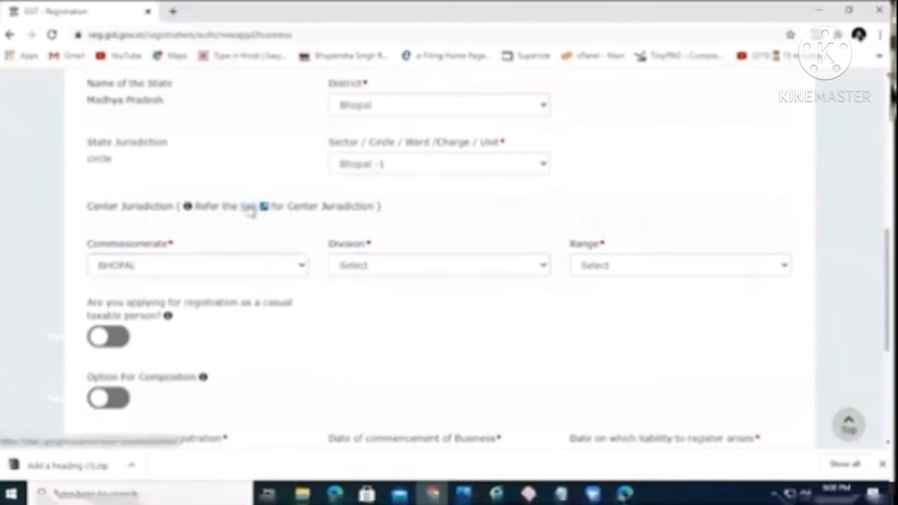
pyautogui.click(487, 305)
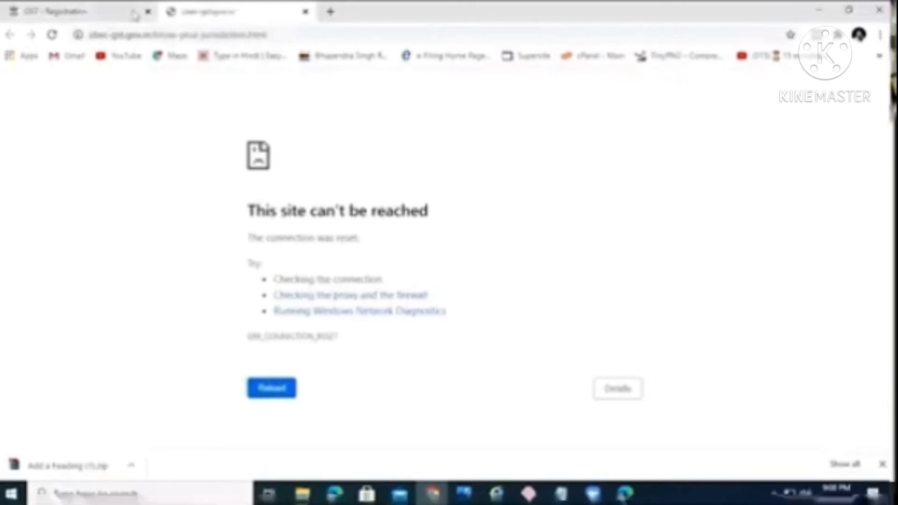
pyautogui.hotkey('ctrl', 'w')
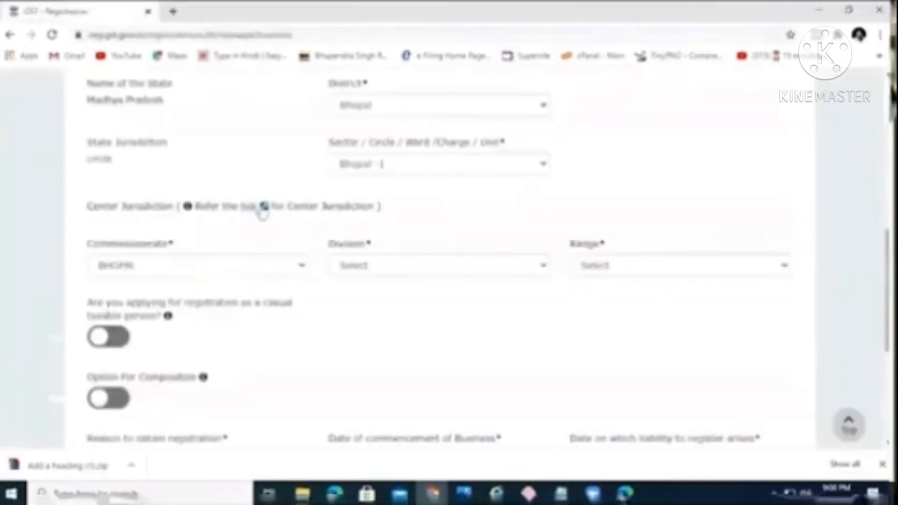
pyautogui.click(252, 206)
# - Select BHOPAL-II as the Division and RANGE-1 as the Range
pyautogui.click(463, 304)
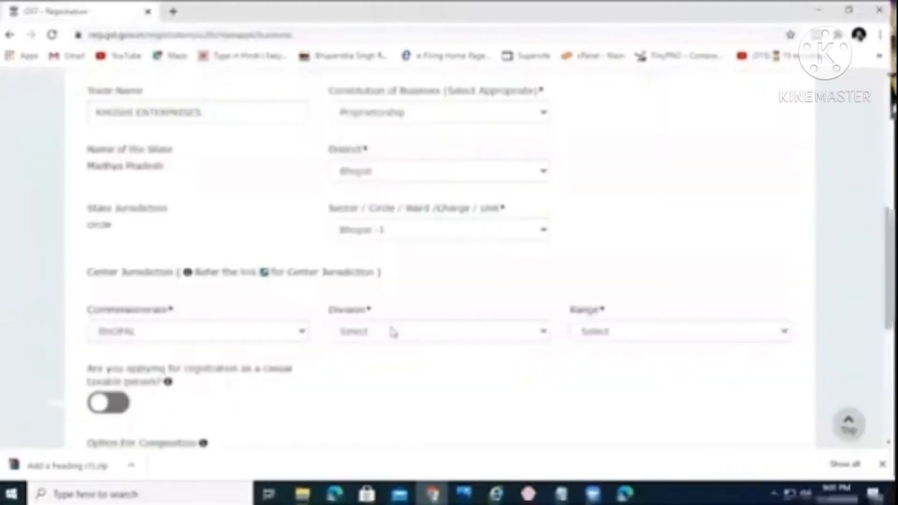
pyautogui.click(392, 331)
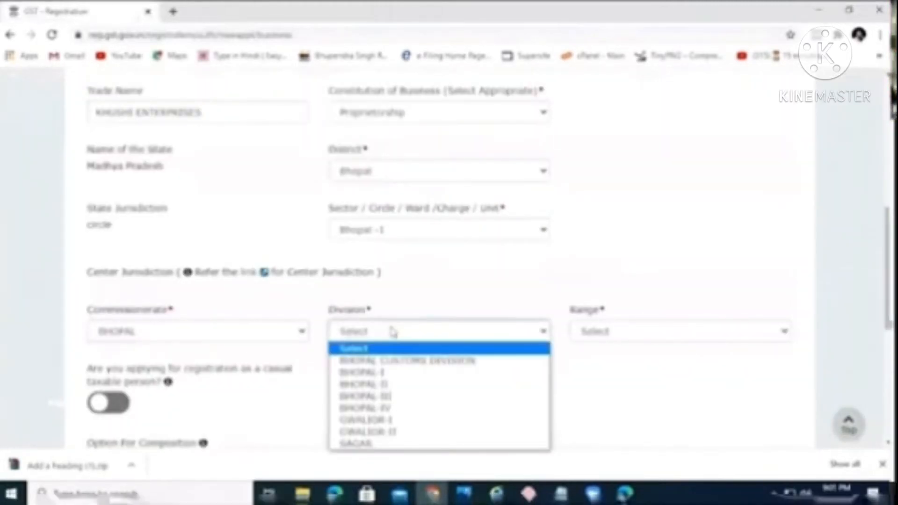
pyautogui.click(261, 288)
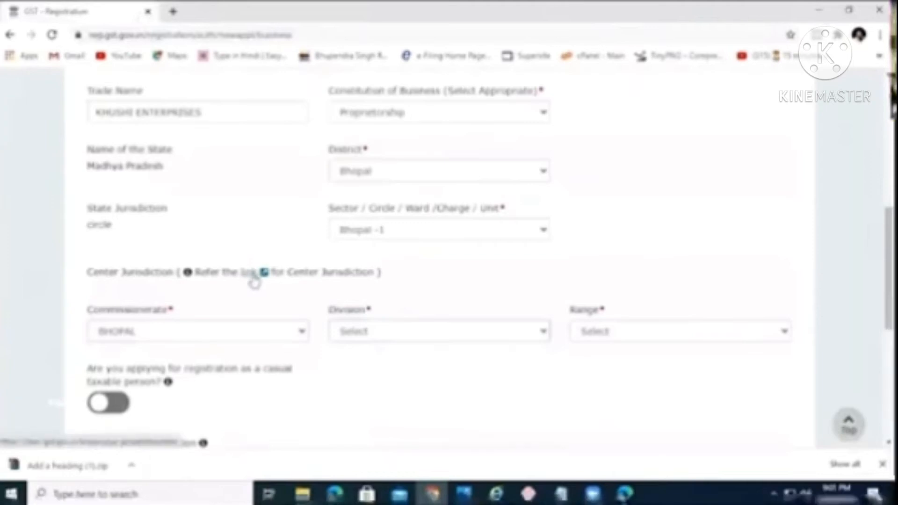
pyautogui.click(423, 335)
pyautogui.click(410, 385)
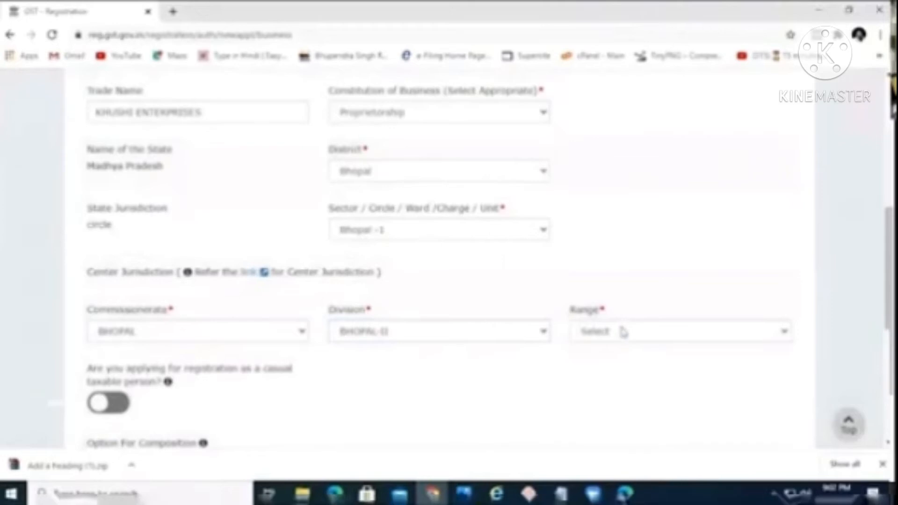
pyautogui.click(624, 332)
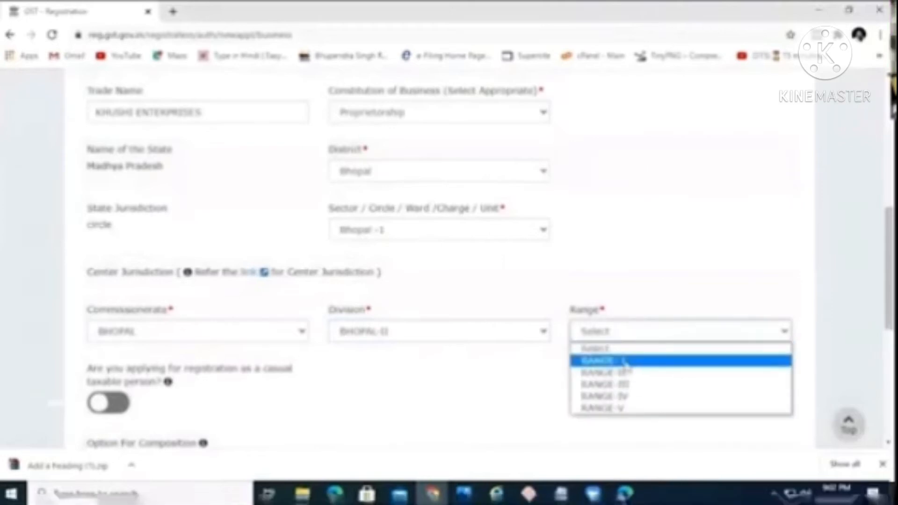
pyautogui.click(627, 360)
pyautogui.scroll(-3, 461, 399)
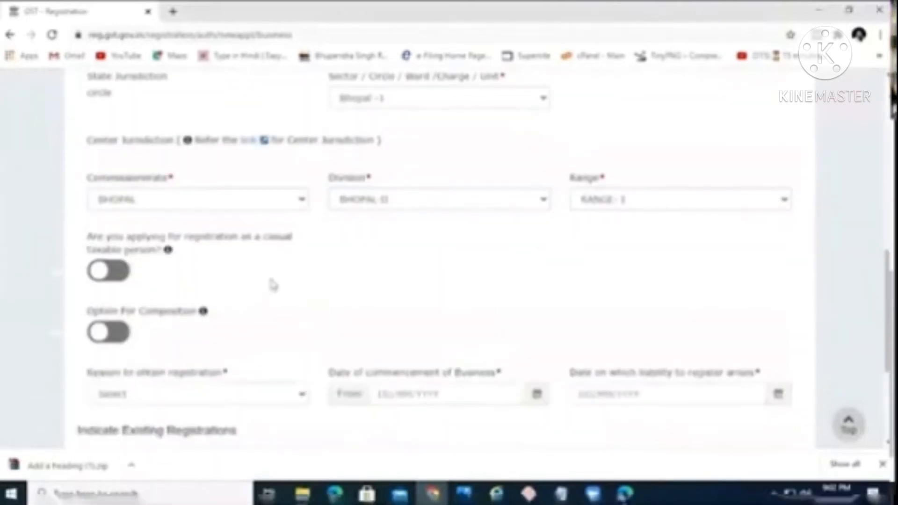
# - Pick Voluntary Basis in the 'Reason to obtain registration' dropdown
pyautogui.scroll(-2, 271, 285)
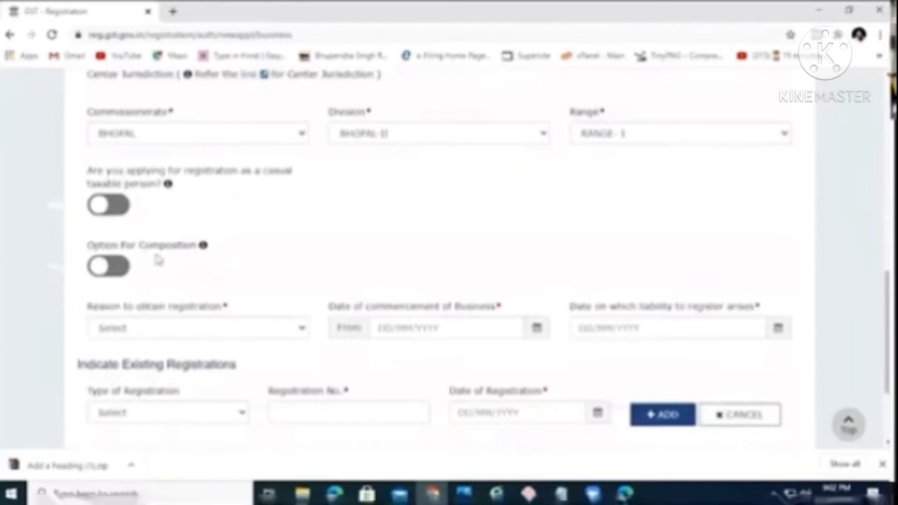
pyautogui.scroll(-2, 185, 267)
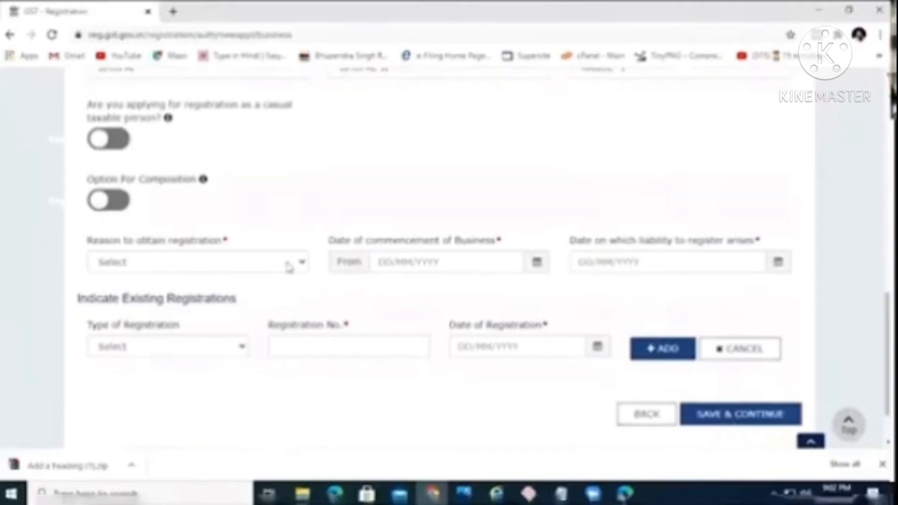
pyautogui.click(288, 267)
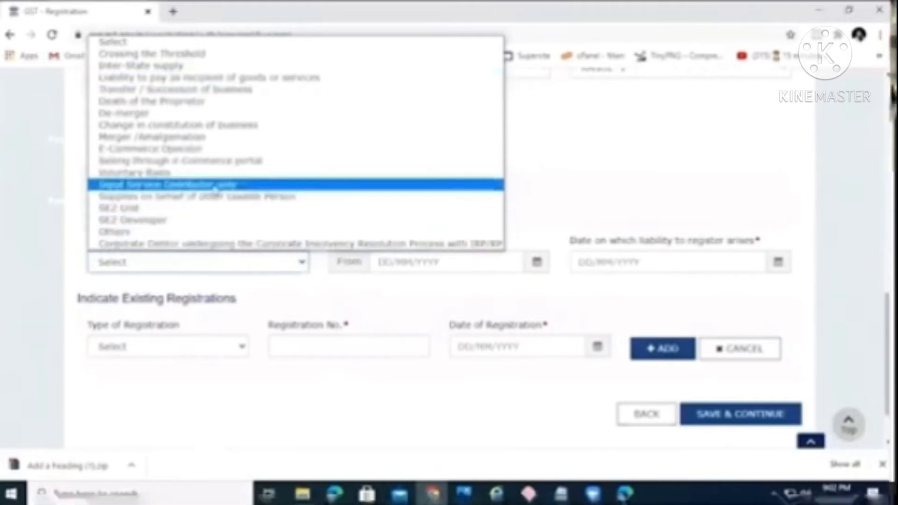
pyautogui.click(166, 176)
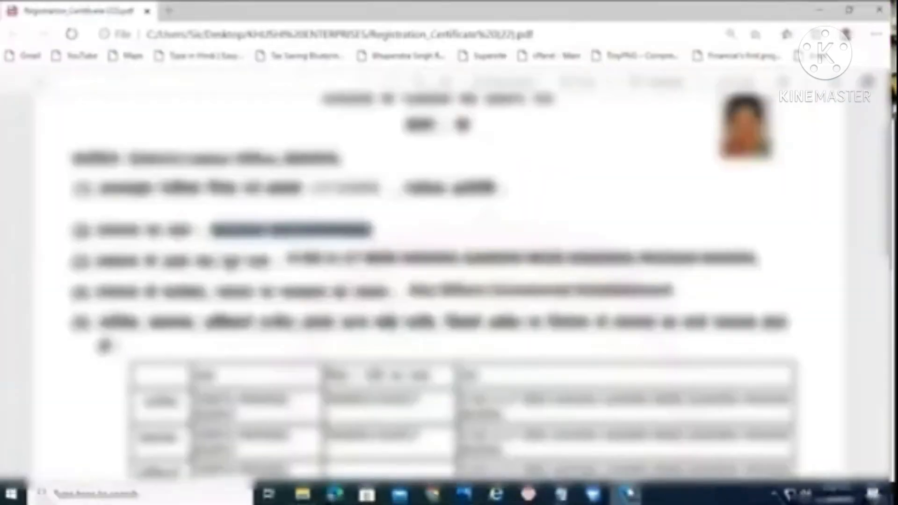
# - Enter 14/07/2020 as the Date of commencement of Business and open Type of Registration
pyautogui.scroll(-5, 449, 280)
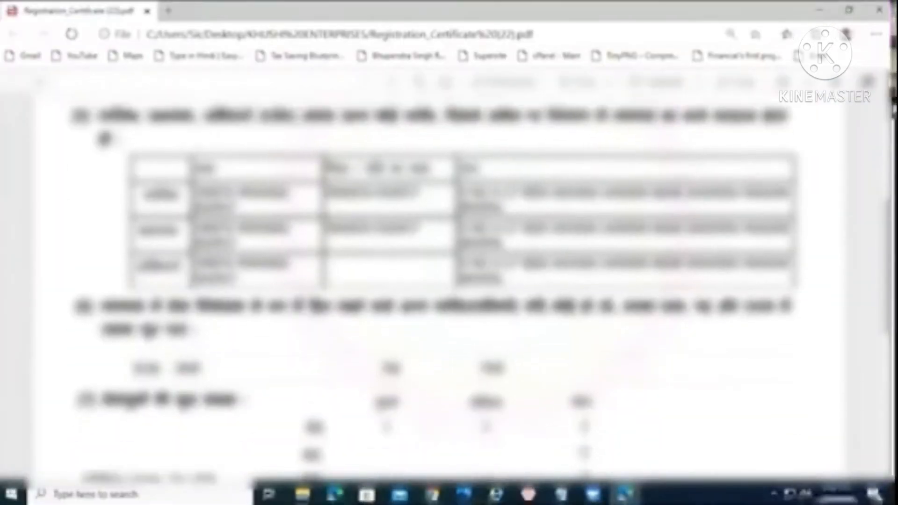
pyautogui.scroll(-4, 449, 281)
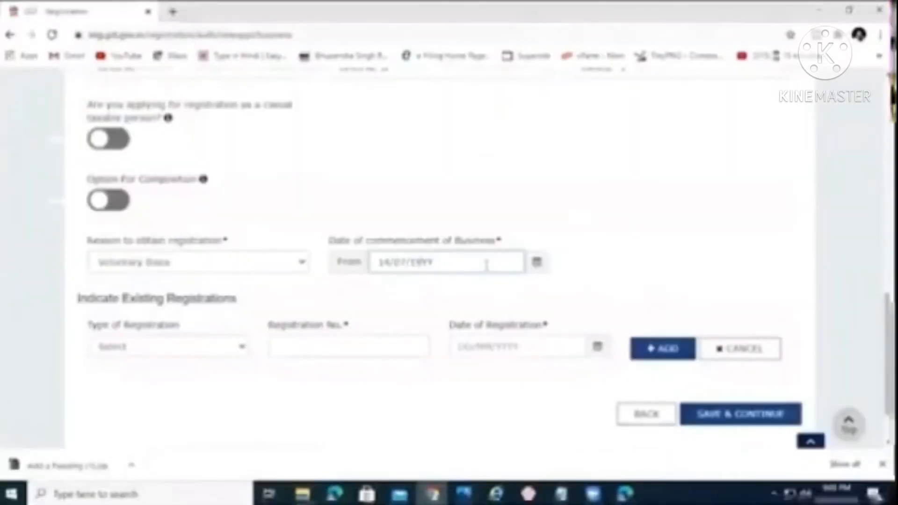
pyautogui.write('2020')
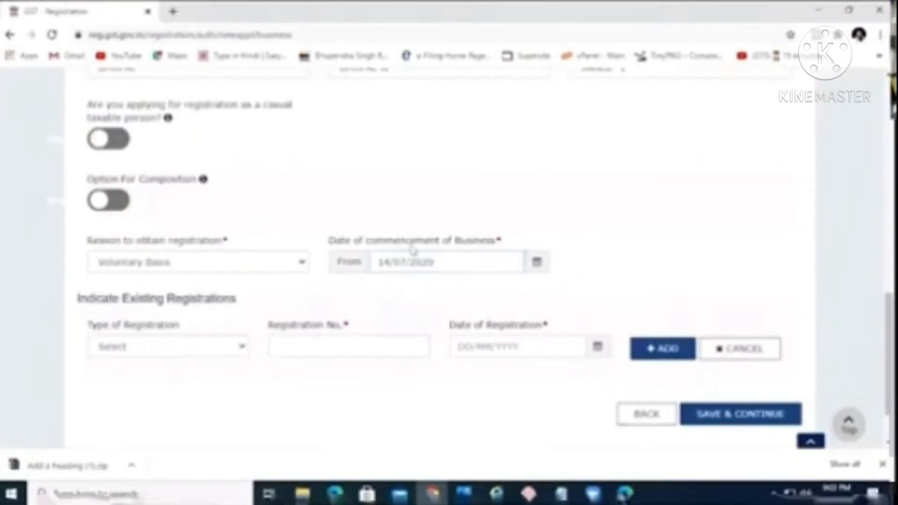
pyautogui.click(240, 347)
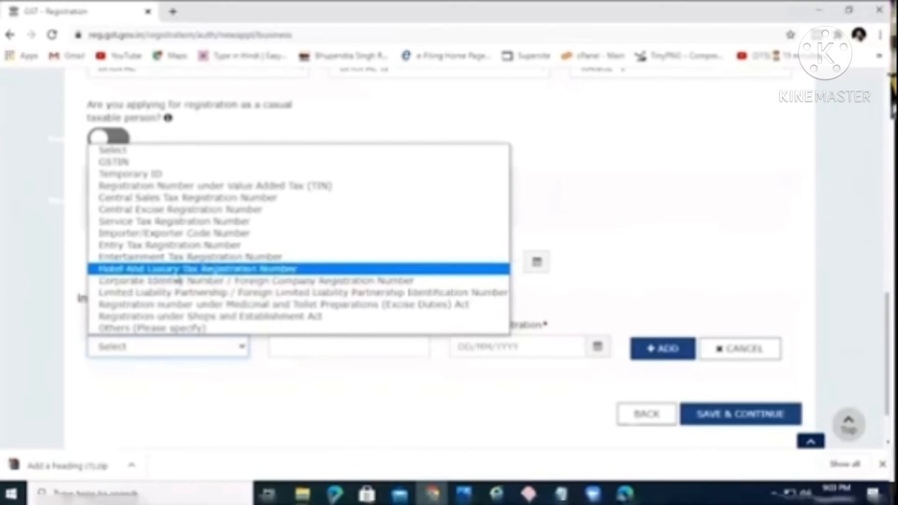
# - Choose Registration under Shops and Establishment Act as the existing registration type
pyautogui.press('Up')
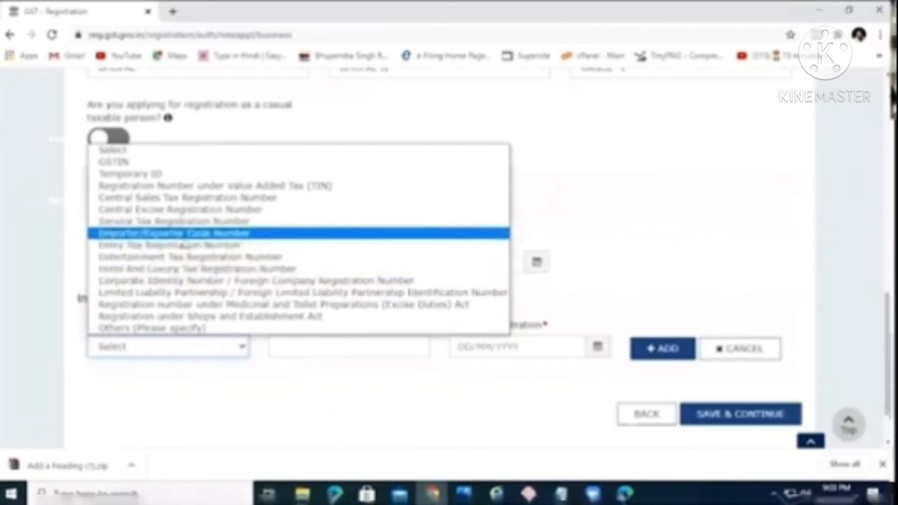
pyautogui.press('Up')
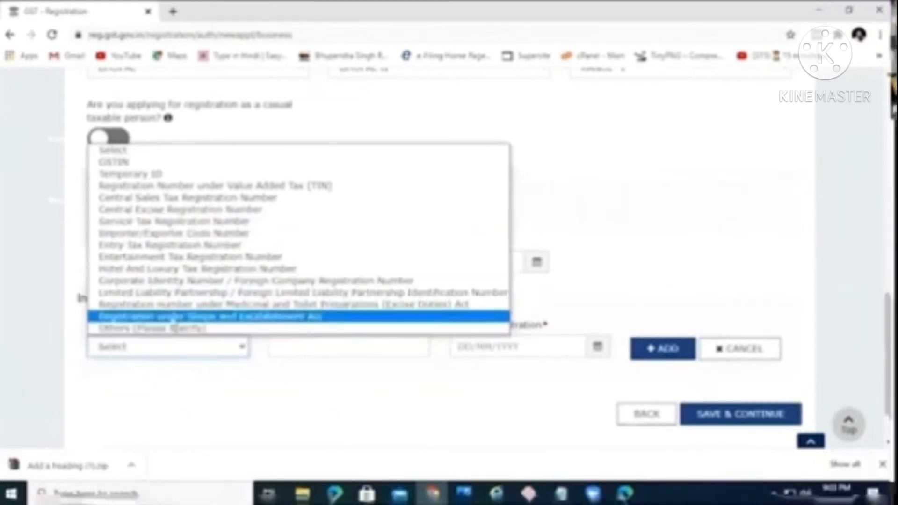
pyautogui.click(173, 319)
pyautogui.click(331, 347)
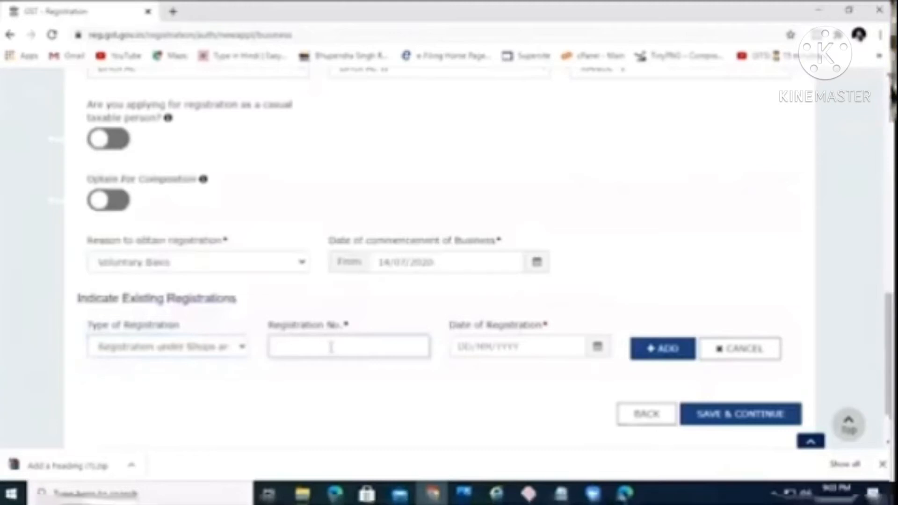
# - Copy the registration number from the certificate PDF and enter it in the form
pyautogui.hotkey('alt', 'Tab')
pyautogui.scroll(8, 343, 315)
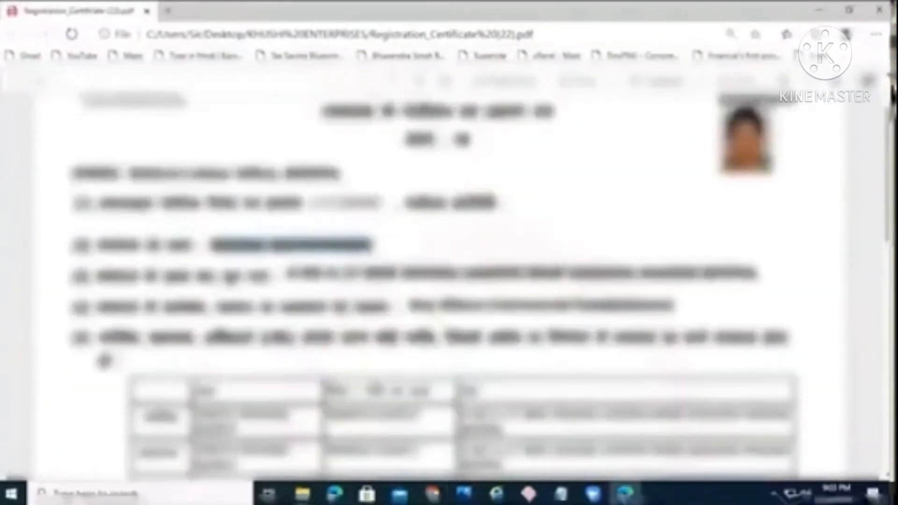
pyautogui.click(323, 324)
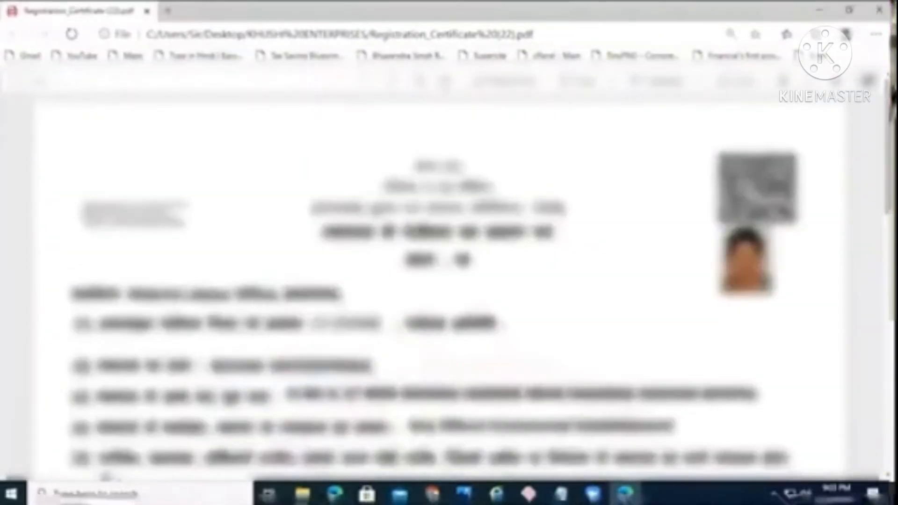
pyautogui.moveTo(313, 323); pyautogui.dragTo(513, 323)
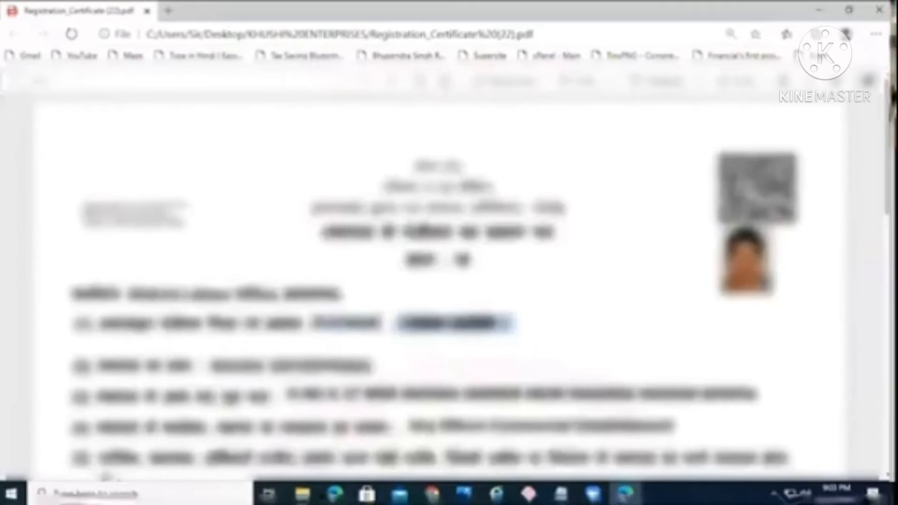
pyautogui.hotkey('alt', 'Tab')
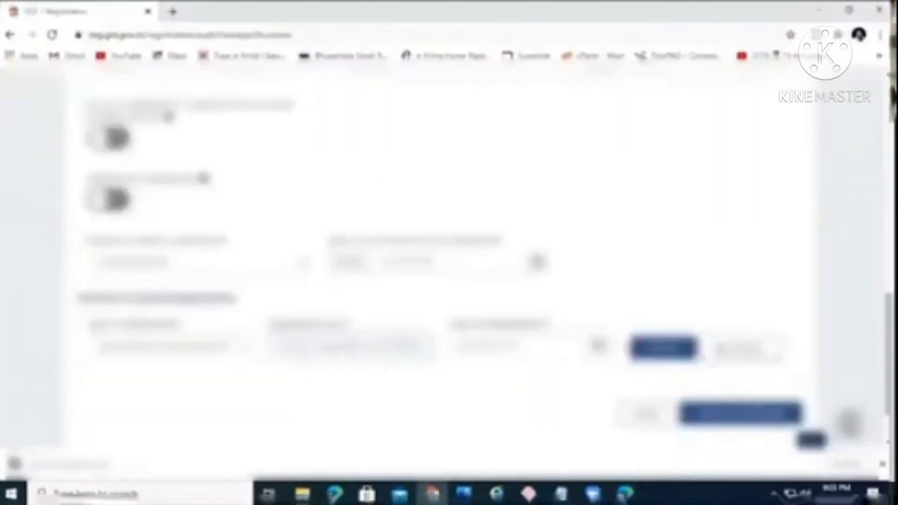
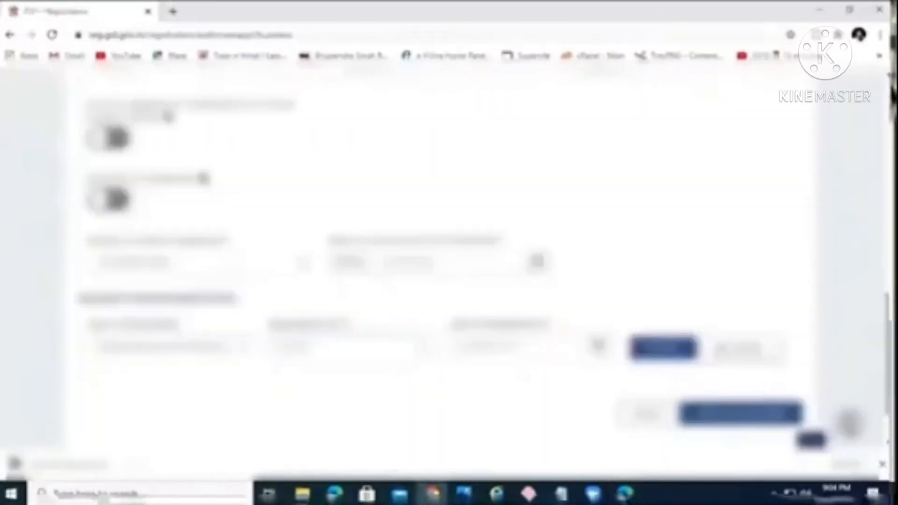
# - Add the registration dated 14/07/2020 to the table, then save and continue
pyautogui.click(565, 346)
pyautogui.write('14/')
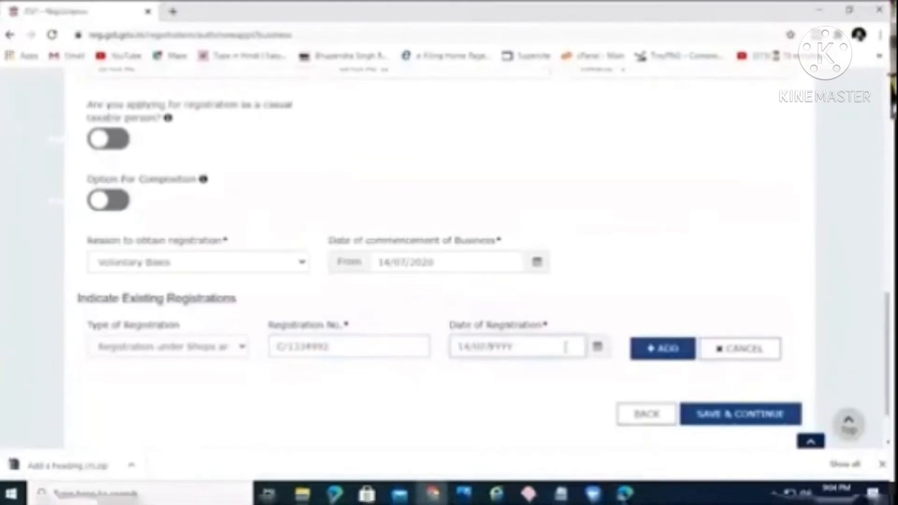
pyautogui.write('07/2020')
pyautogui.click(653, 350)
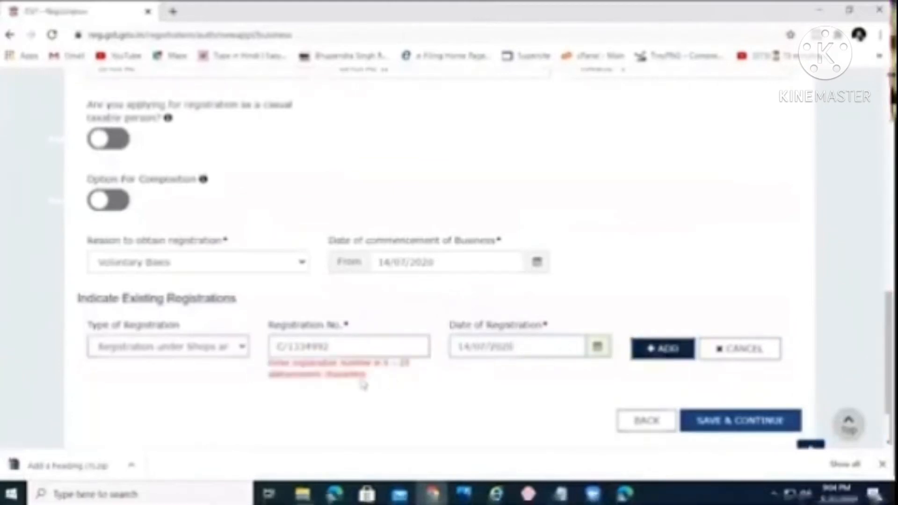
pyautogui.click(288, 350)
pyautogui.press('BackSpace')
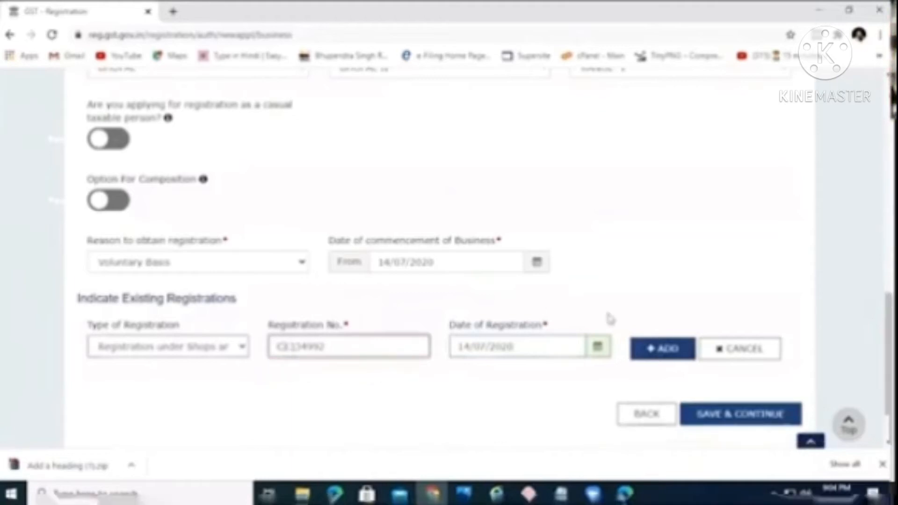
pyautogui.click(675, 355)
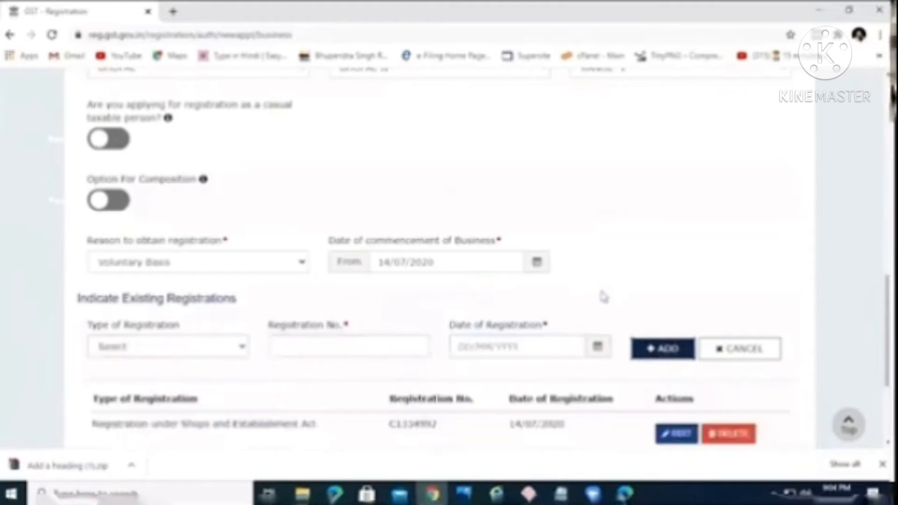
pyautogui.scroll(-3, 603, 297)
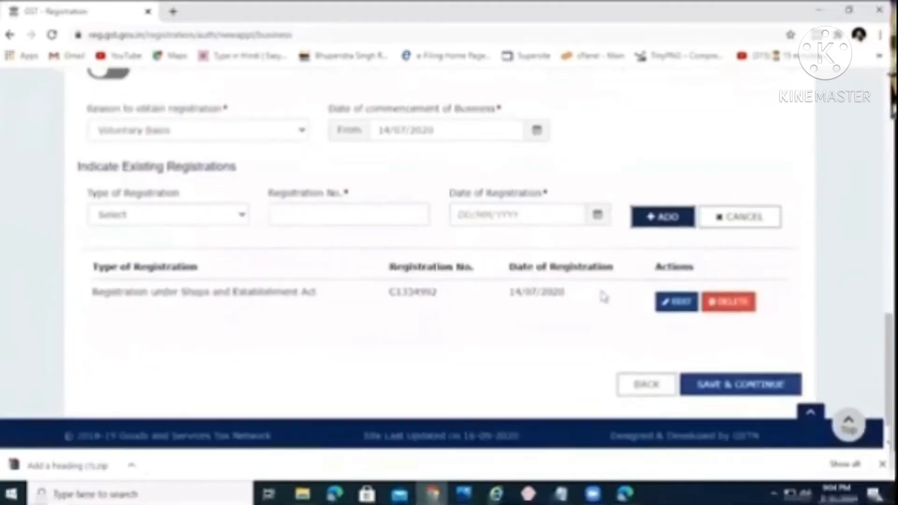
pyautogui.click(743, 387)
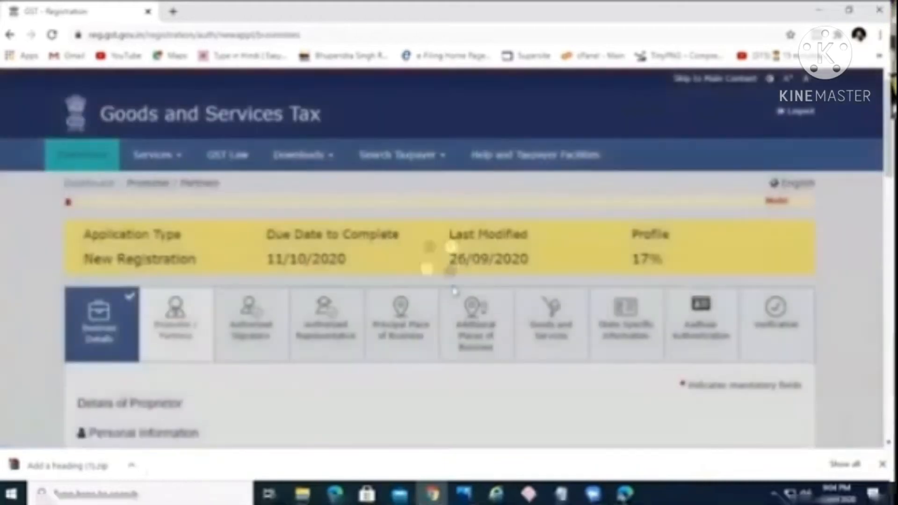
# - Scroll to the father's name fields and view the PAN CARD image for reference
pyautogui.scroll(-4, 454, 291)
pyautogui.scroll(1, 315, 238)
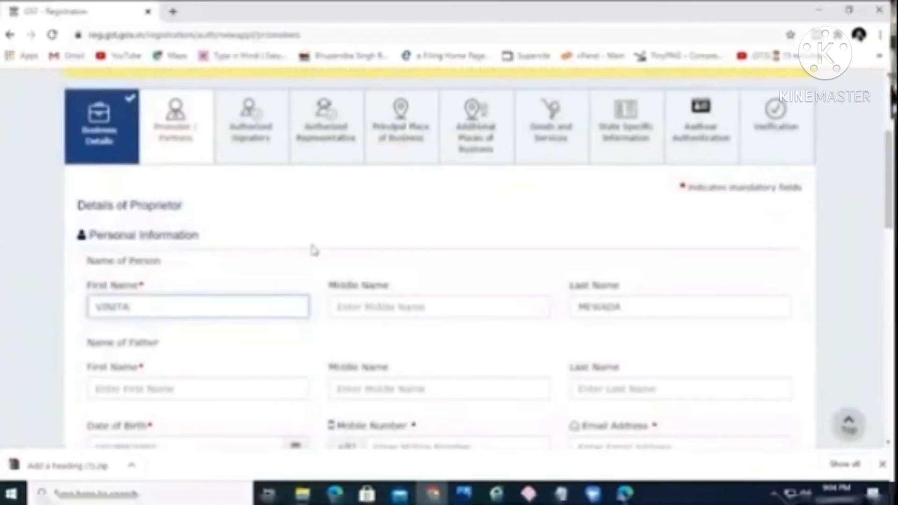
pyautogui.scroll(-2, 216, 258)
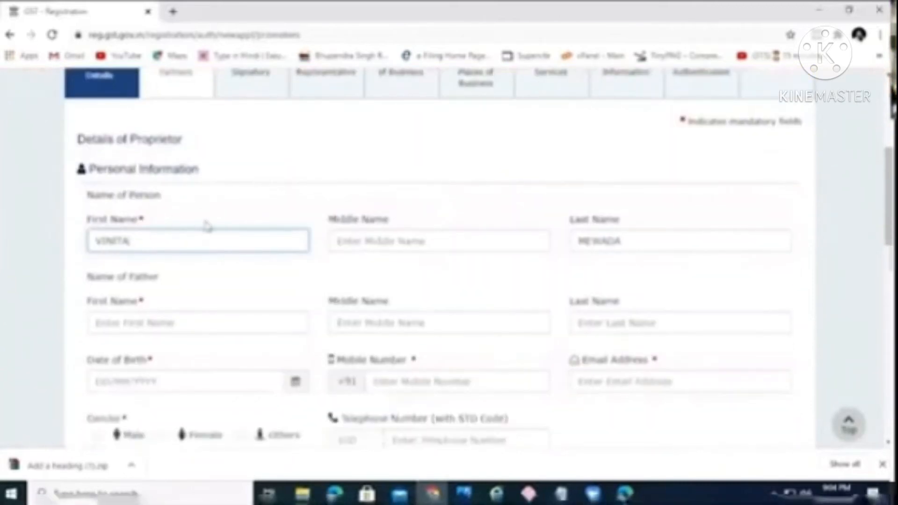
pyautogui.scroll(-2, 207, 226)
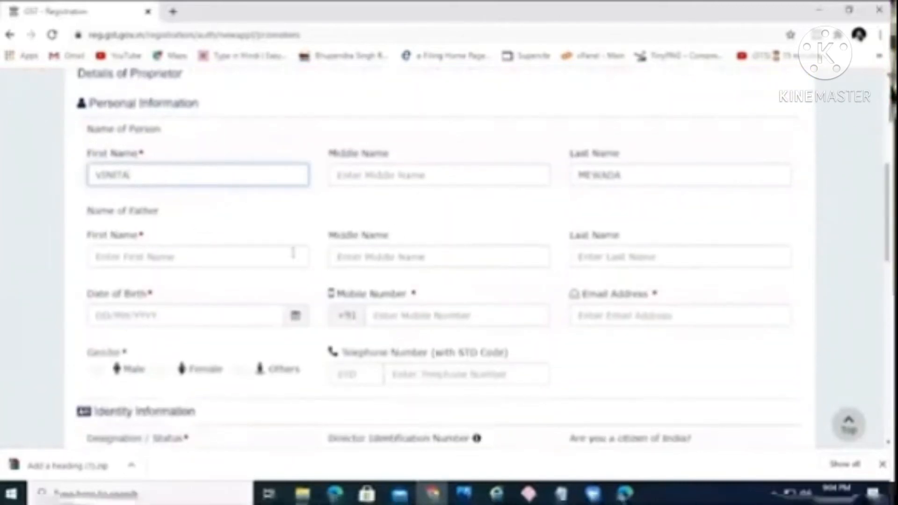
pyautogui.scroll(-2, 215, 226)
pyautogui.click(138, 191)
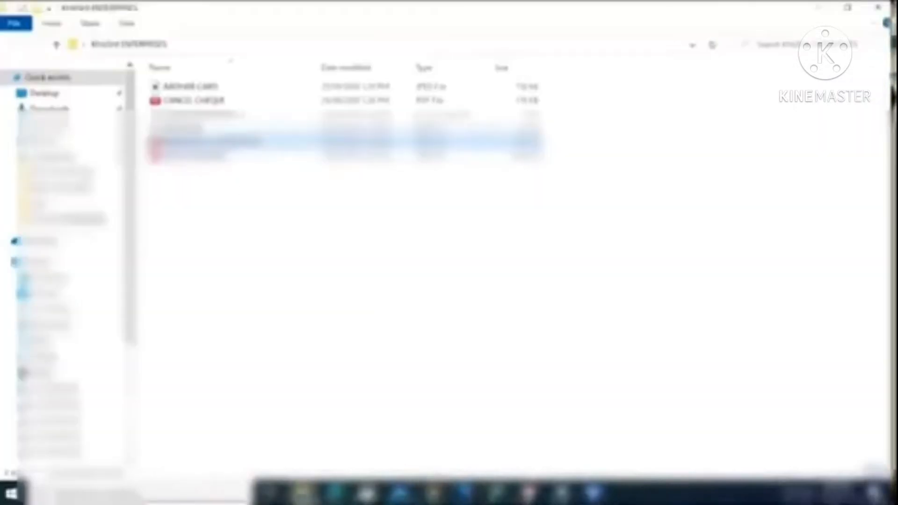
pyautogui.click(183, 128)
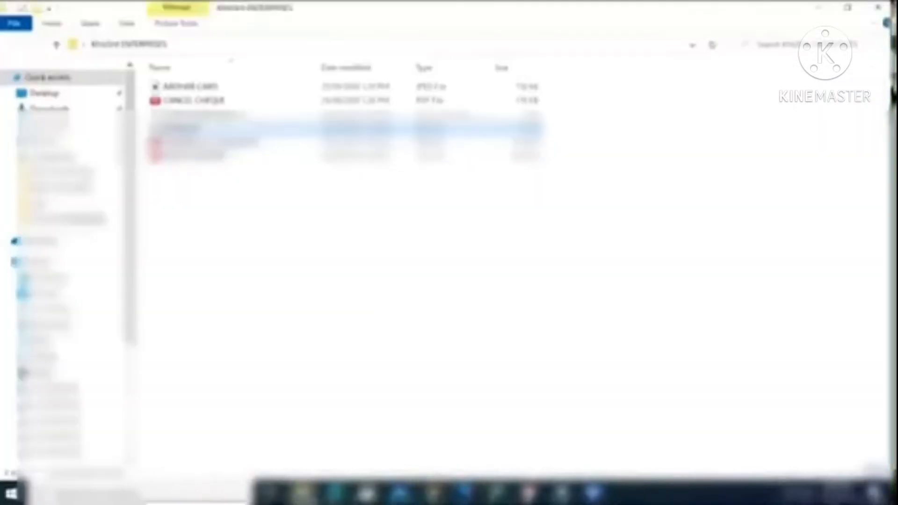
pyautogui.doubleClick(181, 129)
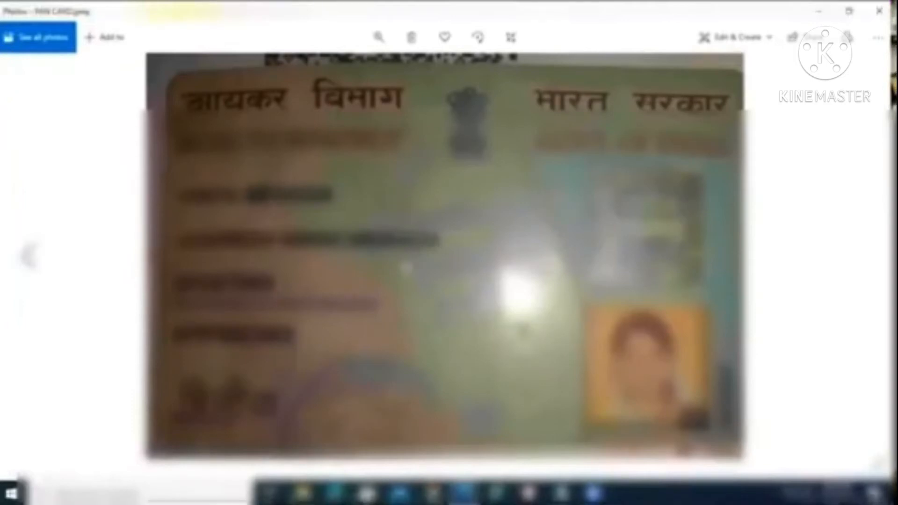
pyautogui.hotkey('alt', 'F4')
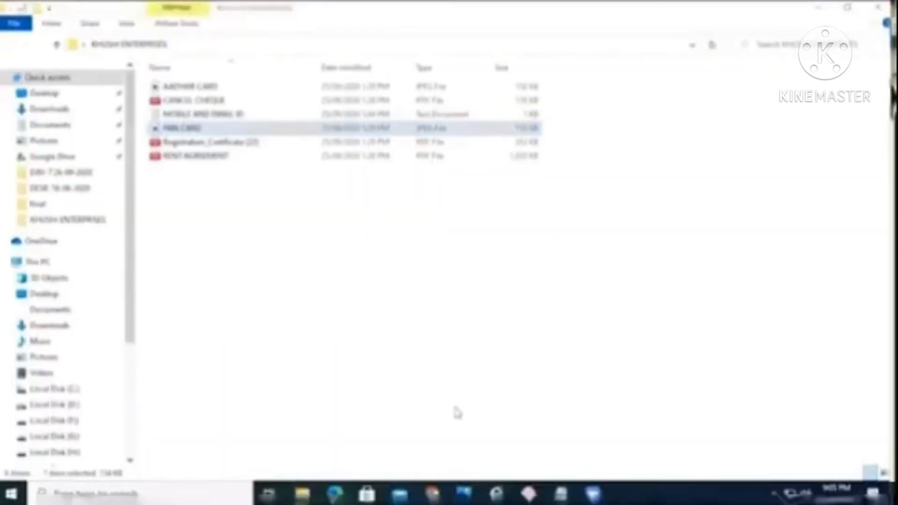
pyautogui.hotkey('alt', 'Tab')
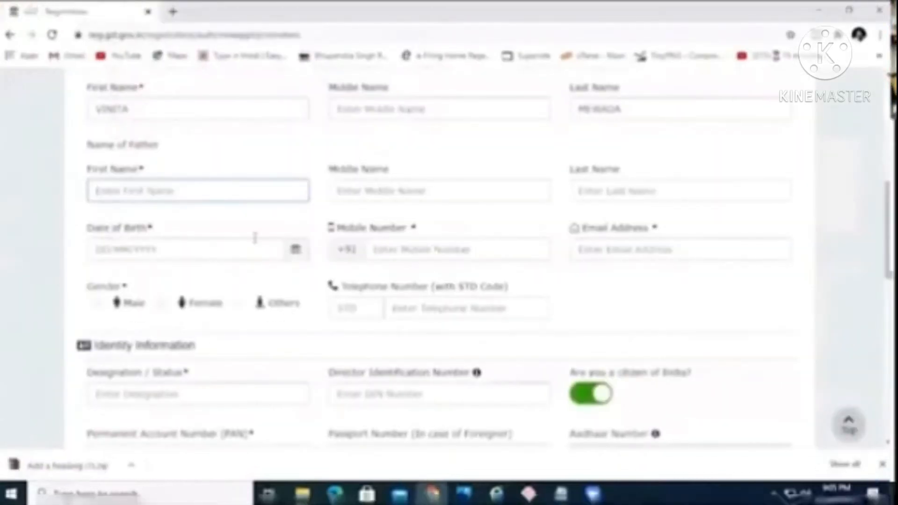
# - Enter the father's first, middle and last names as shown on the PAN card
pyautogui.write('MI')
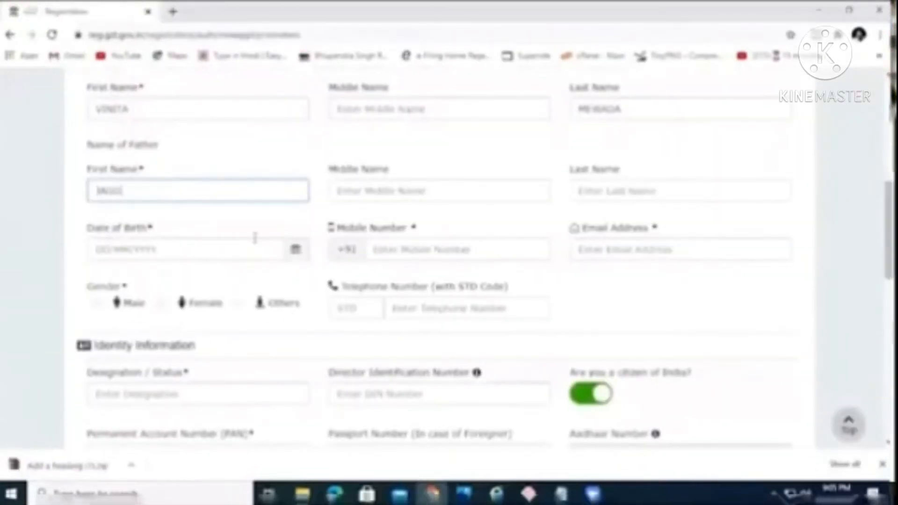
pyautogui.press('Tab')
pyautogui.write('SING')
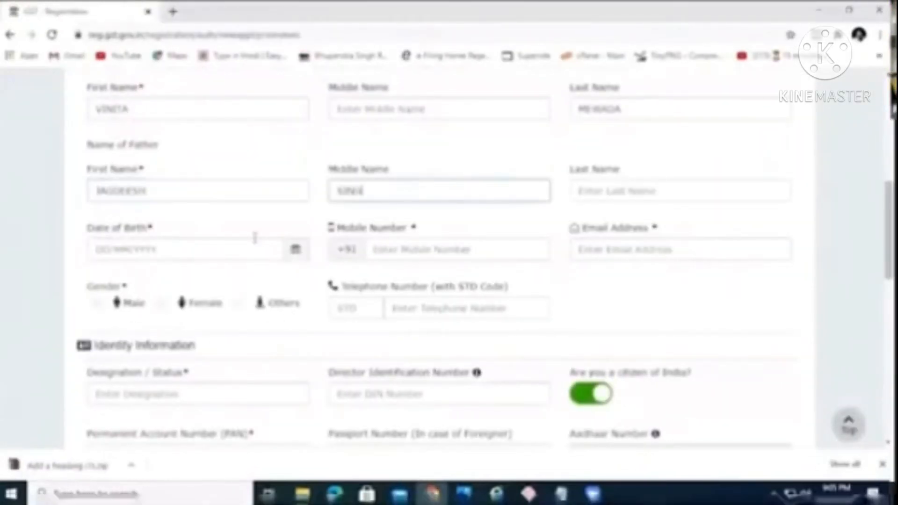
pyautogui.write('H')
pyautogui.press('Tab')
pyautogui.write('M')
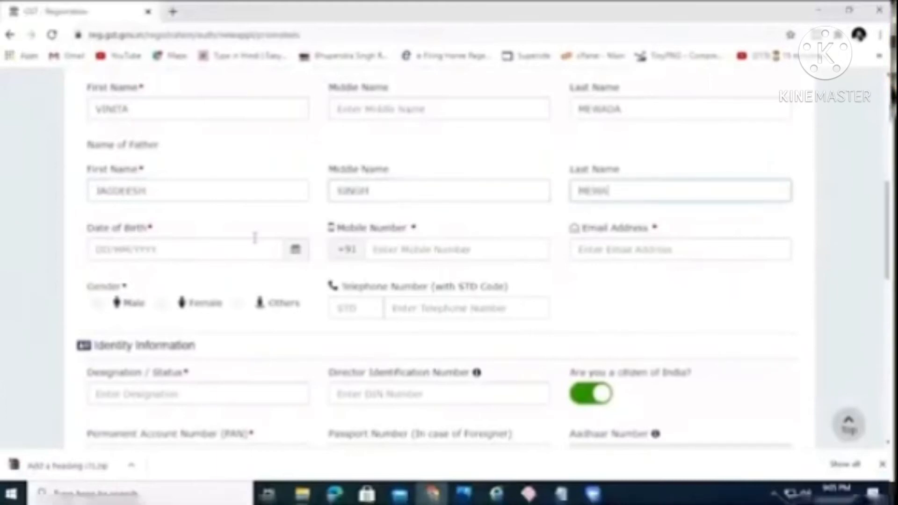
# - Switch windows back to the PAN card image
pyautogui.hotkey('alt', 'Tab')
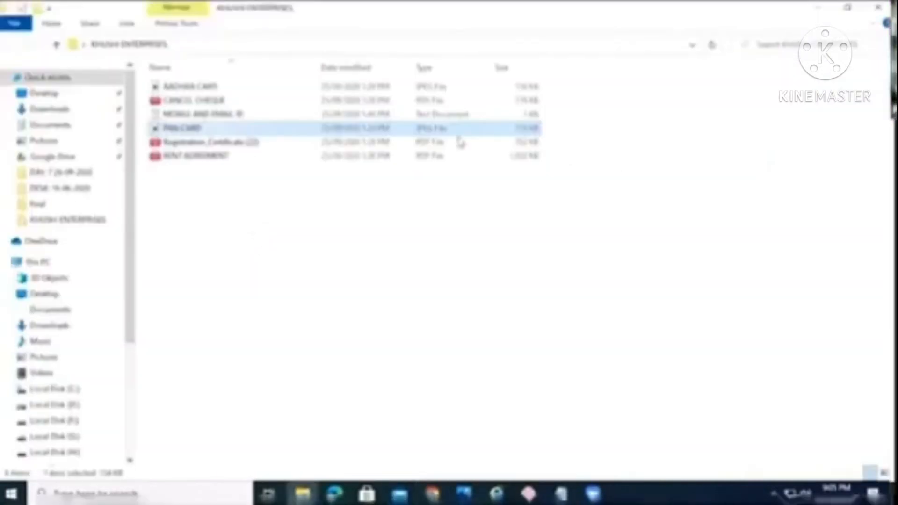
pyautogui.hotkey('alt', 'Tab')
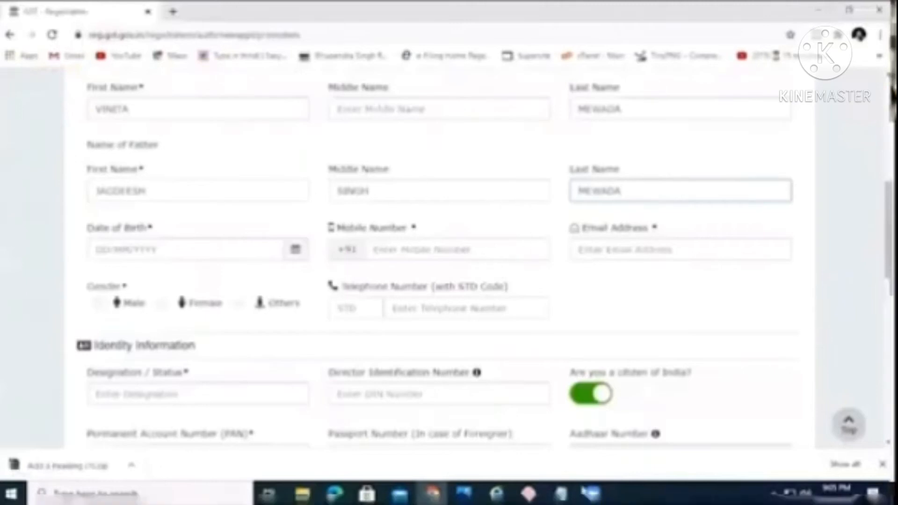
pyautogui.hotkey('alt', 'Tab')
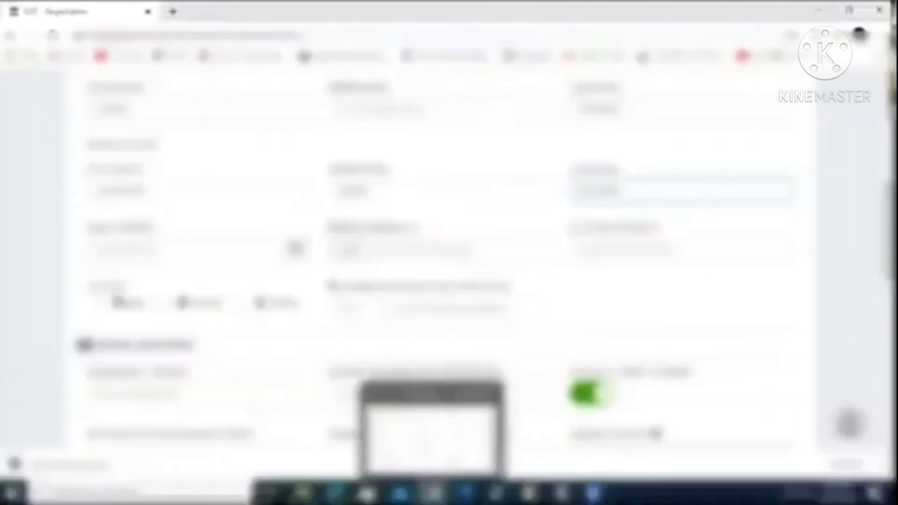
pyautogui.hotkey('alt', 'Tab')
pyautogui.hotkey('alt', 'Tab')
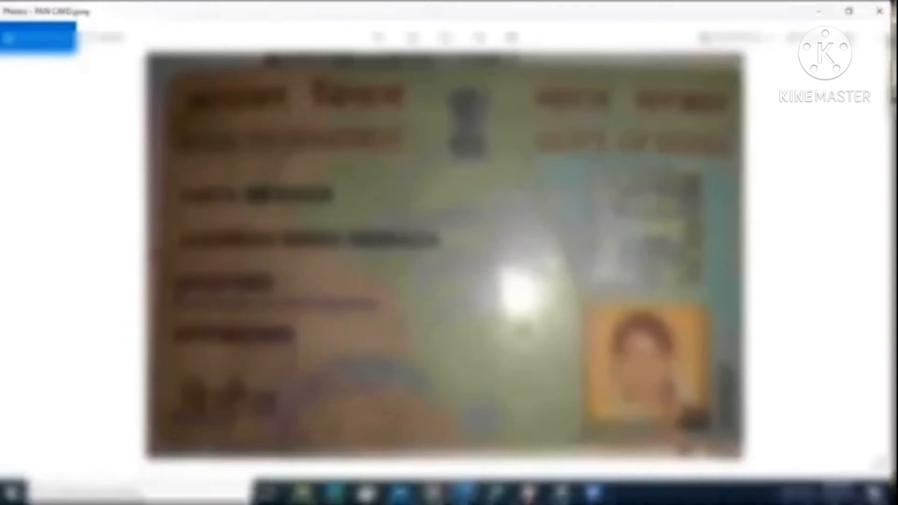
# - Enter the promoter's date of birth, read from the PAN card, into the Date of Birth field
pyautogui.hotkey('alt', 'Tab')
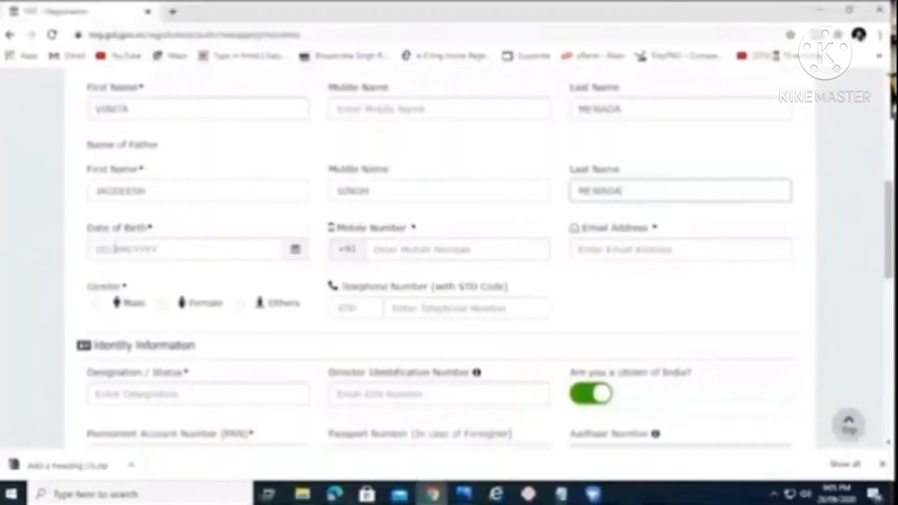
pyautogui.click(115, 249)
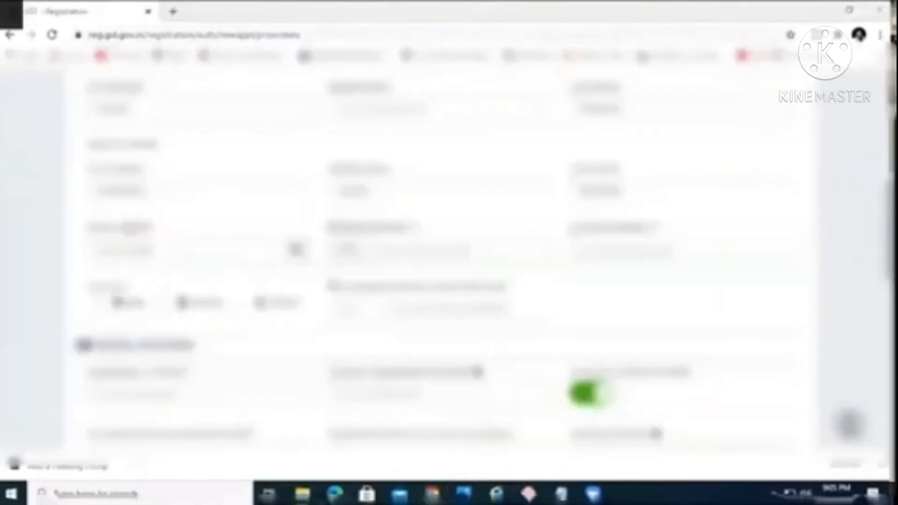
pyautogui.hotkey('alt', 'Tab')
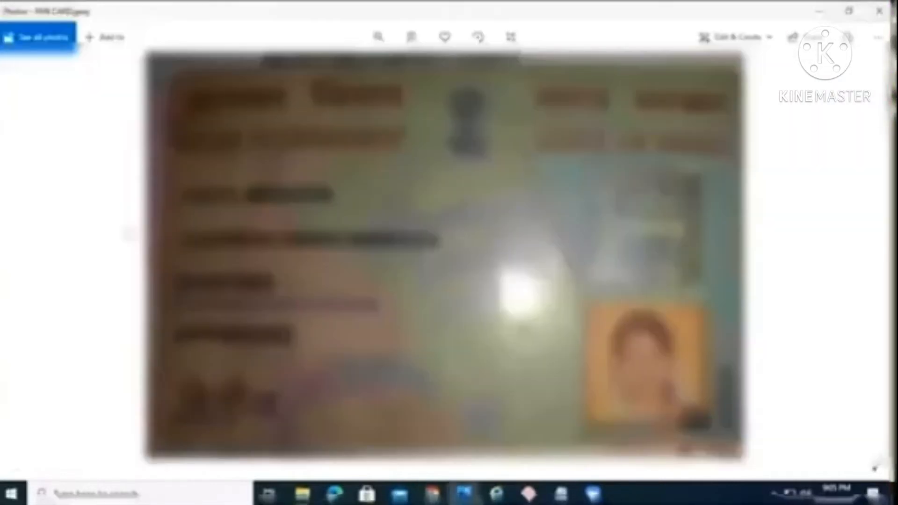
pyautogui.hotkey('alt', 'Tab')
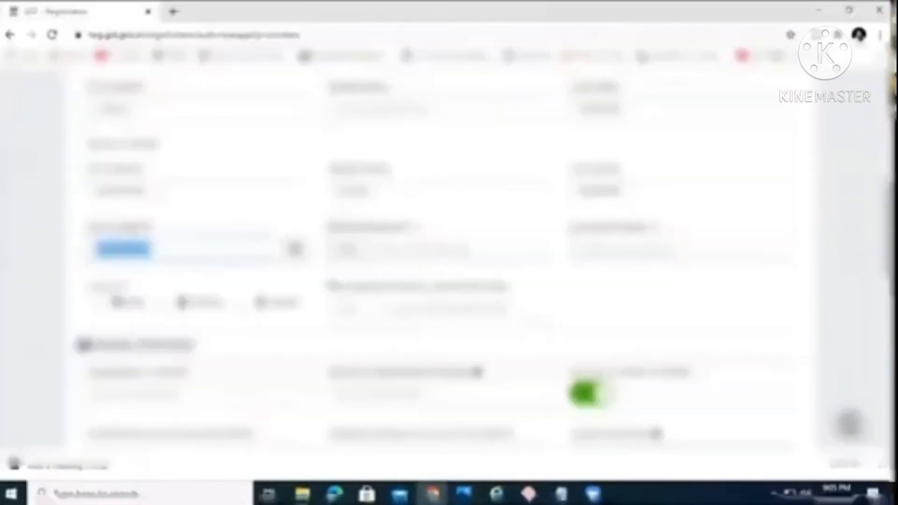
pyautogui.click(206, 252)
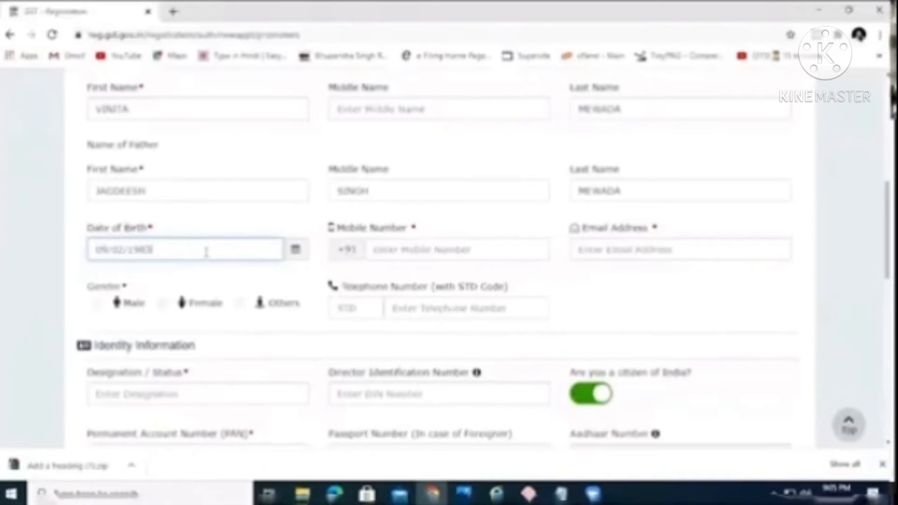
pyautogui.click(377, 251)
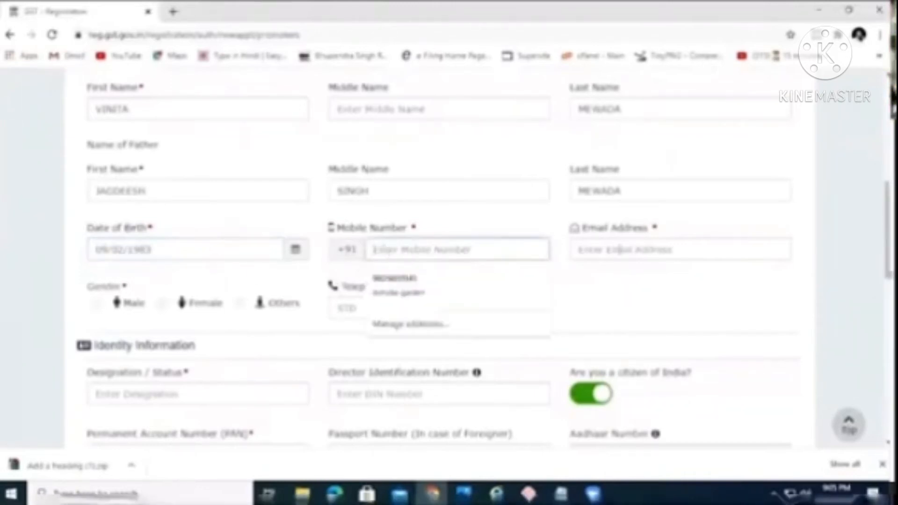
# - Copy the mobile number from the Notepad notes and paste it into the Mobile Number field
pyautogui.press('Escape')
pyautogui.click(699, 282)
pyautogui.click(562, 495)
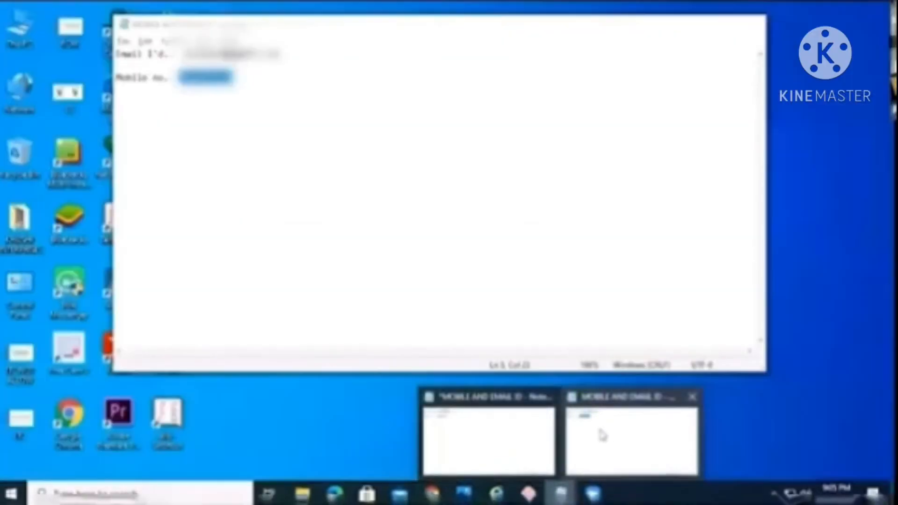
pyautogui.click(602, 434)
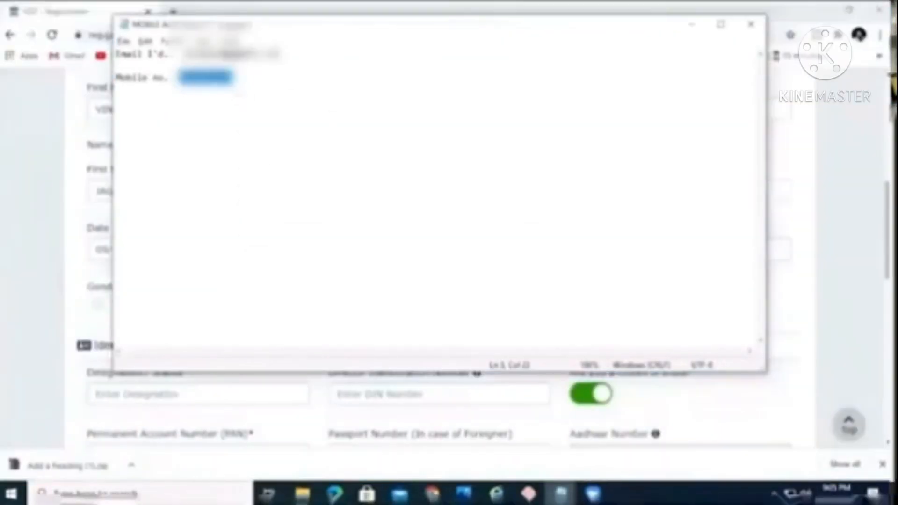
pyautogui.rightClick(217, 76)
pyautogui.click(262, 119)
pyautogui.hotkey('alt', 'Tab')
pyautogui.rightClick(391, 242)
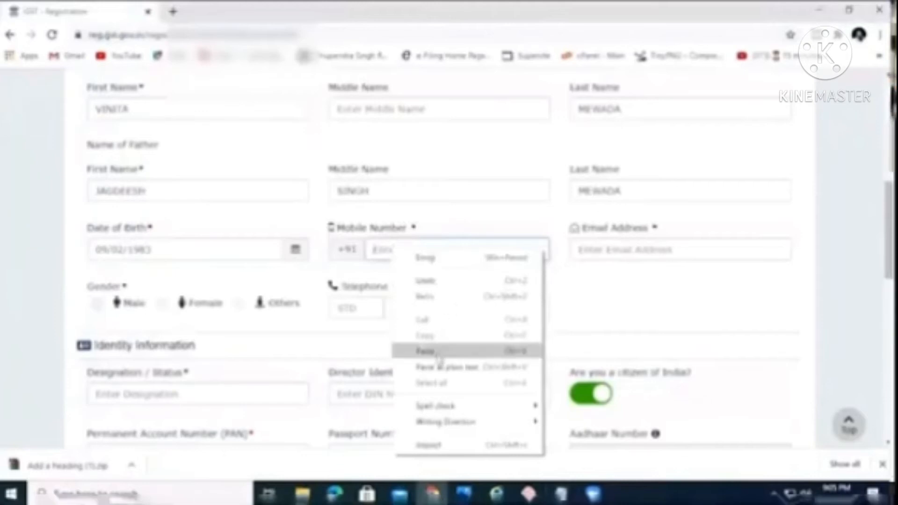
pyautogui.click(424, 351)
# - Select the e-mail address in the notes and bring it back to the Email Address field
pyautogui.click(608, 249)
pyautogui.hotkey('alt', 'Tab')
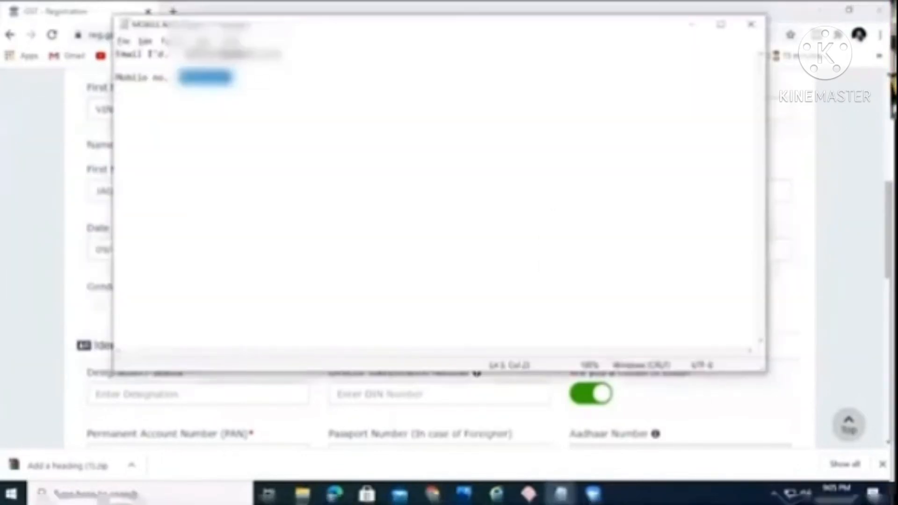
pyautogui.doubleClick(233, 54)
pyautogui.hotkey('alt', 'Tab')
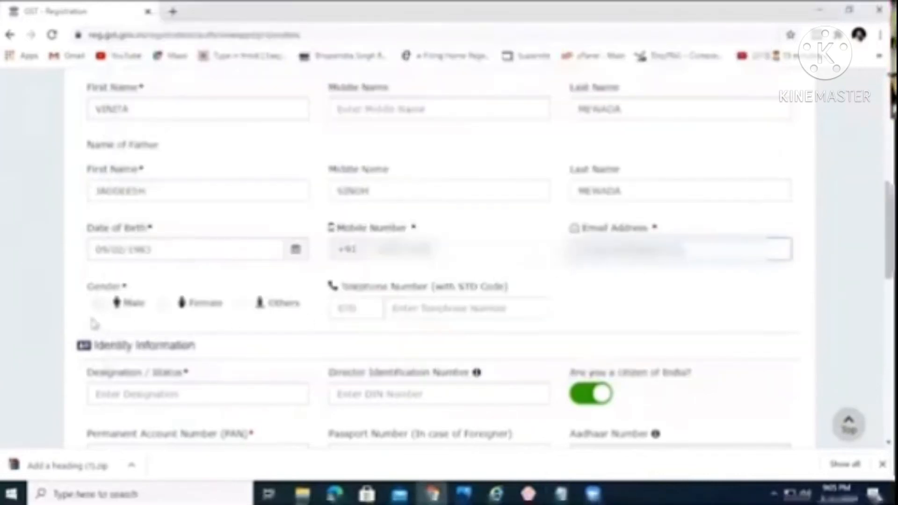
# - Set gender to Female and enter PROPRIETOR as the Designation / Status
pyautogui.click(163, 309)
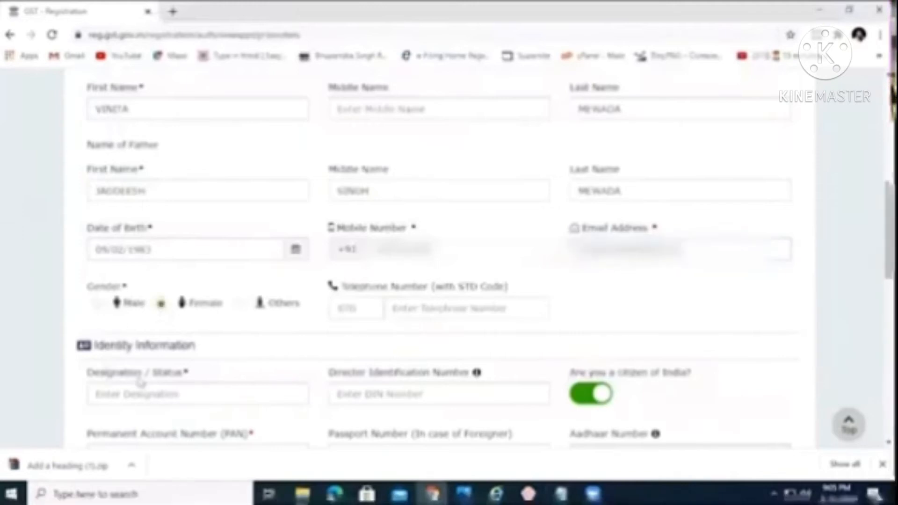
pyautogui.scroll(-3, 164, 328)
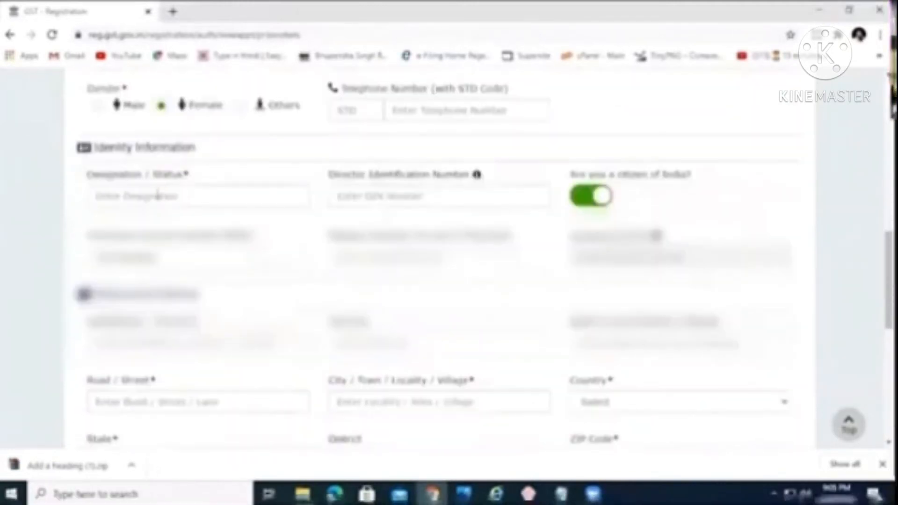
pyautogui.click(154, 196)
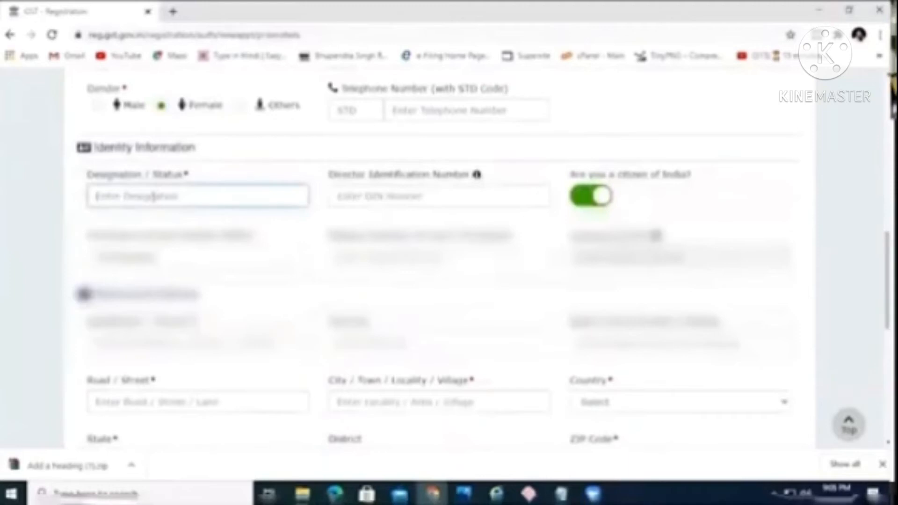
pyautogui.write('p')
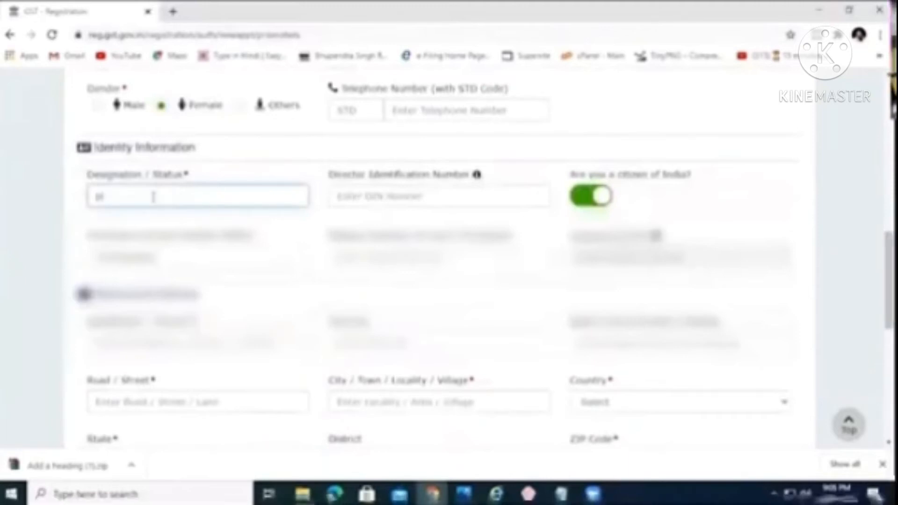
pyautogui.press('BackSpace')
pyautogui.write('PROP')
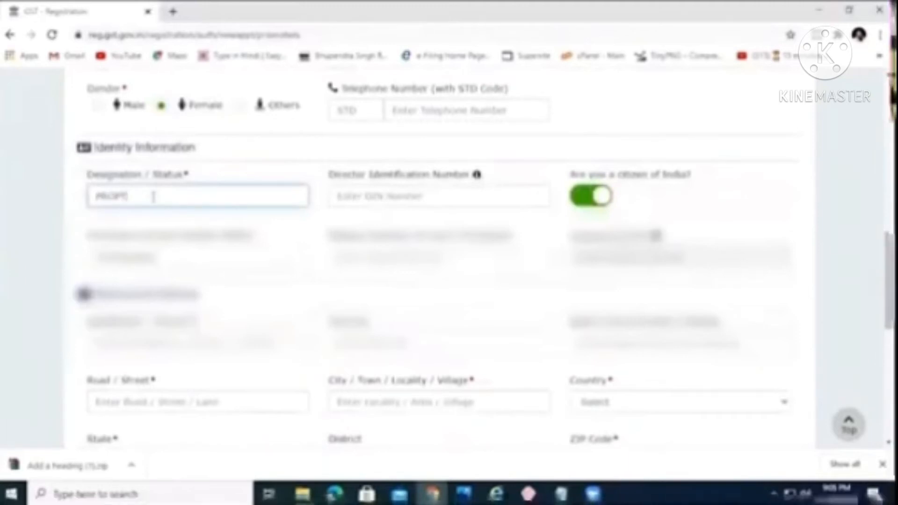
pyautogui.write('RIETOR')
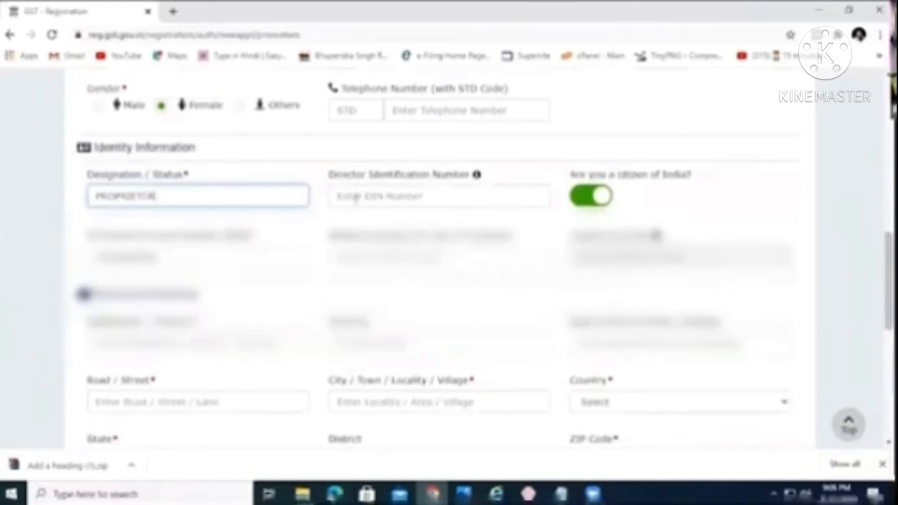
pyautogui.click(397, 192)
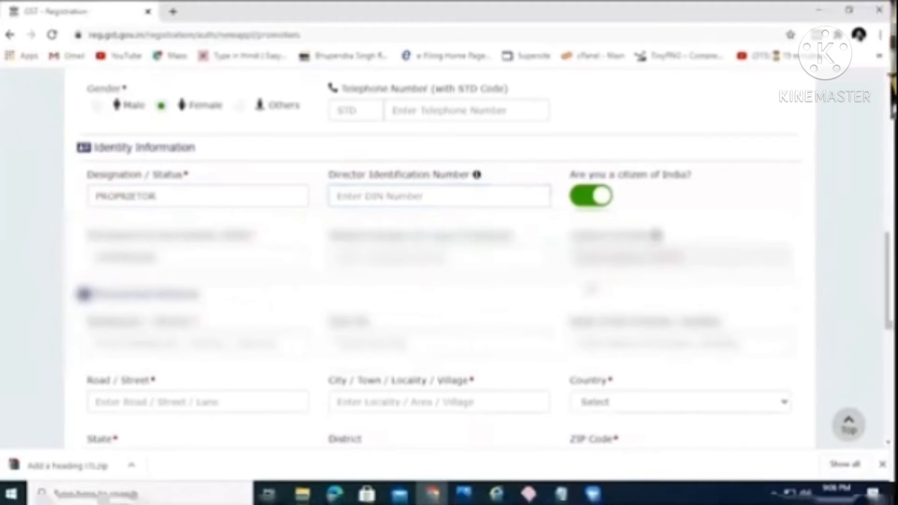
# - Scroll down to the Residential Address section and place the cursor in Building No. / Flat No
pyautogui.scroll(-1, 439, 258)
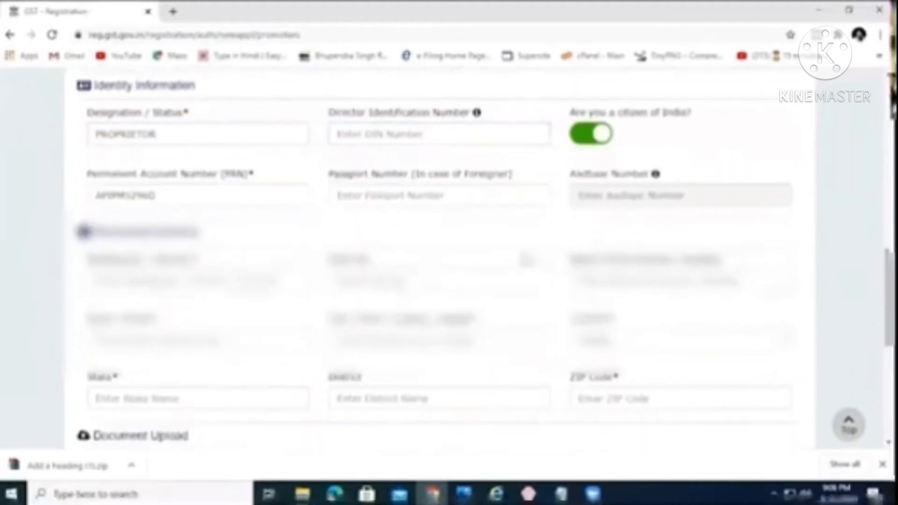
pyautogui.scroll(1, 440, 258)
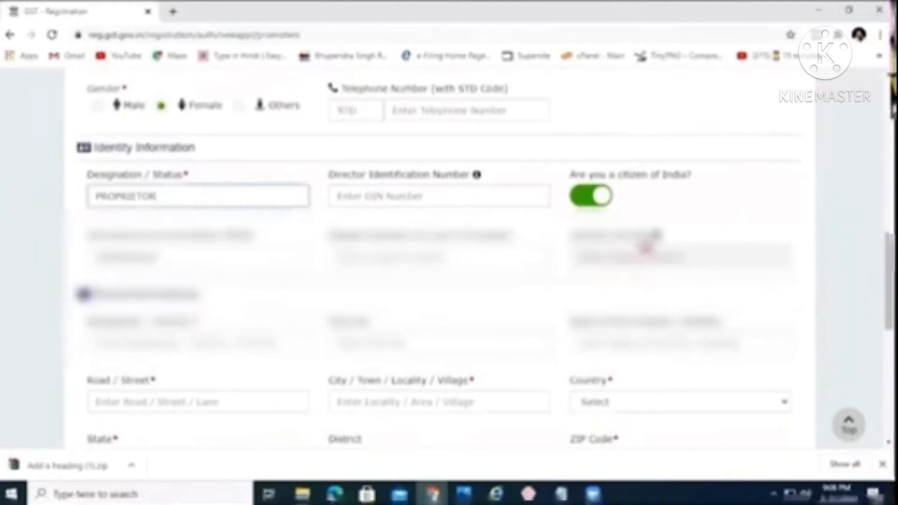
pyautogui.click(593, 201)
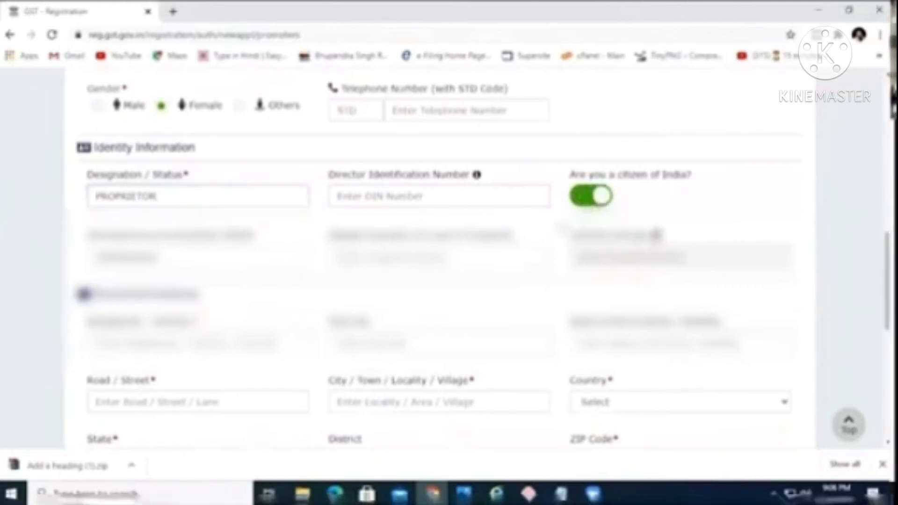
pyautogui.scroll(-2, 200, 201)
pyautogui.click(194, 209)
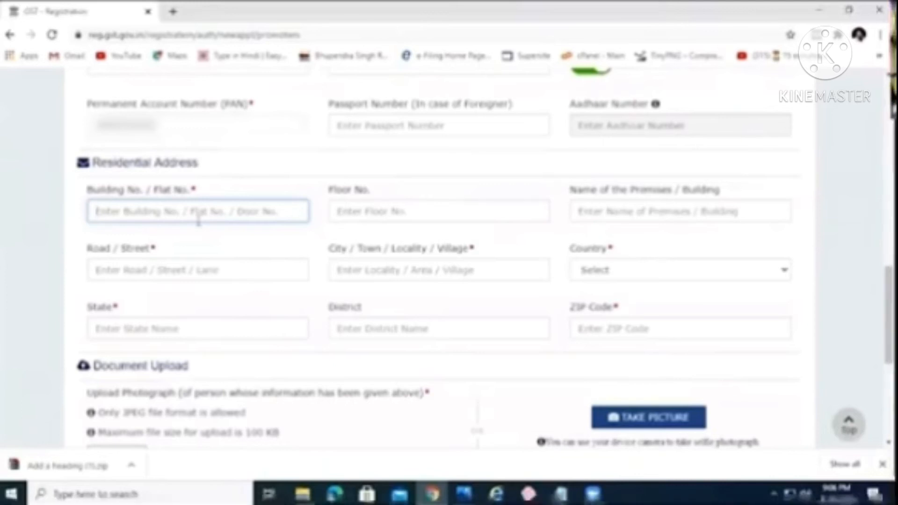
# - Open the AADHAR CARD image from the scanned documents folder to read the address
pyautogui.click(561, 493)
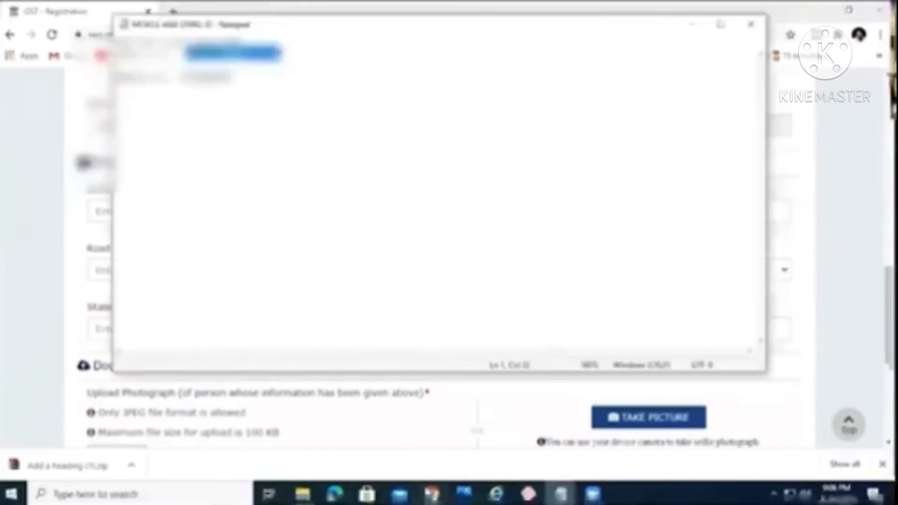
pyautogui.click(433, 494)
pyautogui.click(303, 493)
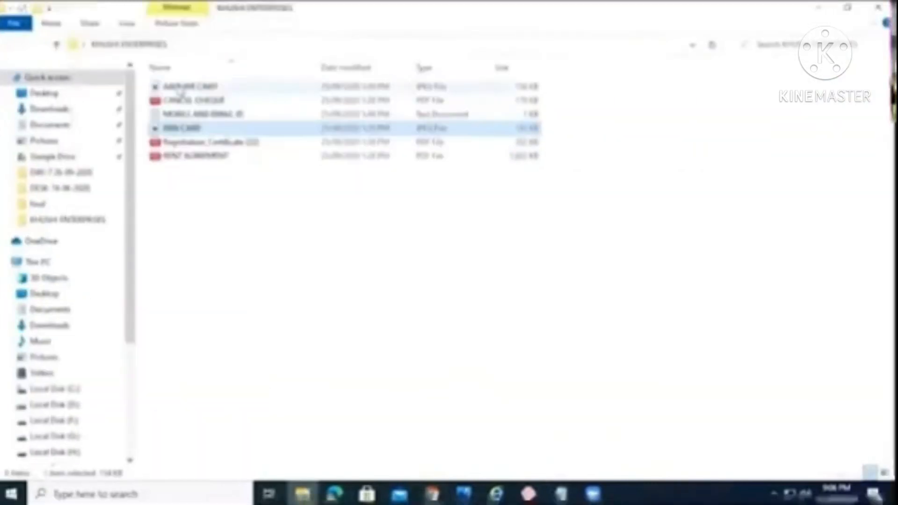
pyautogui.doubleClick(179, 89)
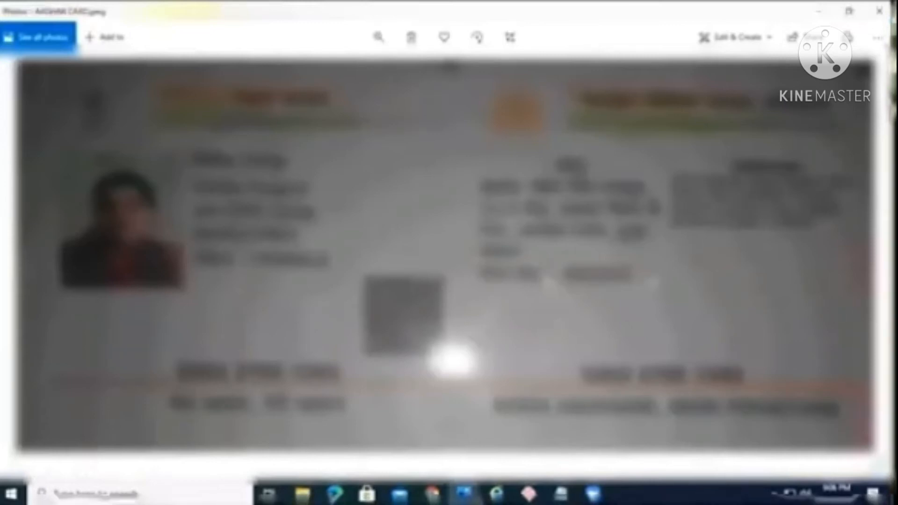
pyautogui.scroll(1, 662, 271)
pyautogui.scroll(-1, 671, 248)
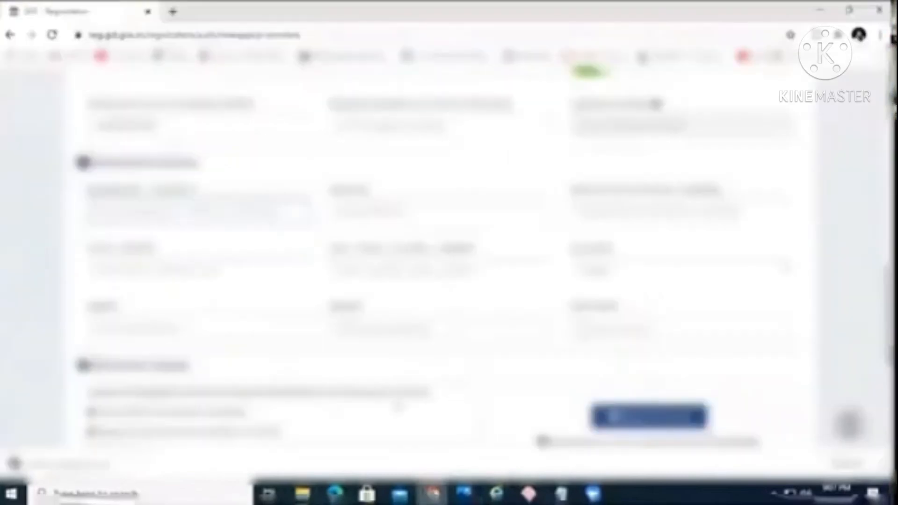
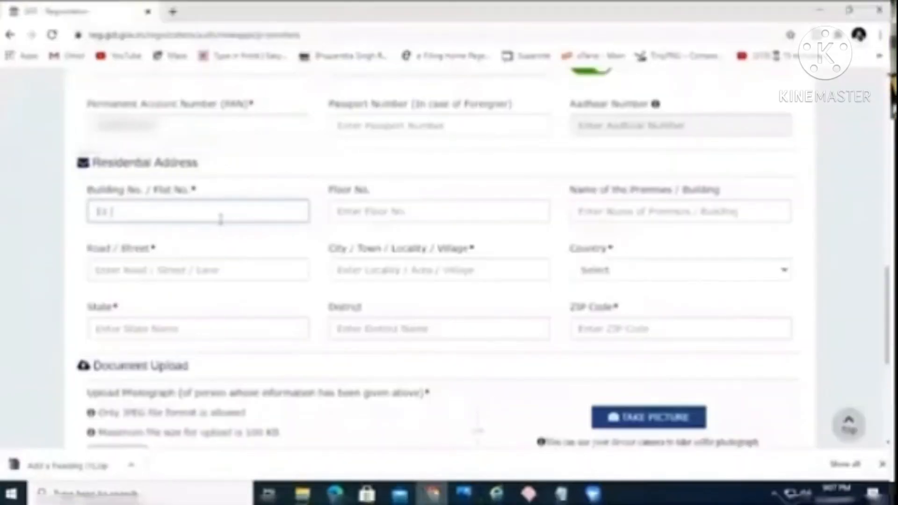
pyautogui.press('Tab')
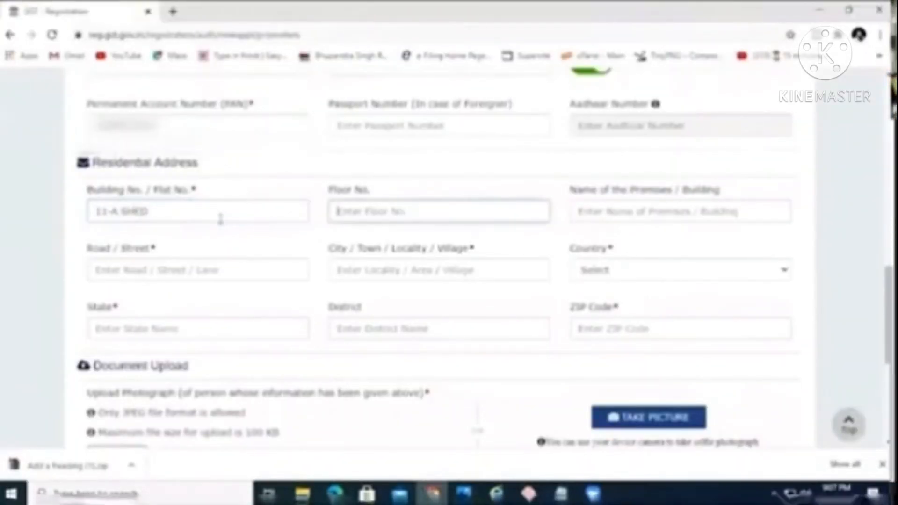
pyautogui.press('Tab')
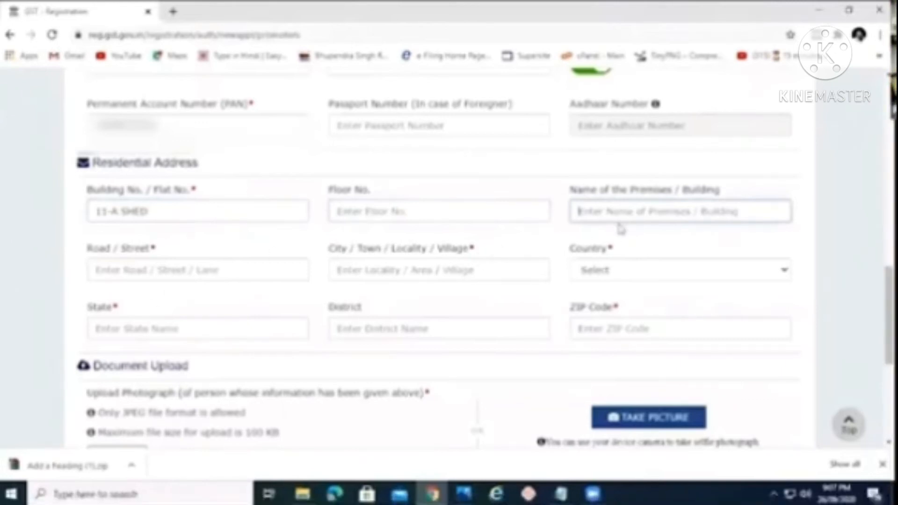
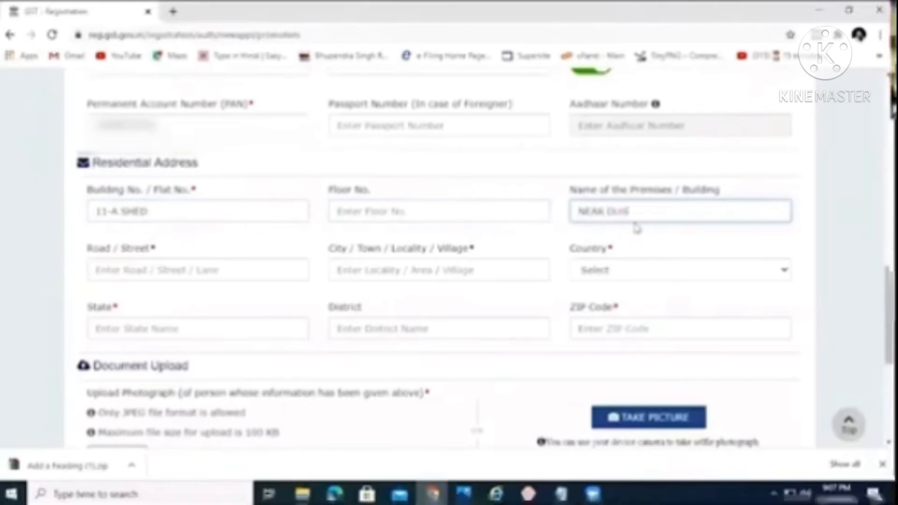
pyautogui.hotkey('alt', 'Tab')
pyautogui.hotkey('alt', 'Tab')
pyautogui.hotkey('alt', 'Tab')
pyautogui.hotkey('alt', 'Tab')
pyautogui.hotkey('alt', 'Tab')
pyautogui.hotkey('alt', 'Tab')
pyautogui.hotkey('alt', 'Tab')
pyautogui.hotkey('alt', 'Tab')
pyautogui.hotkey('alt', 'Tab')
pyautogui.hotkey('alt', 'Tab')
pyautogui.hotkey('alt', 'Tab')
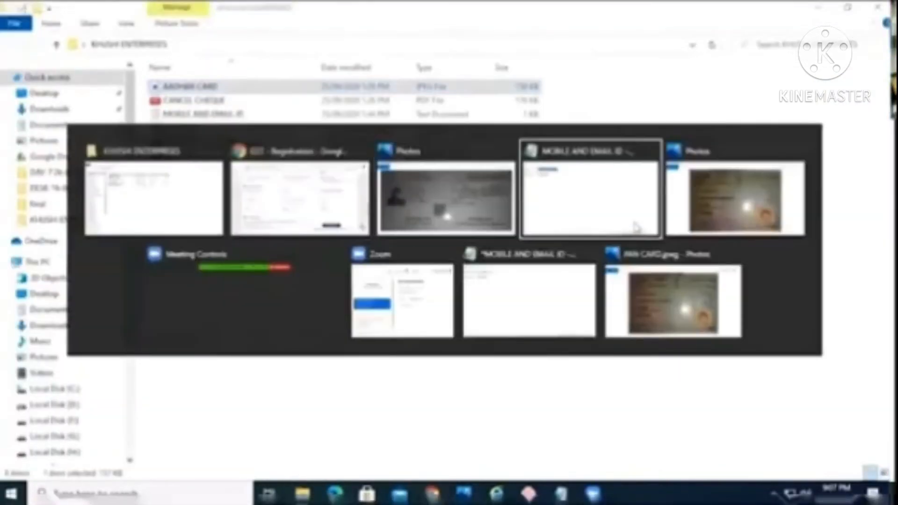
pyautogui.hotkey('alt', 'Tab')
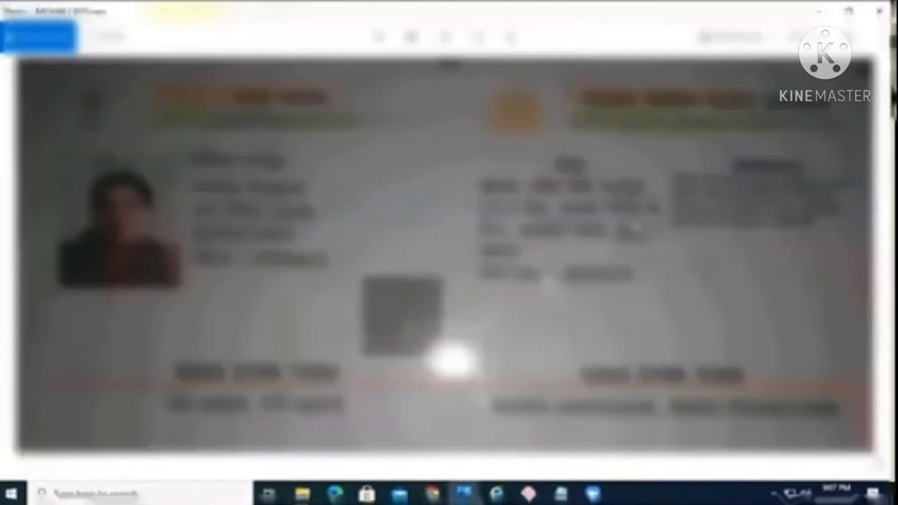
pyautogui.hotkey('alt', 'Tab')
pyautogui.hotkey('alt', 'Tab')
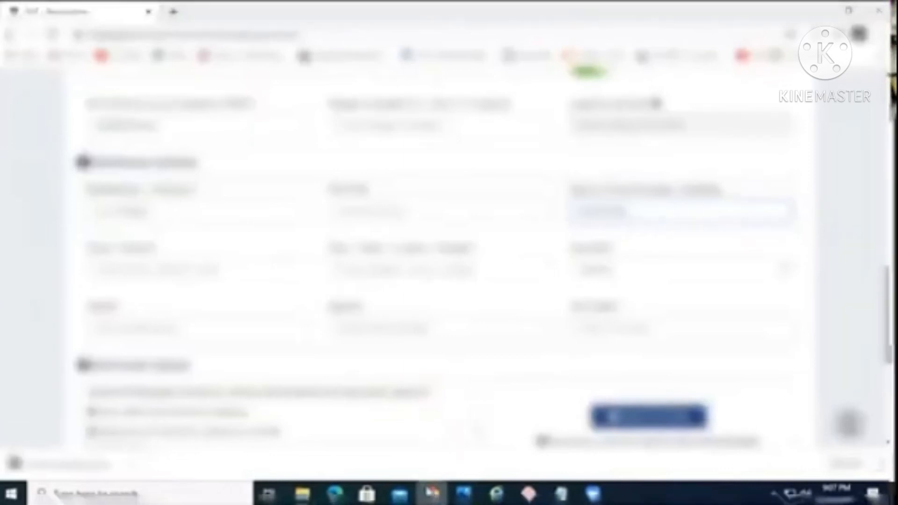
pyautogui.hotkey('alt', 'Tab')
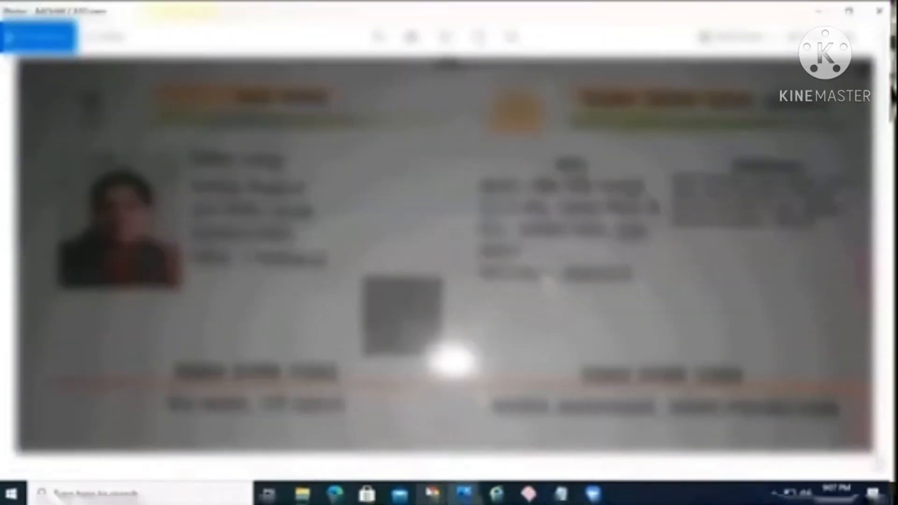
pyautogui.hotkey('alt', 'Tab')
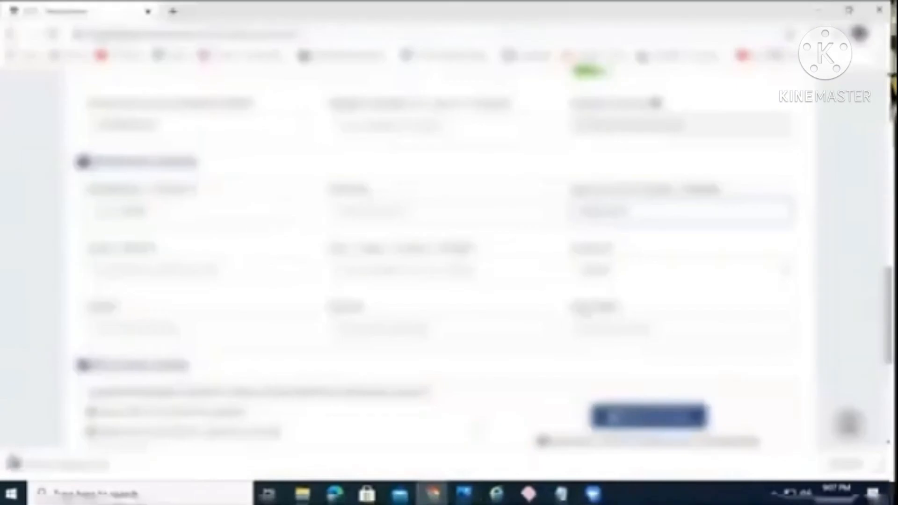
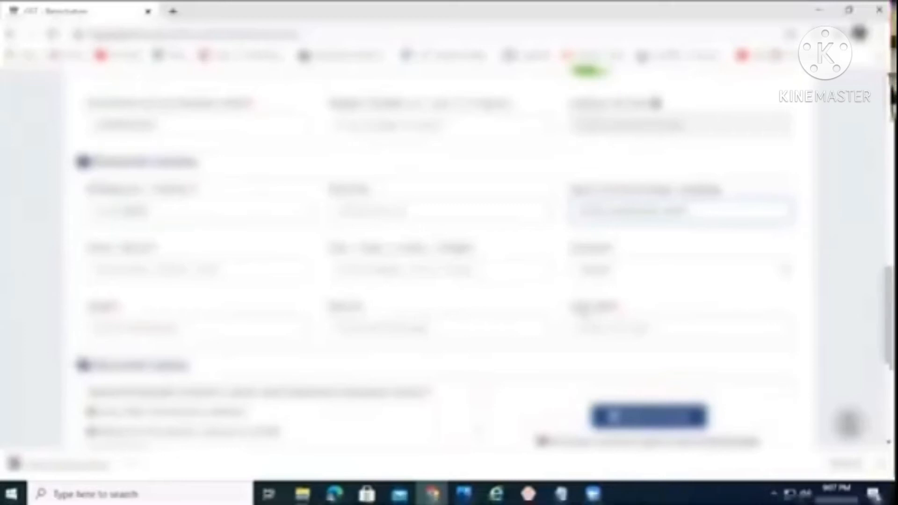
pyautogui.hotkey('alt', 'Tab')
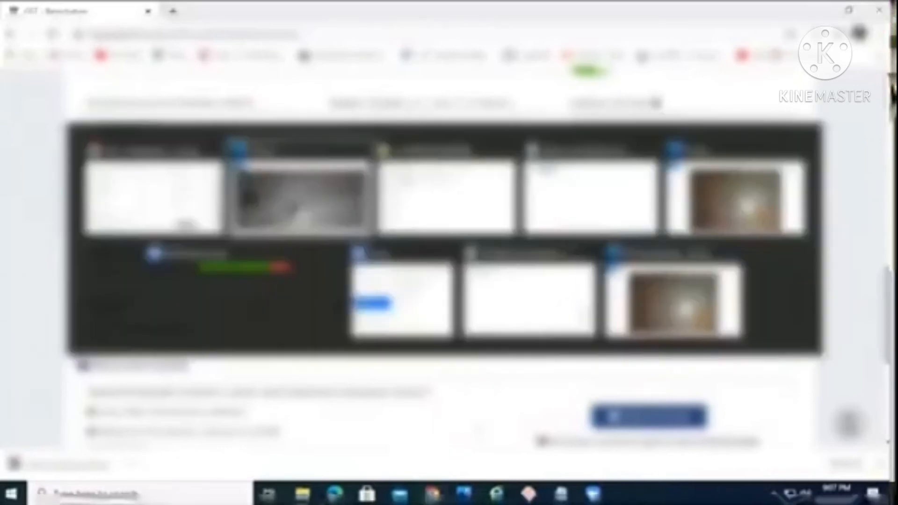
pyautogui.hotkey('alt', 'Tab')
pyautogui.hotkey('alt', 'Tab')
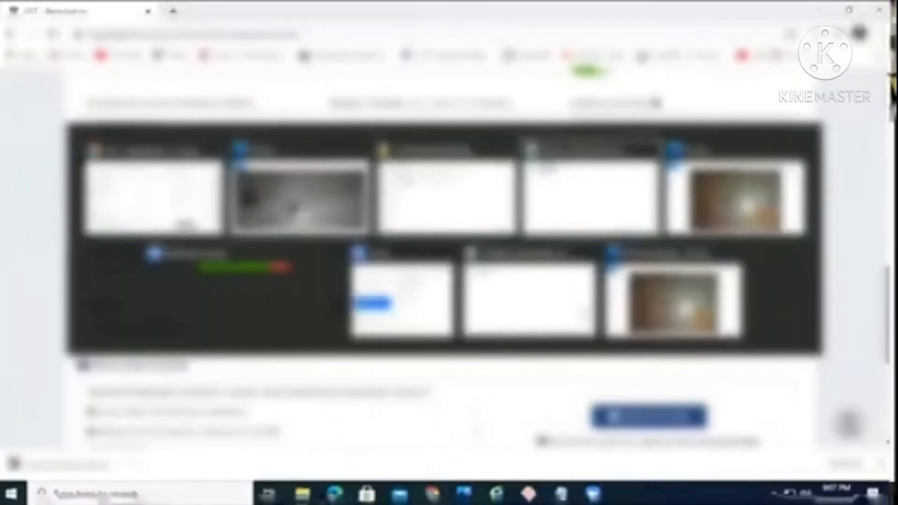
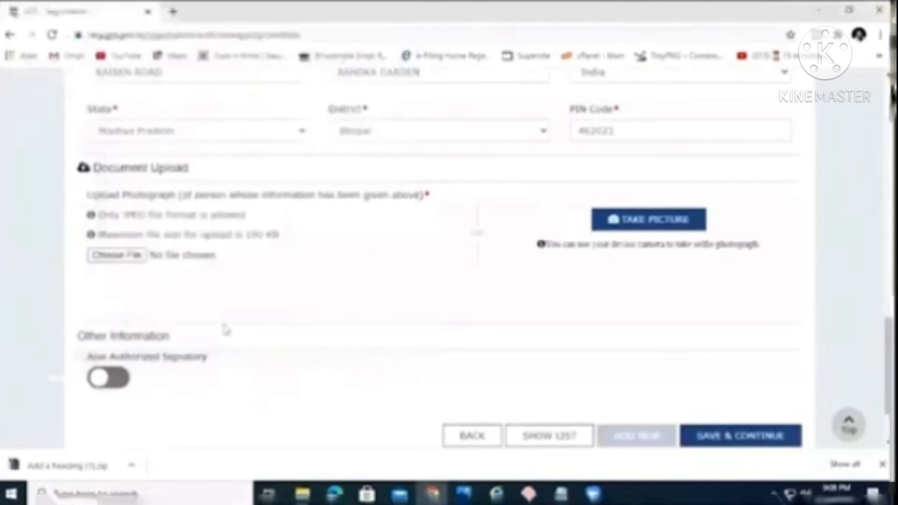
# - Scroll down the Promoter/Partners form past the uploaded proprietor photograph
pyautogui.scroll(-2, 224, 327)
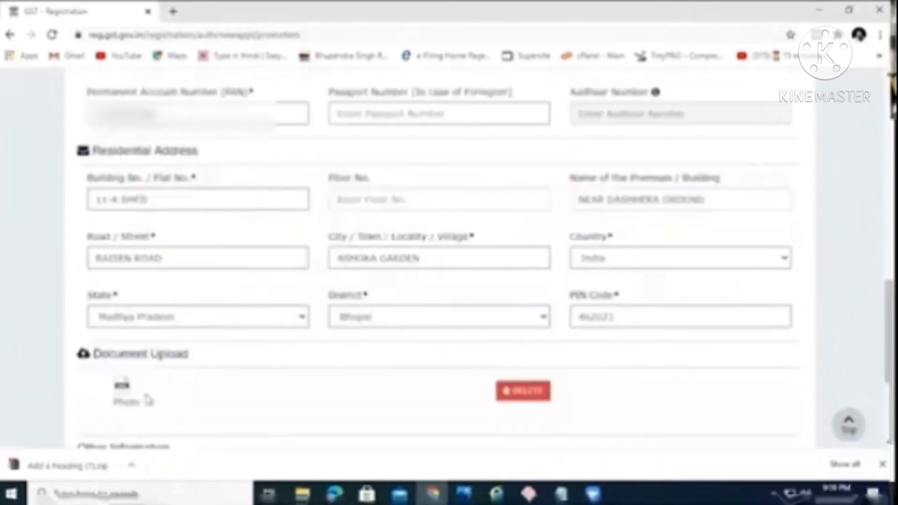
# - Keep 'Also Authorized Signatory' switched on for the proprietor and save the Promoter/Partners details
pyautogui.scroll(-3, 155, 392)
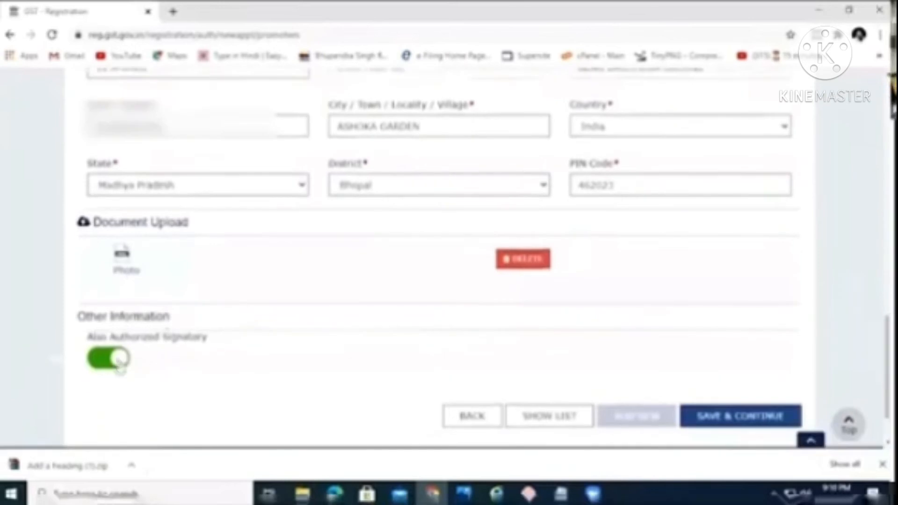
pyautogui.click(119, 359)
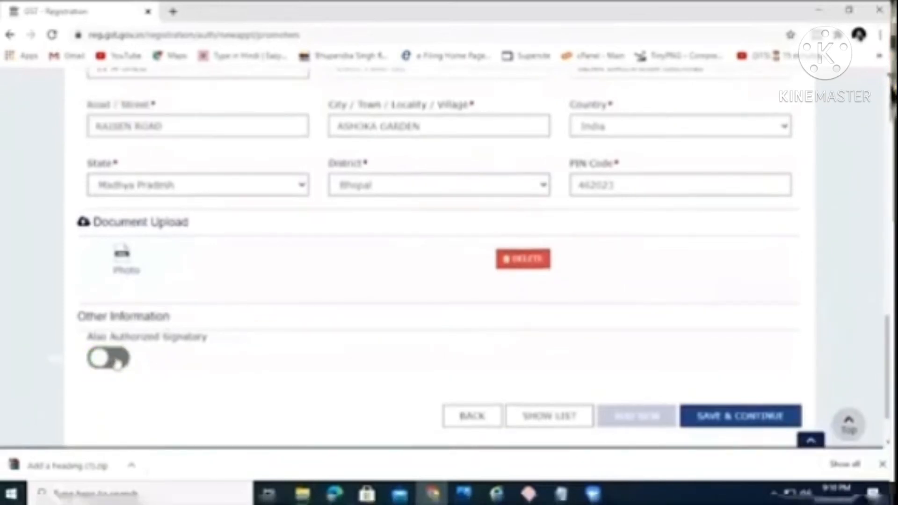
pyautogui.click(119, 359)
pyautogui.click(717, 417)
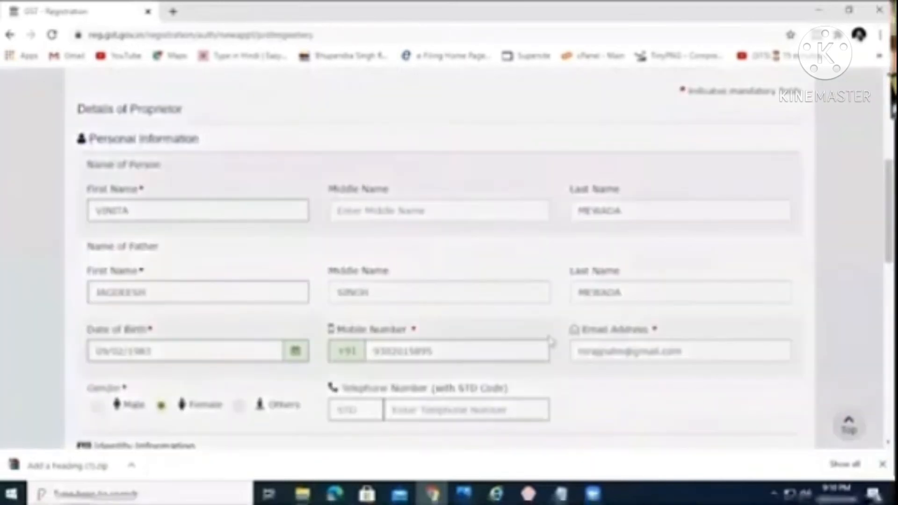
pyautogui.scroll(-3, 401, 270)
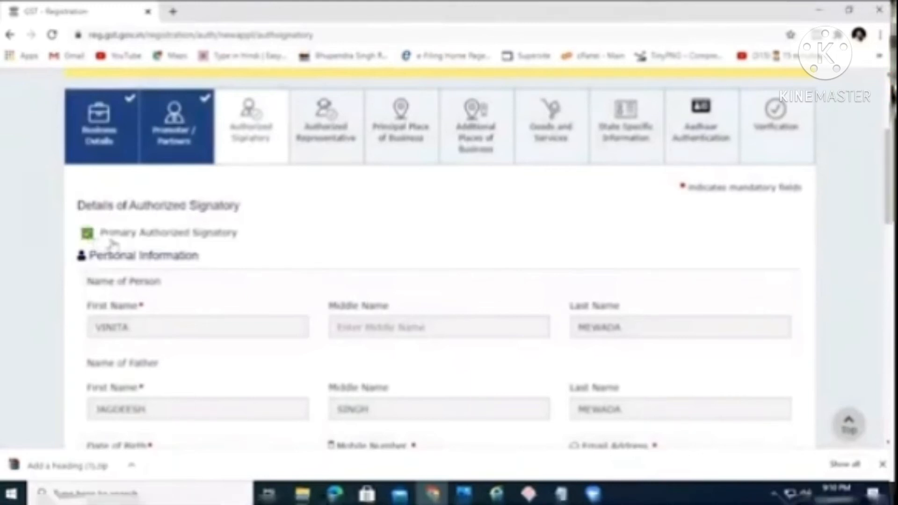
# - Save the prefilled Authorized Signatory details
pyautogui.scroll(-15, 232, 253)
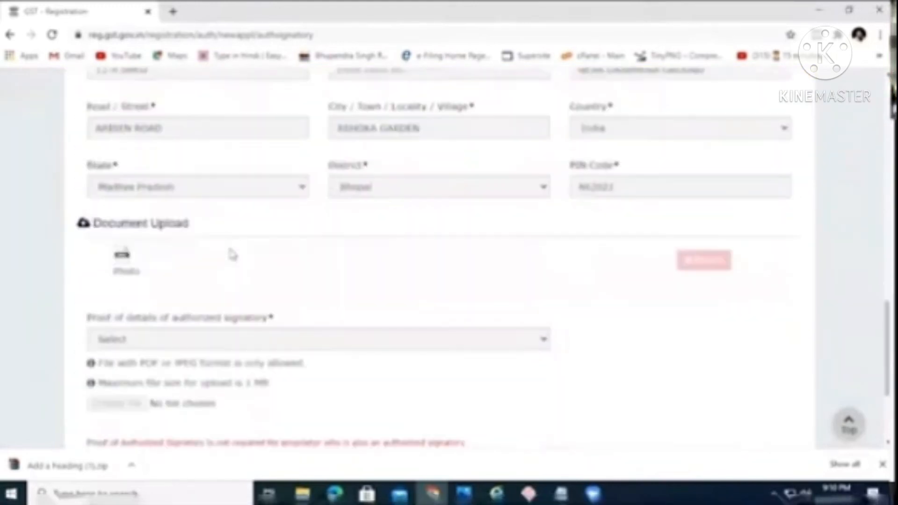
pyautogui.click(781, 413)
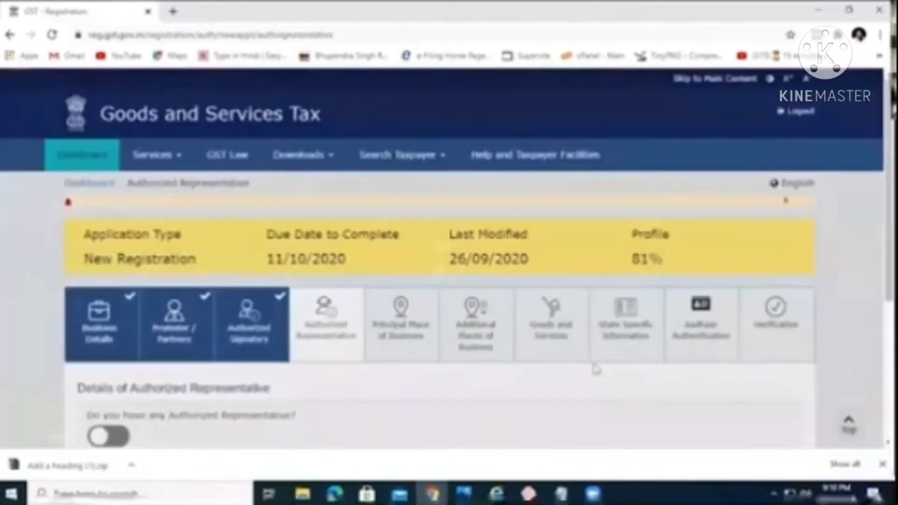
pyautogui.scroll(-3, 388, 278)
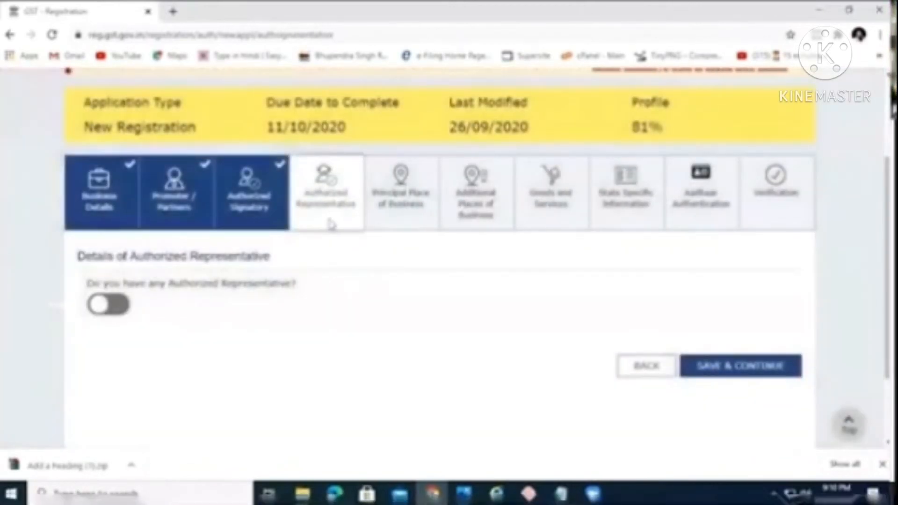
# - Declare no authorized representative and save to reach Principal Place of Business
pyautogui.click(123, 306)
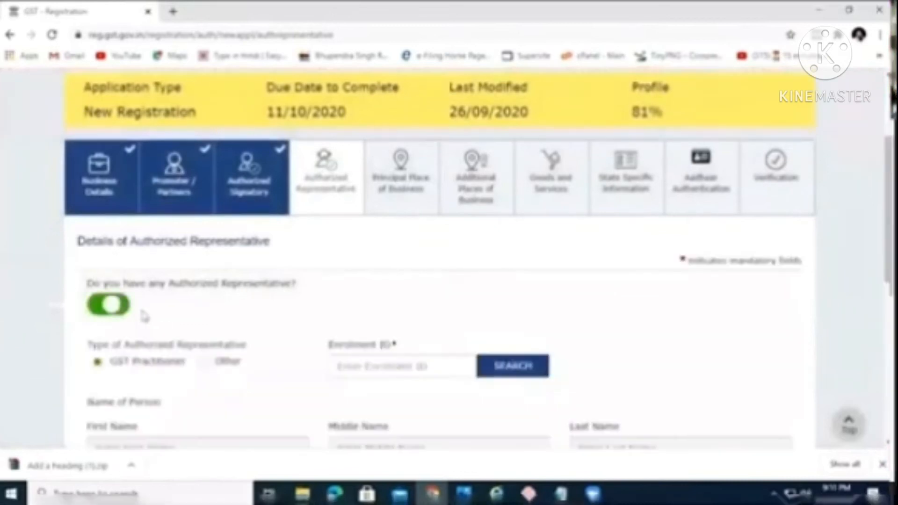
pyautogui.scroll(-4, 257, 329)
pyautogui.scroll(3, 256, 330)
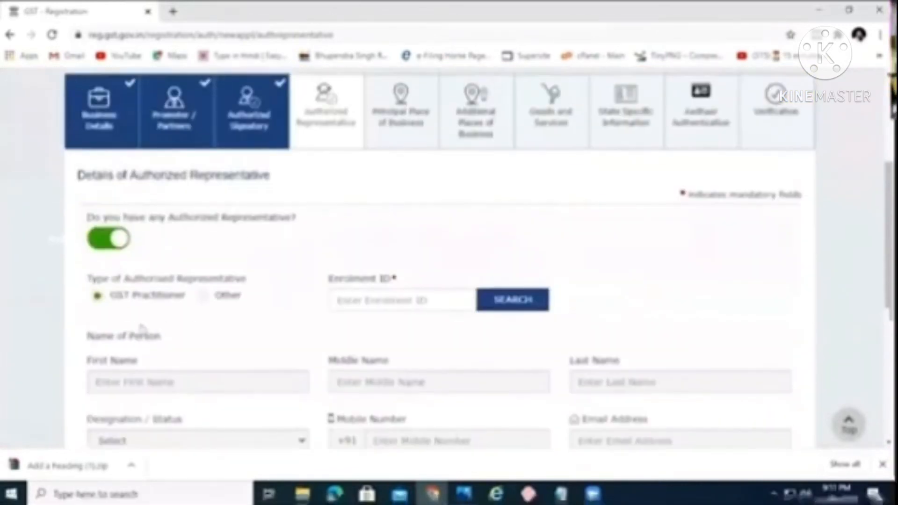
pyautogui.click(95, 242)
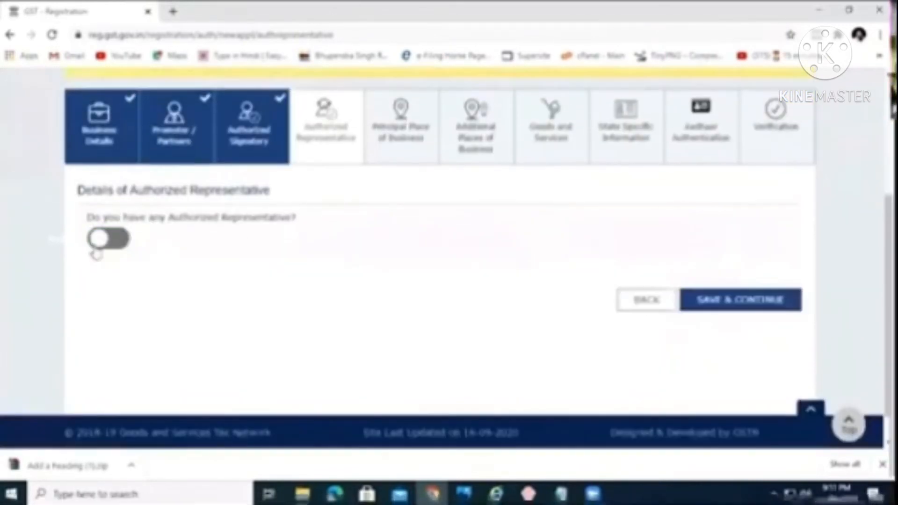
pyautogui.click(737, 300)
pyautogui.scroll(-3, 394, 216)
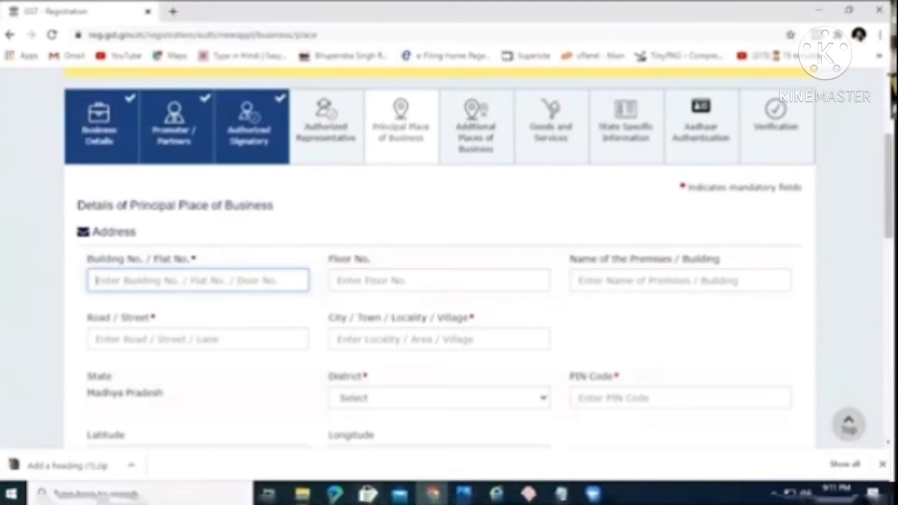
# - Open Registration_Certificate (22).pdf and select its business address line to copy
pyautogui.hotkey('alt', 'Tab')
pyautogui.click(192, 144)
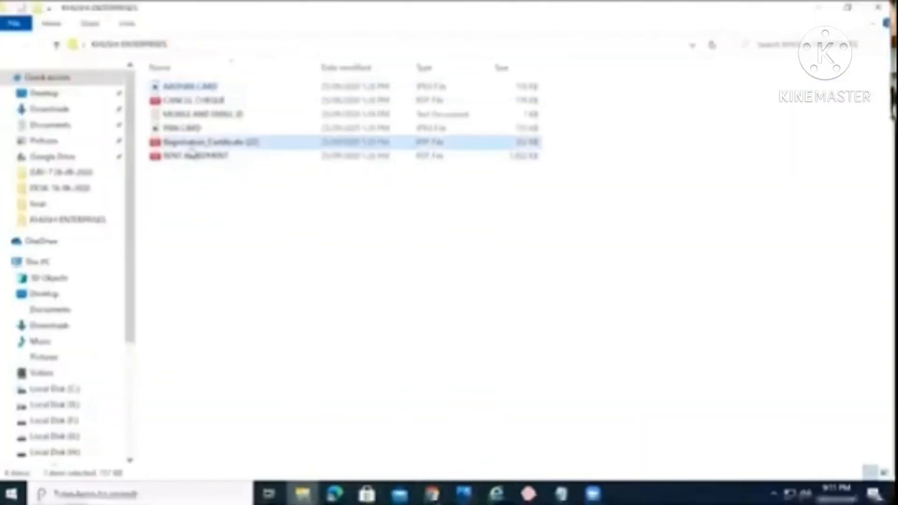
pyautogui.doubleClick(197, 147)
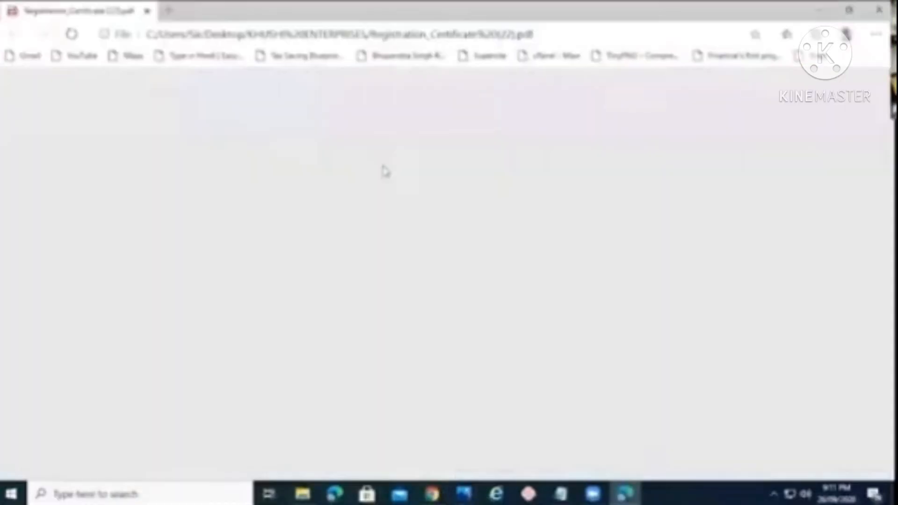
pyautogui.scroll(-1, 359, 465)
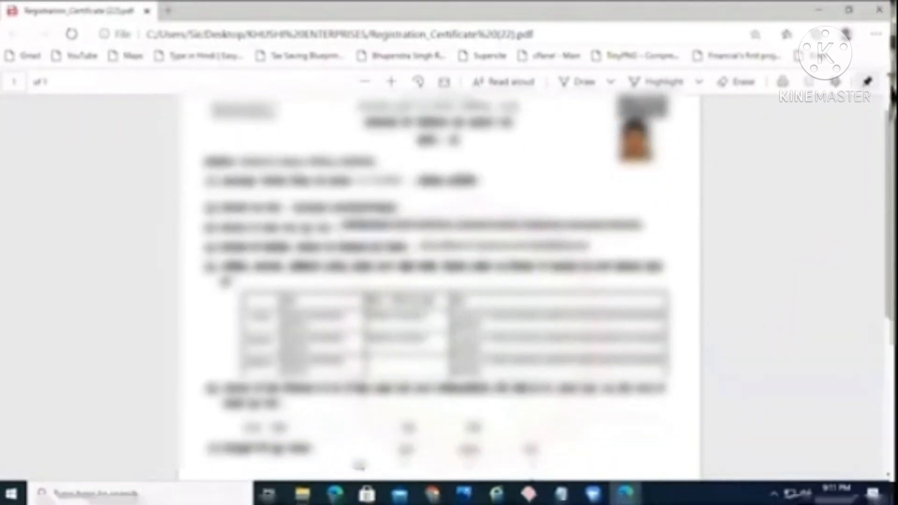
pyautogui.click(818, 10)
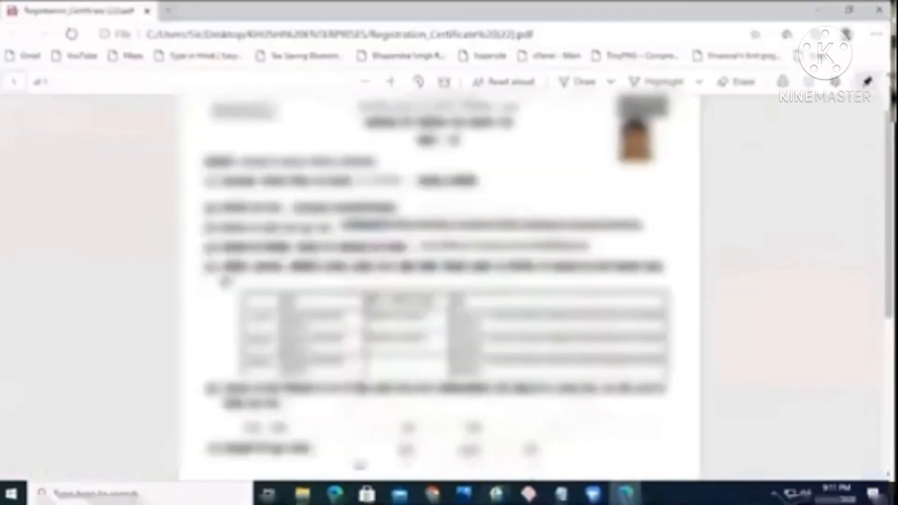
pyautogui.click(433, 494)
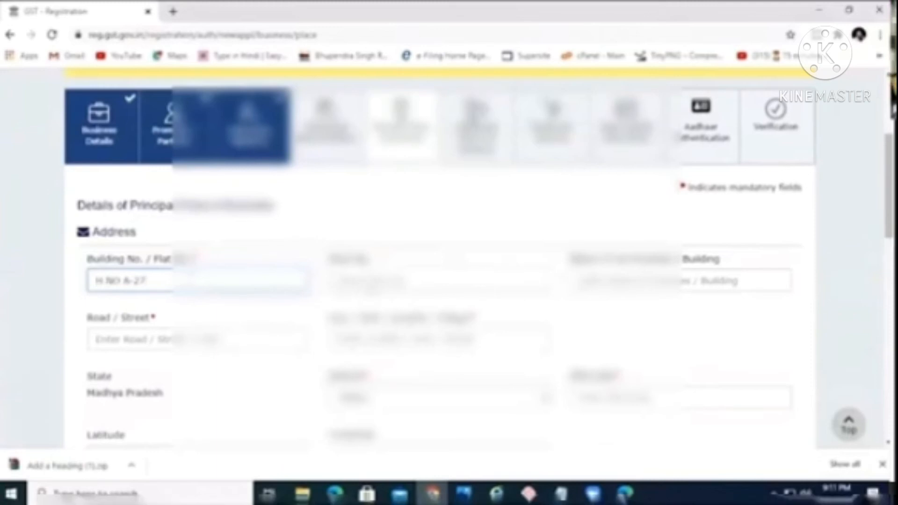
pyautogui.hotkey('alt', 'Tab')
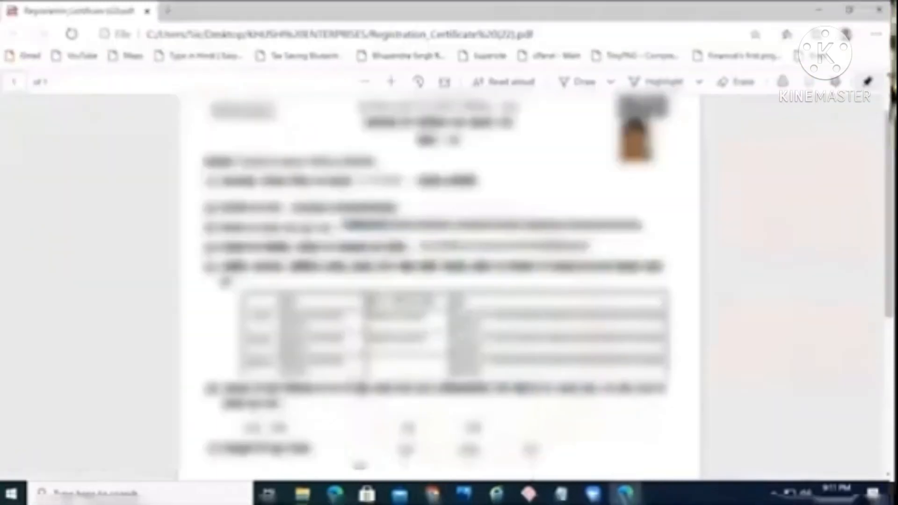
pyautogui.moveTo(392, 225); pyautogui.dragTo(582, 225)
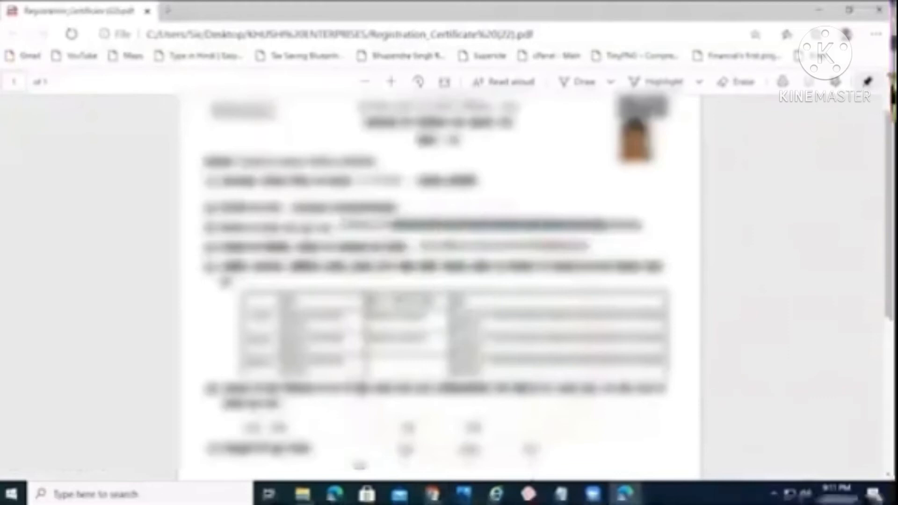
pyautogui.hotkey('alt', 'Tab')
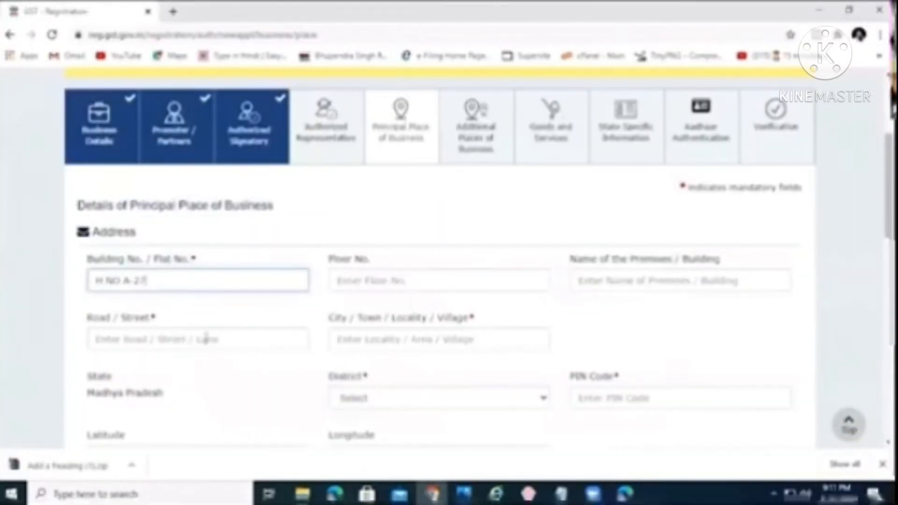
# - Split the pasted certificate address into the City / Town / Locality and Road / Street fields
pyautogui.click(356, 341)
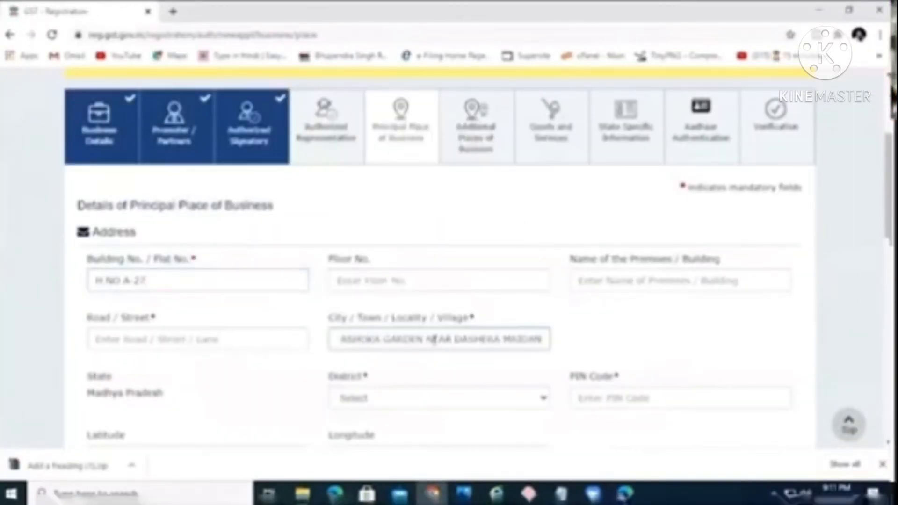
pyautogui.moveTo(428, 340); pyautogui.dragTo(480, 340)
pyautogui.press('BackSpace')
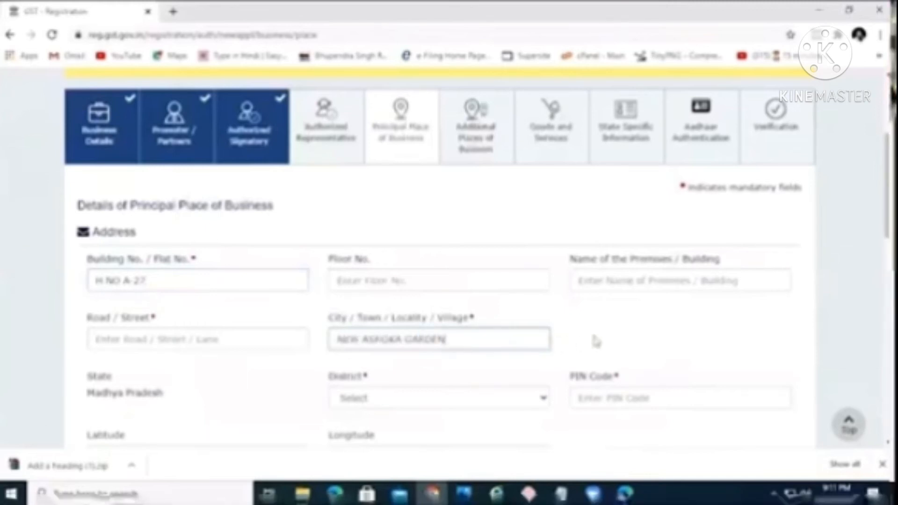
pyautogui.click(228, 338)
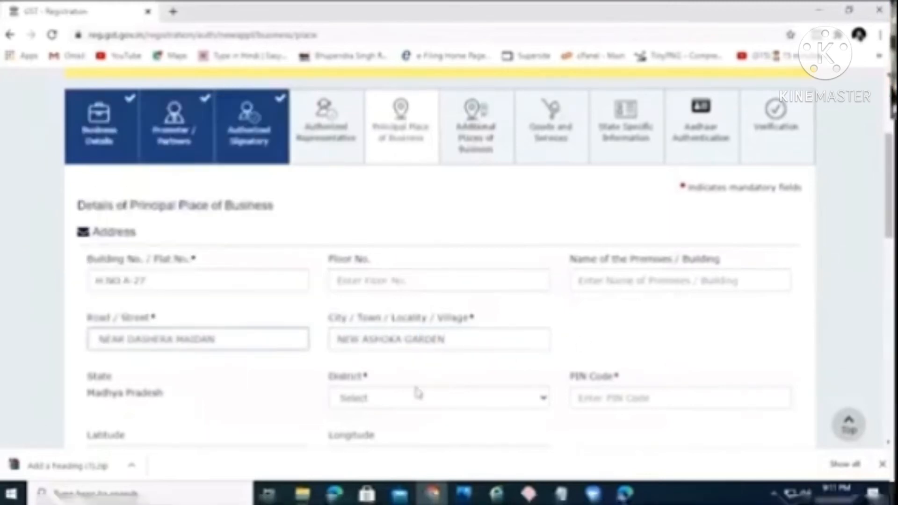
# - Choose the business district and enter PIN code 462023
pyautogui.click(406, 401)
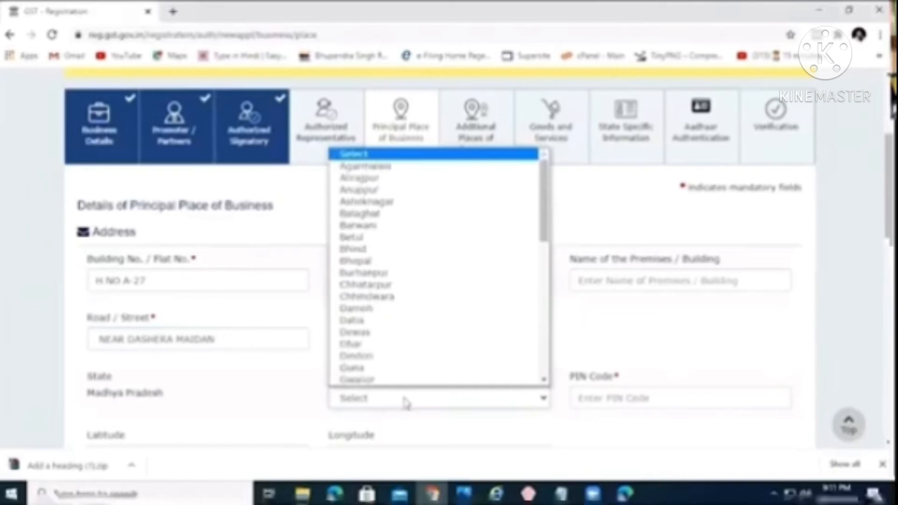
pyautogui.press('Down')
pyautogui.press('Down')
pyautogui.press('Down')
pyautogui.press('Down')
pyautogui.press('Down')
pyautogui.press('Down')
pyautogui.press('Down')
pyautogui.press('Down')
pyautogui.press('Down')
pyautogui.press('Return')
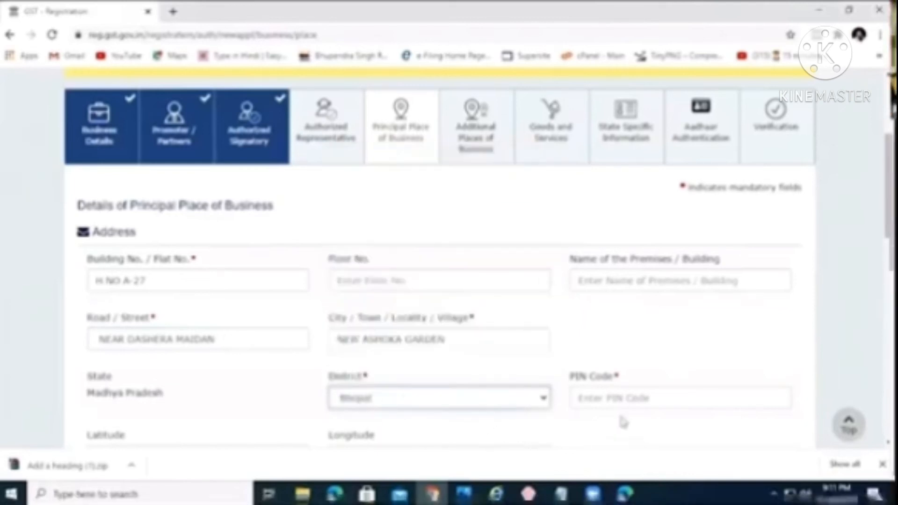
pyautogui.click(626, 398)
pyautogui.write('462023')
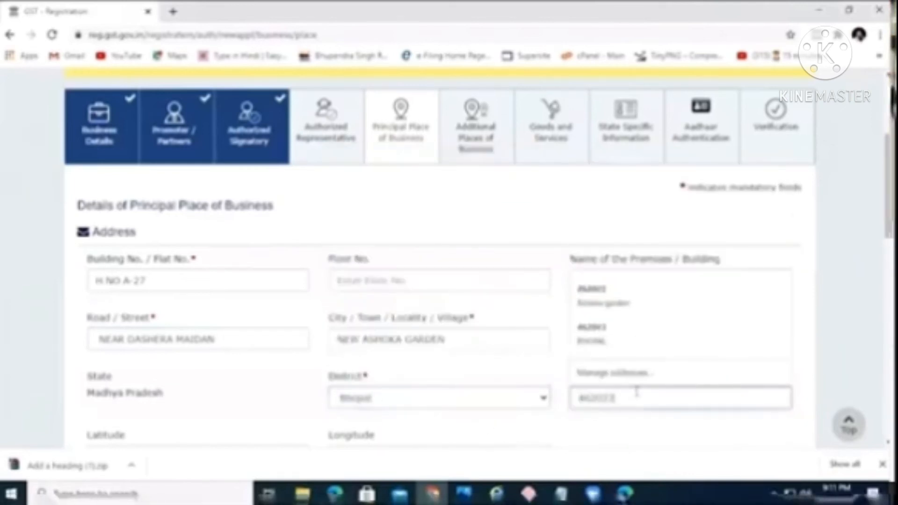
pyautogui.click(599, 439)
pyautogui.scroll(-6, 521, 349)
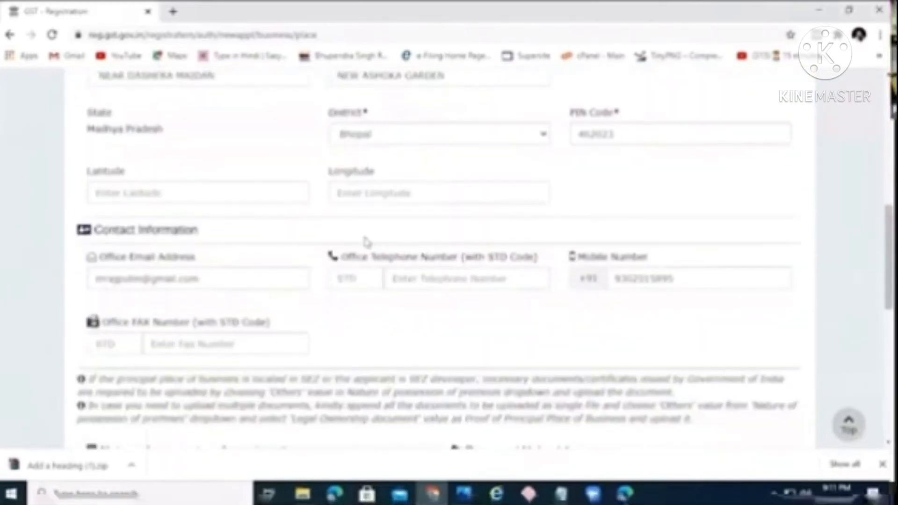
pyautogui.scroll(-2, 125, 263)
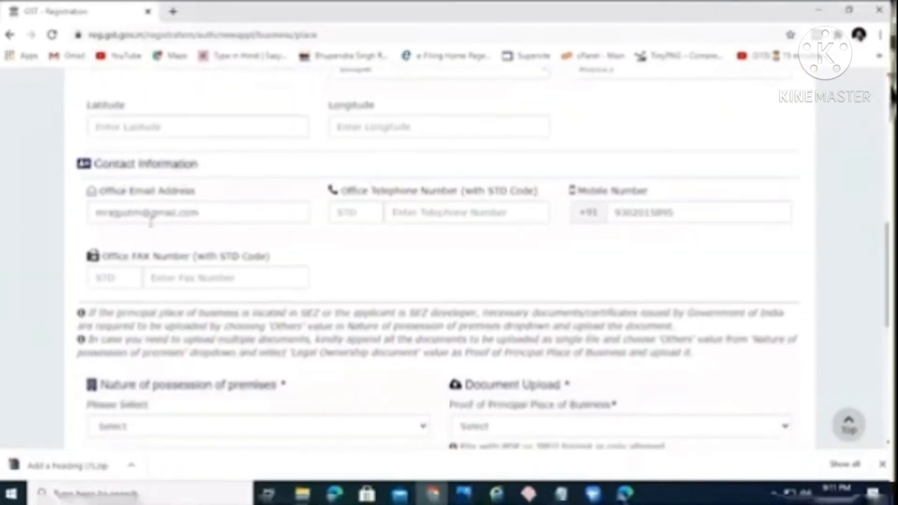
pyautogui.scroll(-2, 364, 260)
pyautogui.scroll(-4, 364, 260)
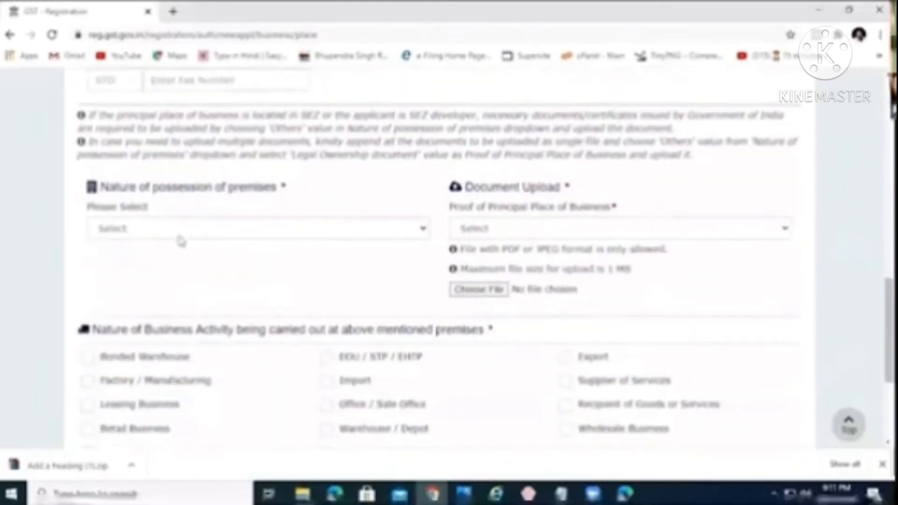
# - Set nature of possession to Rented with Rent / Lease agreement as proof
pyautogui.click(213, 234)
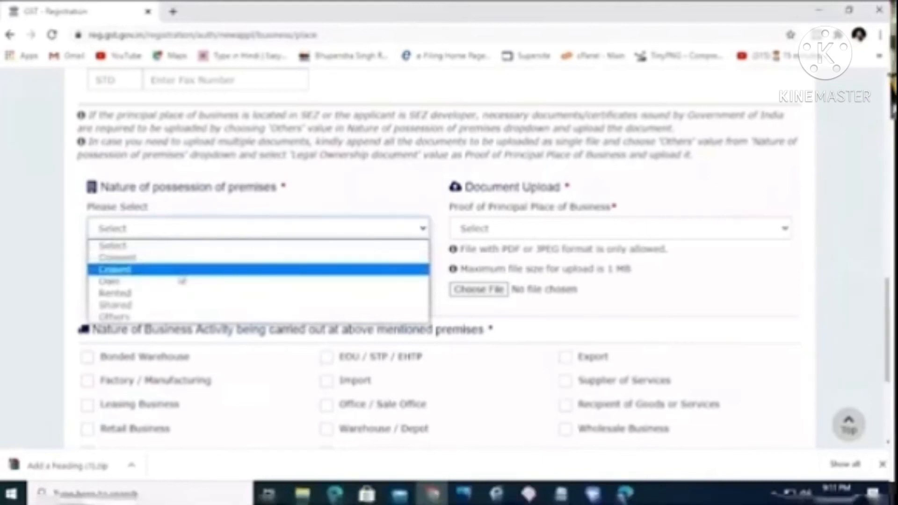
pyautogui.click(166, 294)
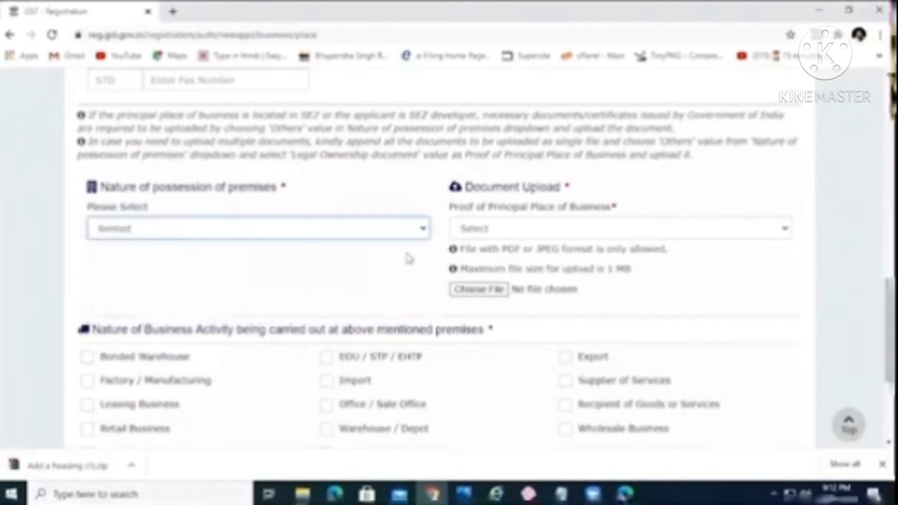
pyautogui.click(538, 229)
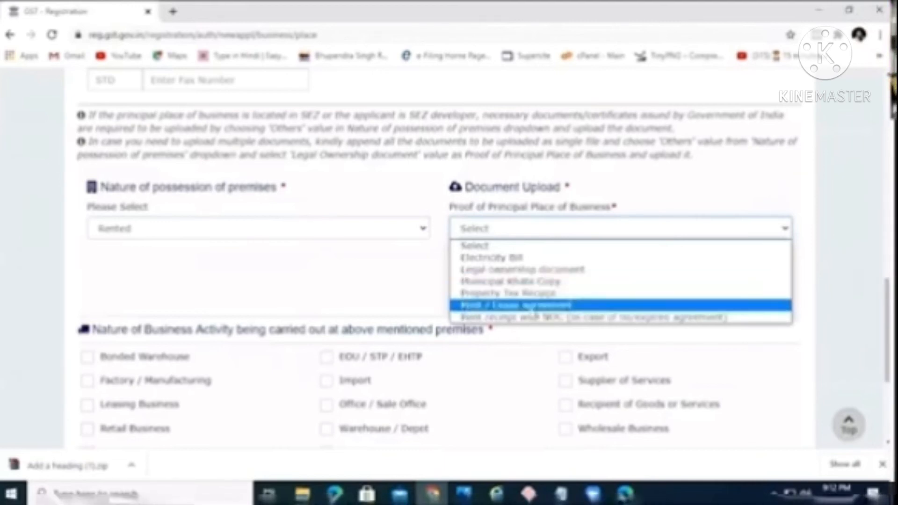
pyautogui.click(531, 307)
# - Upload RENT AGREEMENT from the Desktop as the proof document
pyautogui.click(478, 289)
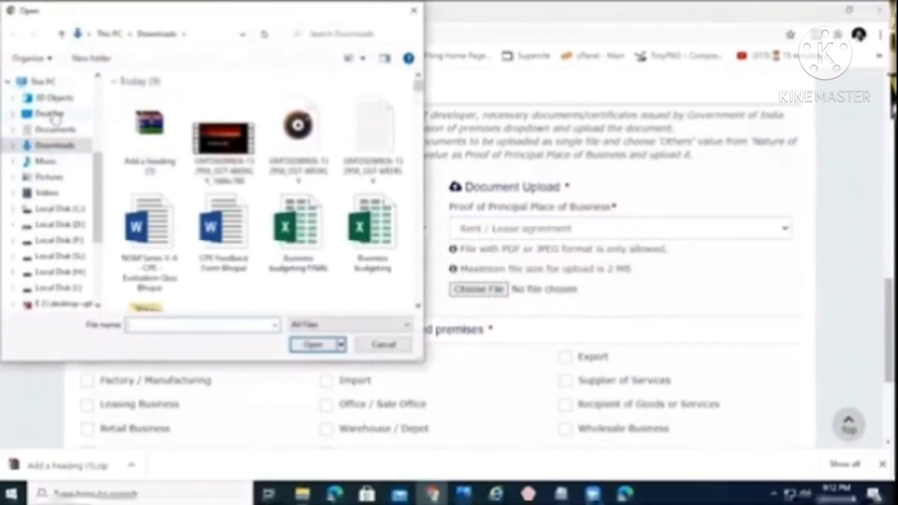
pyautogui.click(48, 114)
pyautogui.doubleClick(193, 201)
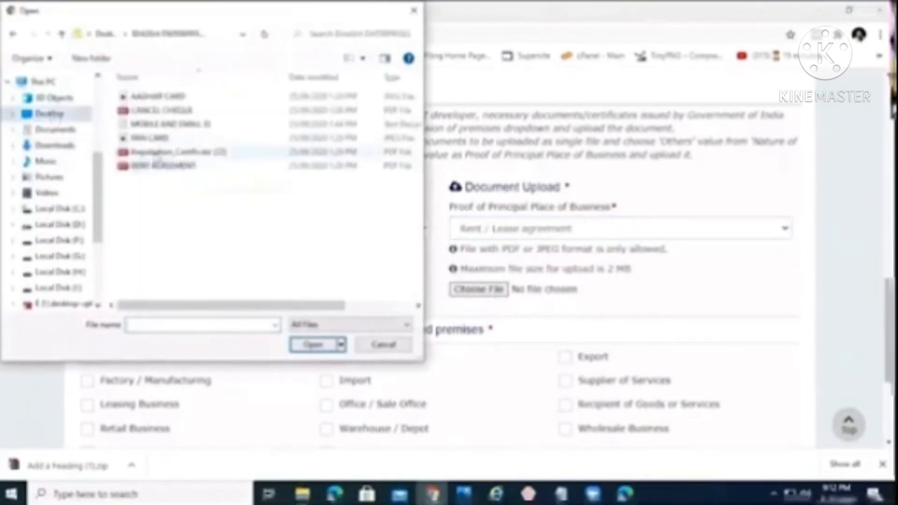
pyautogui.click(164, 165)
pyautogui.click(308, 344)
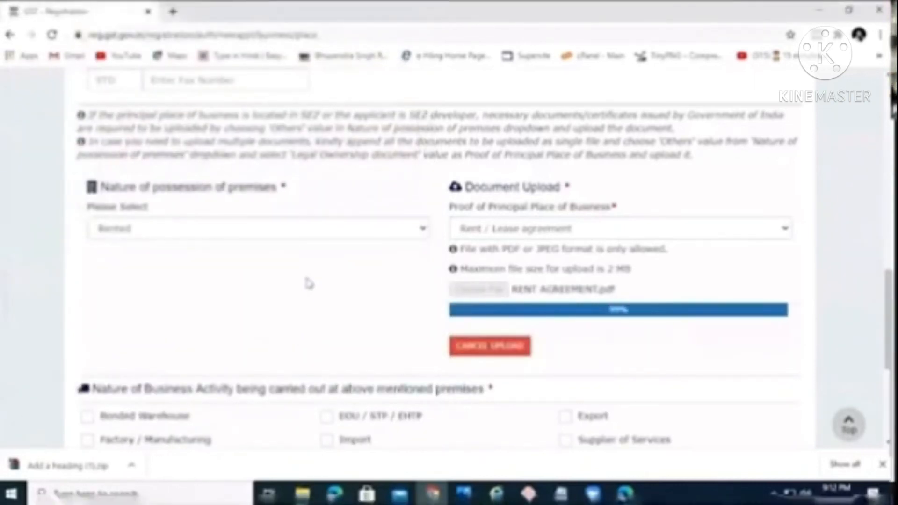
pyautogui.scroll(3, 602, 261)
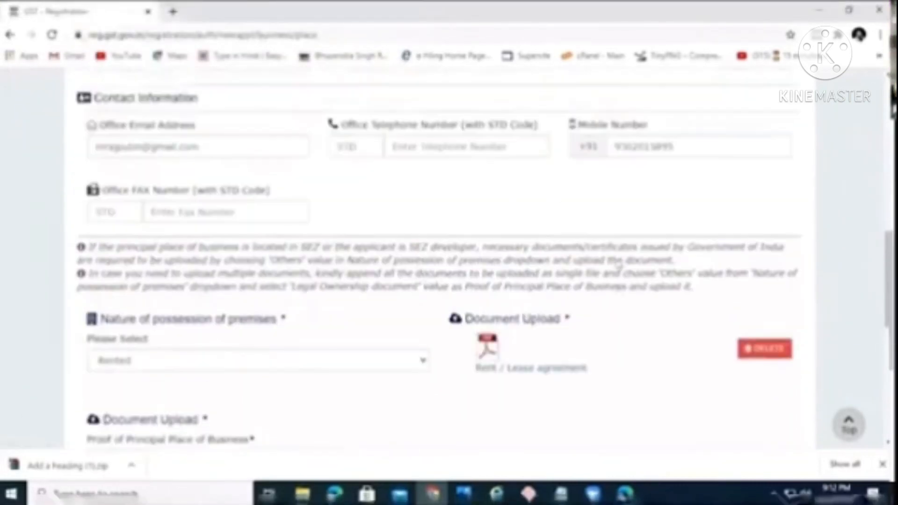
pyautogui.scroll(-3, 567, 335)
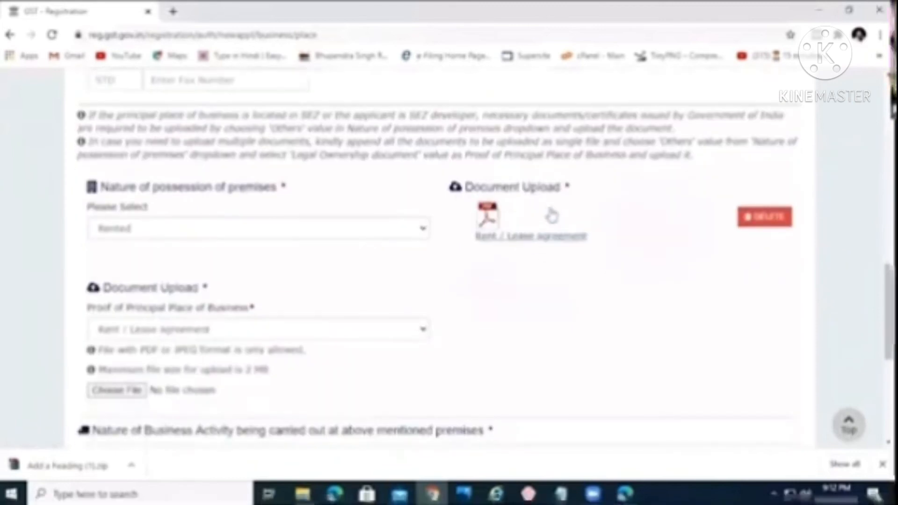
# - Tick Factory / Manufacturing and Retail Business, leave additional place of business off, and save
pyautogui.scroll(-2, 539, 203)
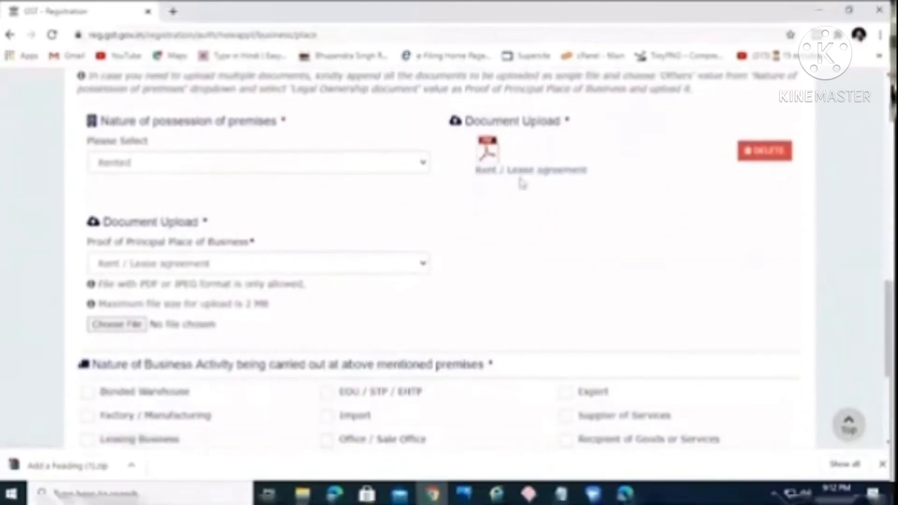
pyautogui.scroll(-5, 513, 161)
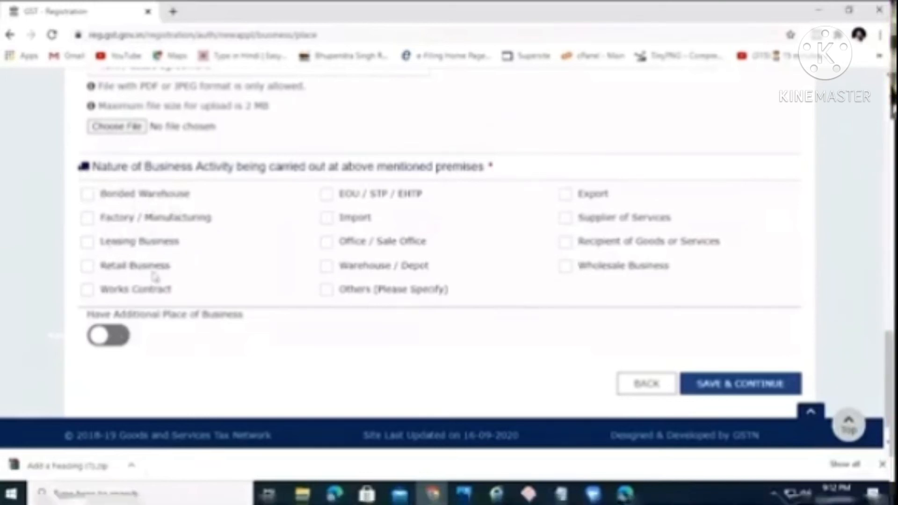
pyautogui.click(87, 218)
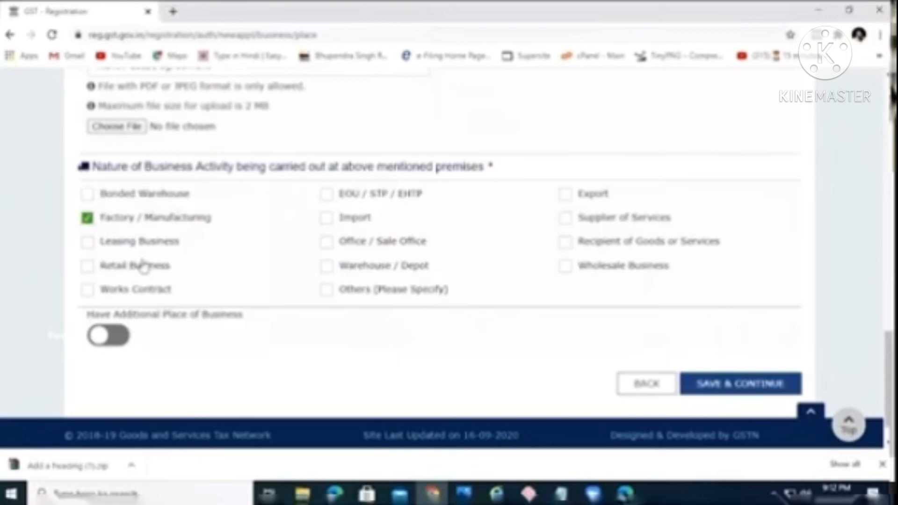
pyautogui.click(88, 267)
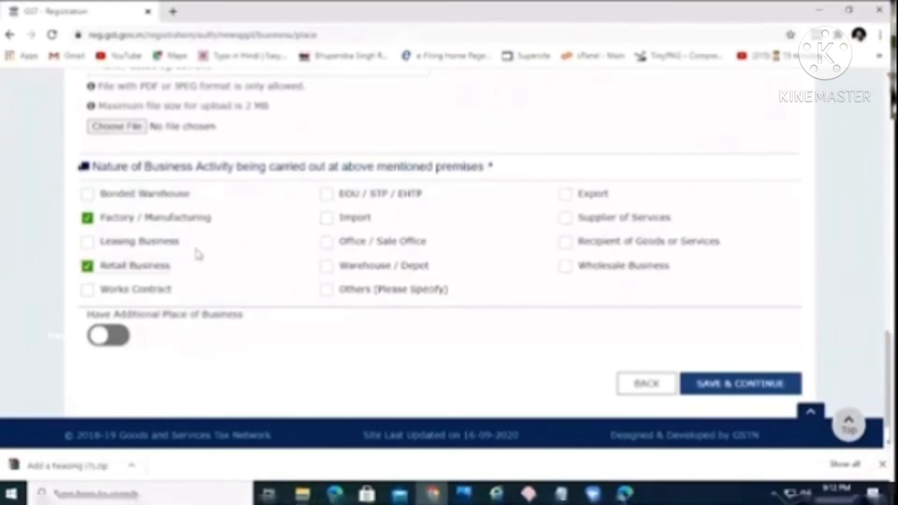
pyautogui.click(118, 335)
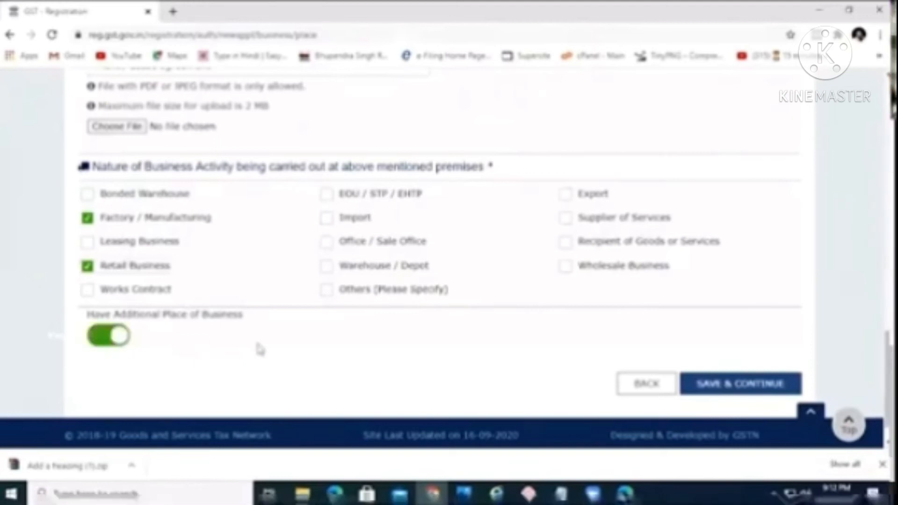
pyautogui.click(108, 335)
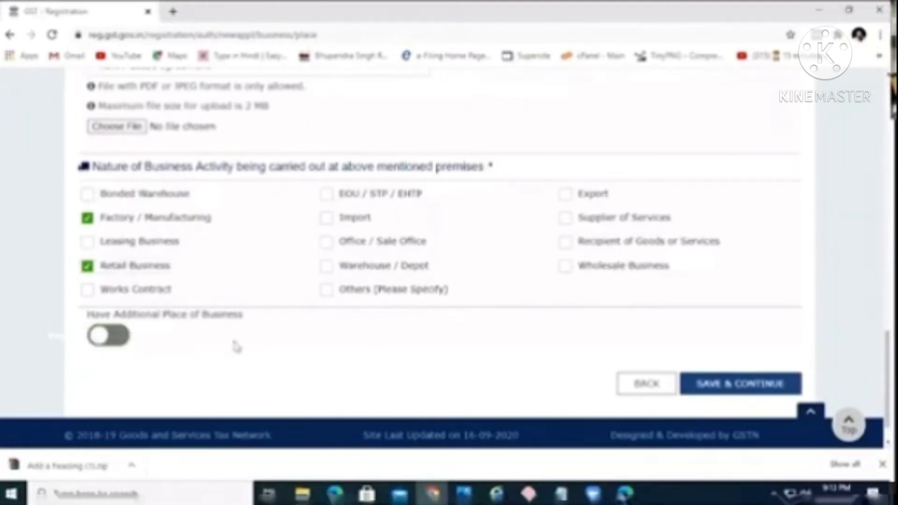
pyautogui.click(728, 385)
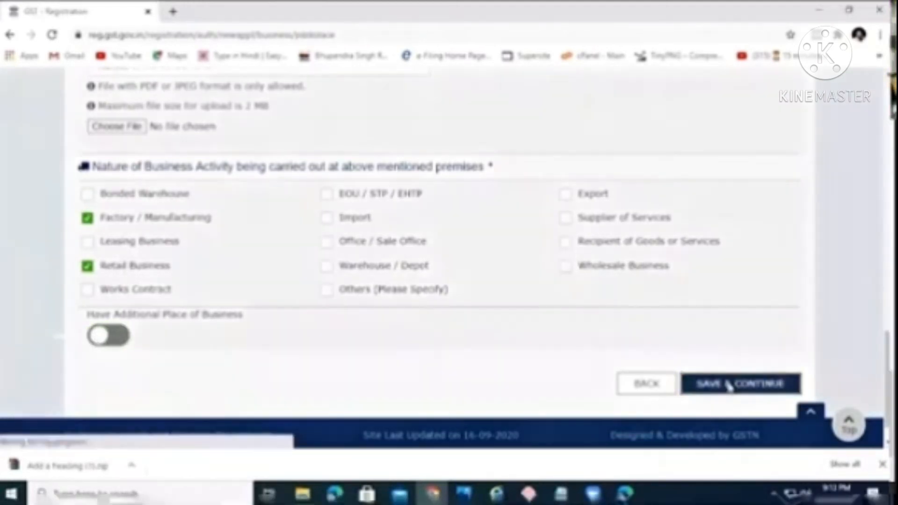
# - Continue past the empty Additional Places of Business tab to Goods and Services
pyautogui.scroll(-3, 556, 257)
pyautogui.click(426, 155)
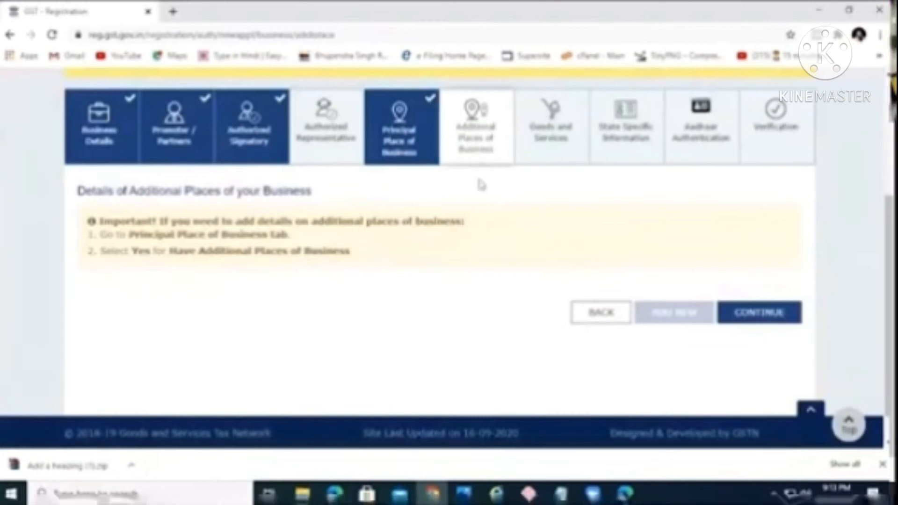
pyautogui.click(752, 312)
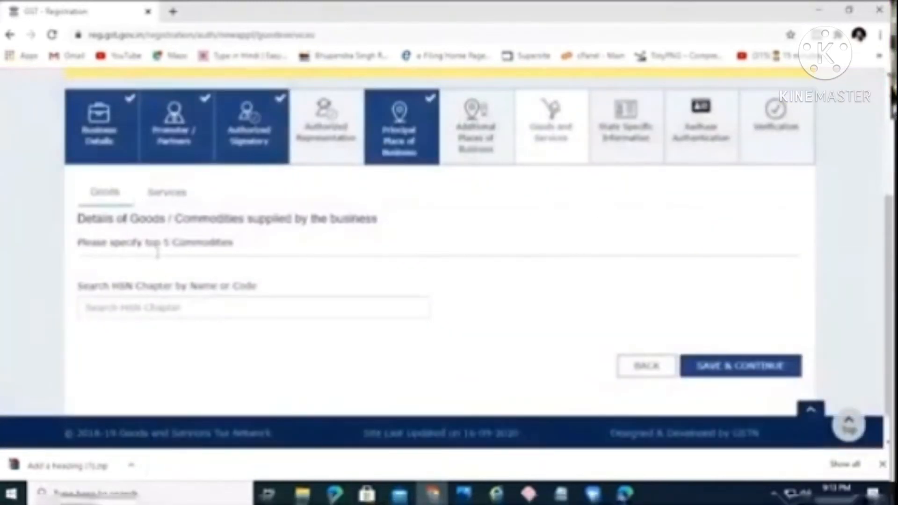
# - Search the goods HSN list for 'MOBI' and add HSN 8705 special purpose vehicles
pyautogui.click(167, 192)
pyautogui.click(117, 197)
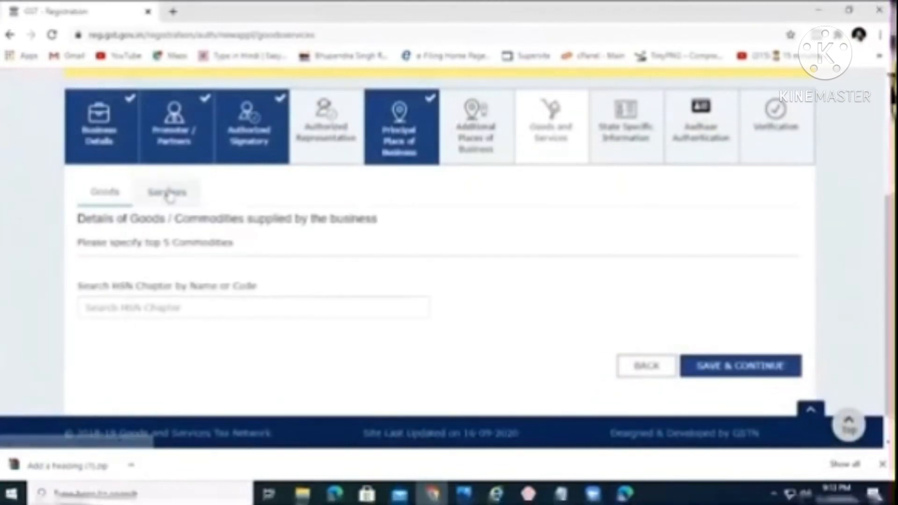
pyautogui.click(145, 197)
pyautogui.click(117, 198)
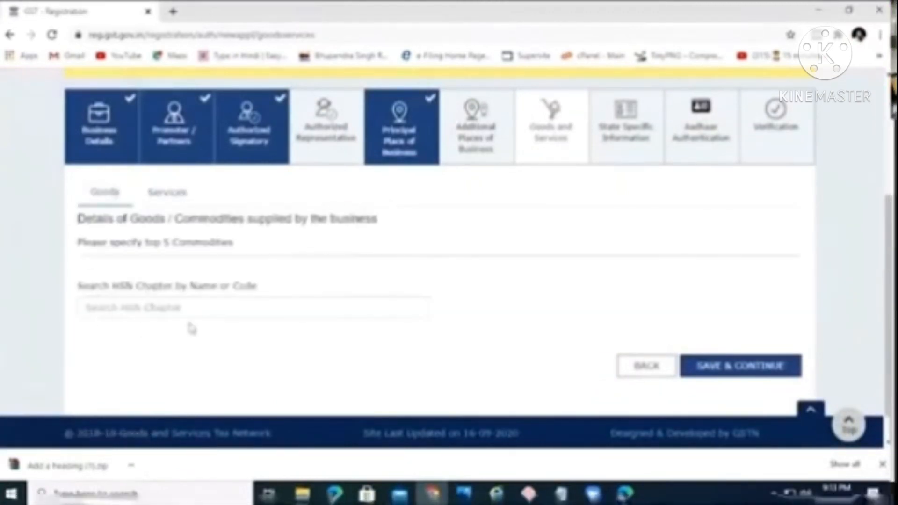
pyautogui.click(176, 308)
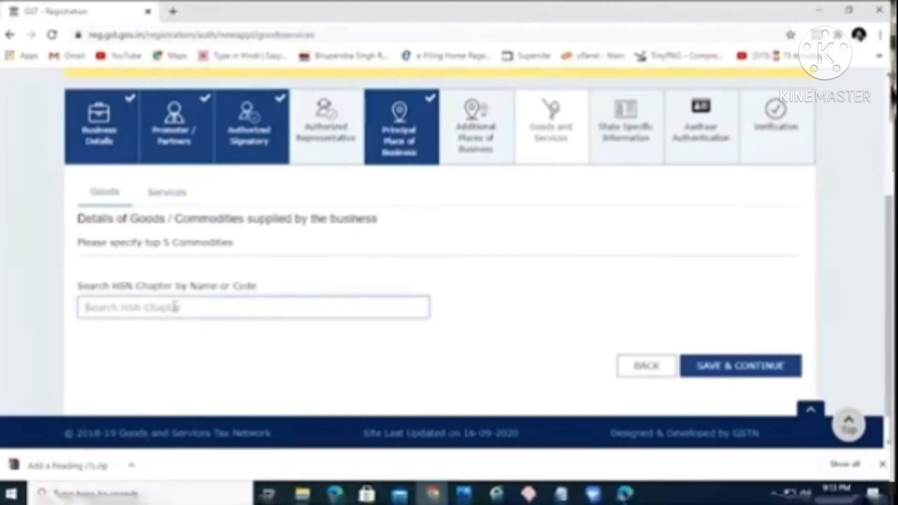
pyautogui.write('ELECE')
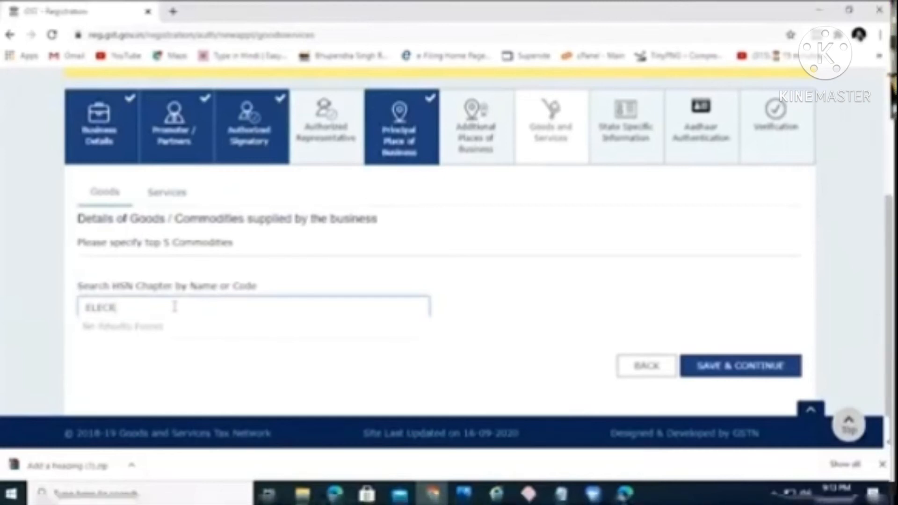
pyautogui.press('BackSpace')
pyautogui.press('BackSpace')
pyautogui.press('BackSpace')
pyautogui.press('BackSpace')
pyautogui.press('BackSpace')
pyautogui.write('MOBILE')
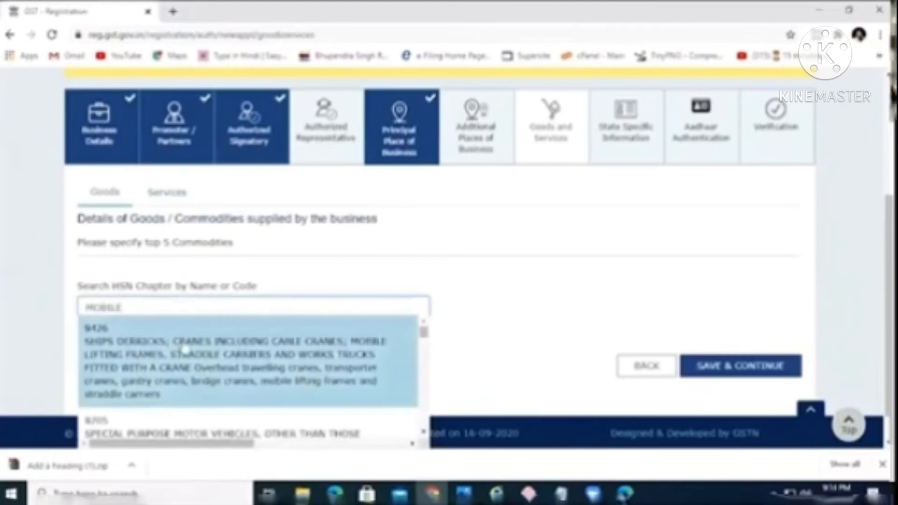
pyautogui.scroll(-2, 209, 352)
pyautogui.click(206, 341)
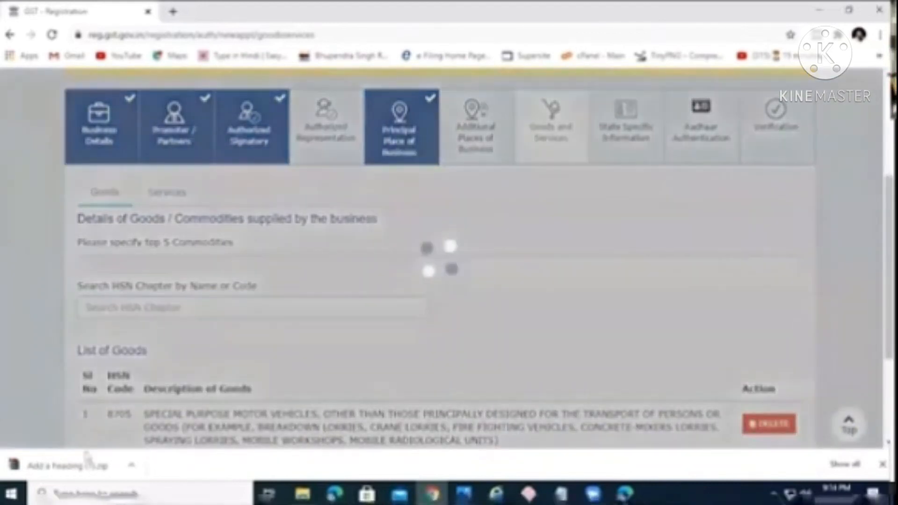
# - Add HSN 8426 cranes to the goods list and save it
pyautogui.scroll(-1, 190, 267)
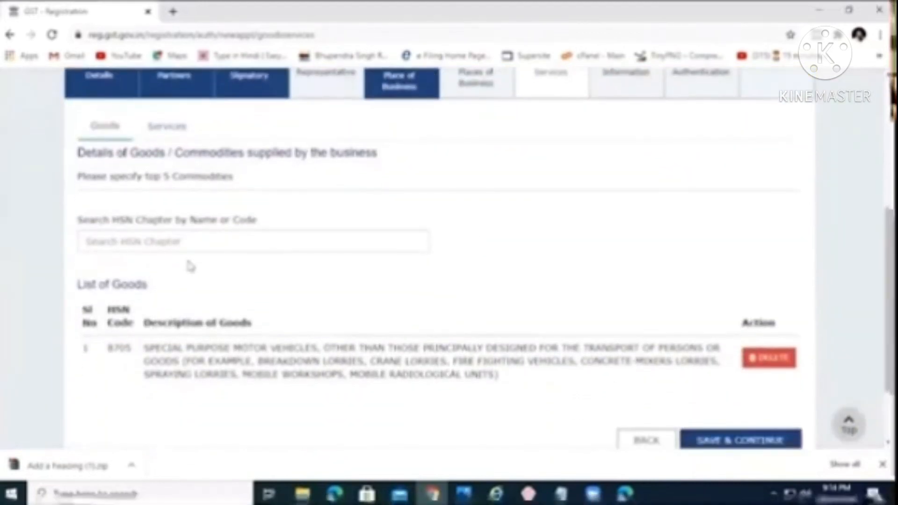
pyautogui.click(200, 239)
pyautogui.write('MOBILE')
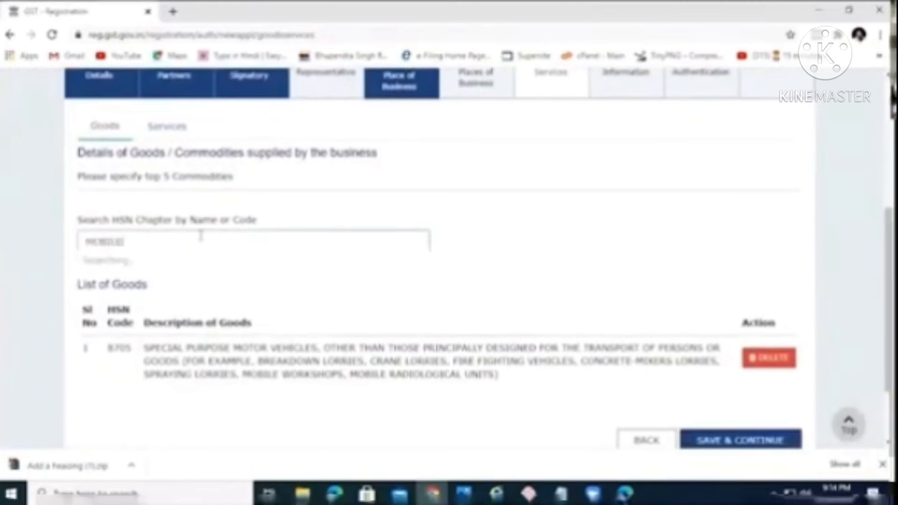
pyautogui.click(177, 301)
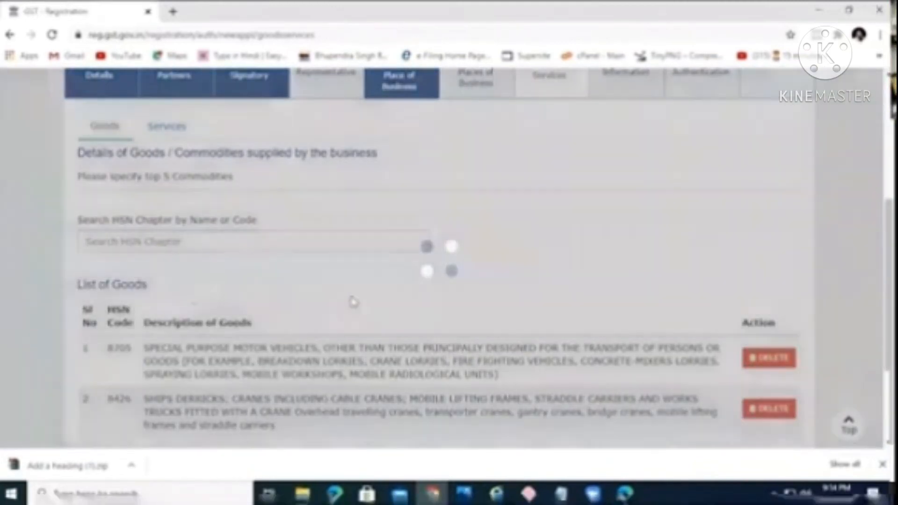
pyautogui.scroll(-1, 379, 297)
pyautogui.scroll(-1, 378, 297)
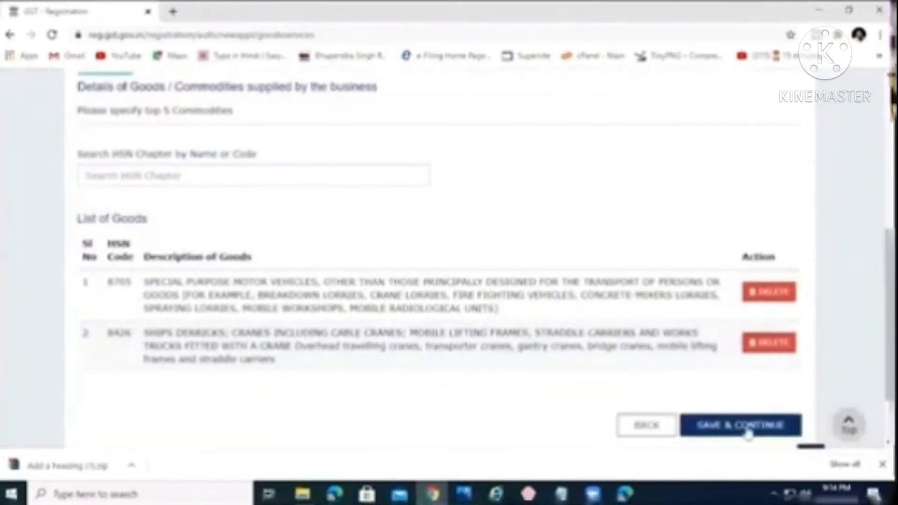
pyautogui.click(736, 427)
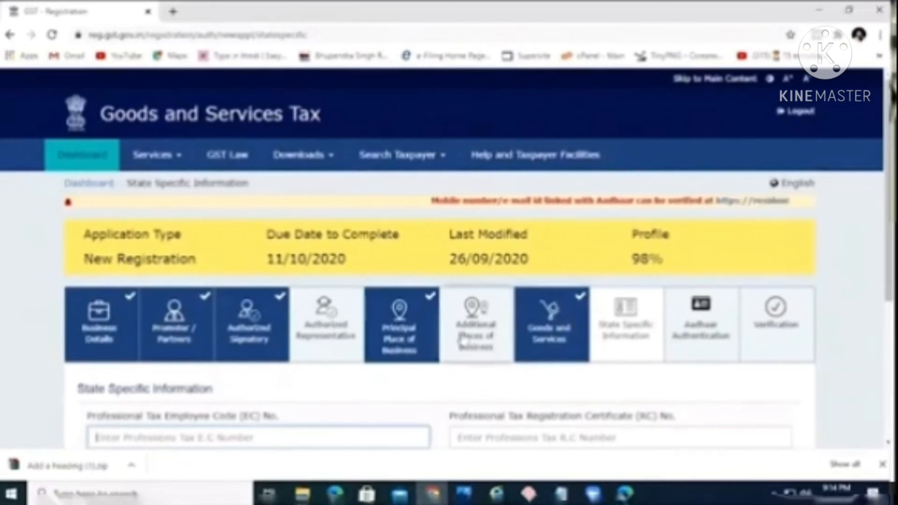
# - Scroll through the State Specific Information page to review the Professional Tax and Excise fields
pyautogui.scroll(-1, 461, 340)
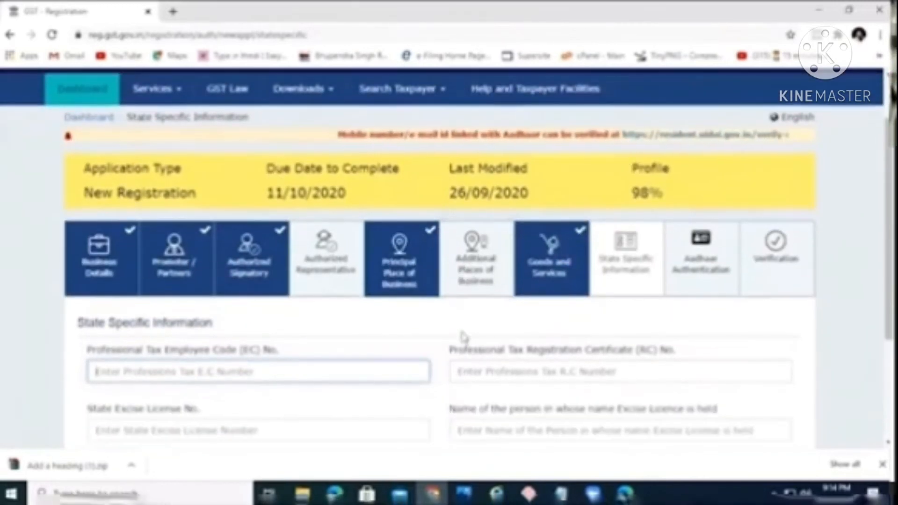
pyautogui.scroll(-1, 462, 335)
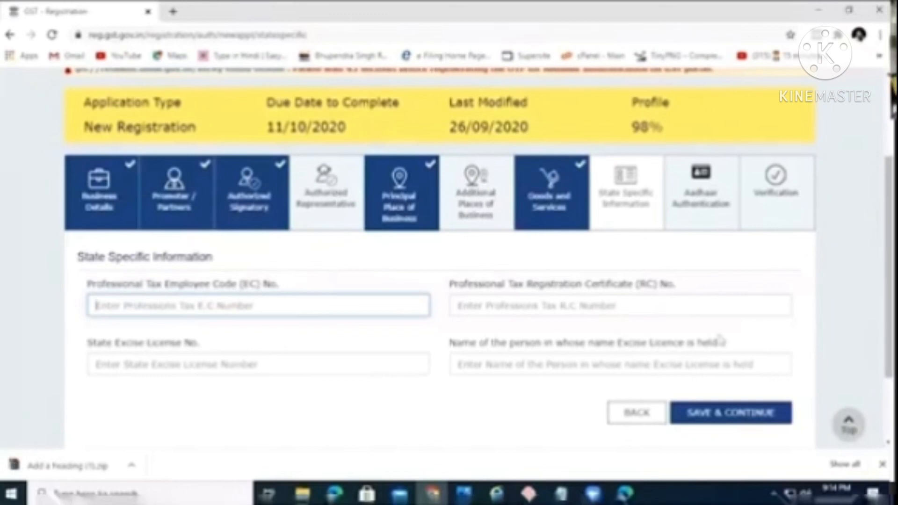
# - Skip the state-specific details, keep promoter Aadhaar authentication at Yes, and accept the warning
pyautogui.click(730, 412)
pyautogui.scroll(-4, 147, 294)
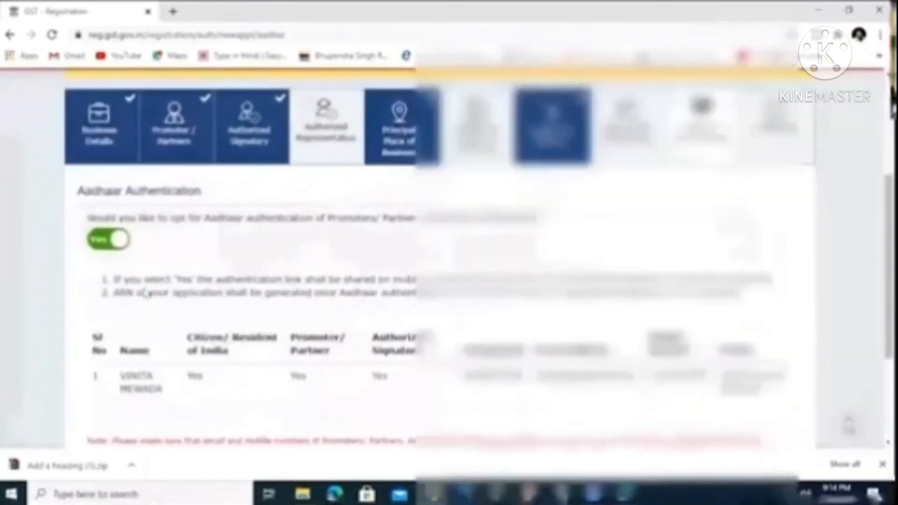
pyautogui.scroll(-2, 217, 263)
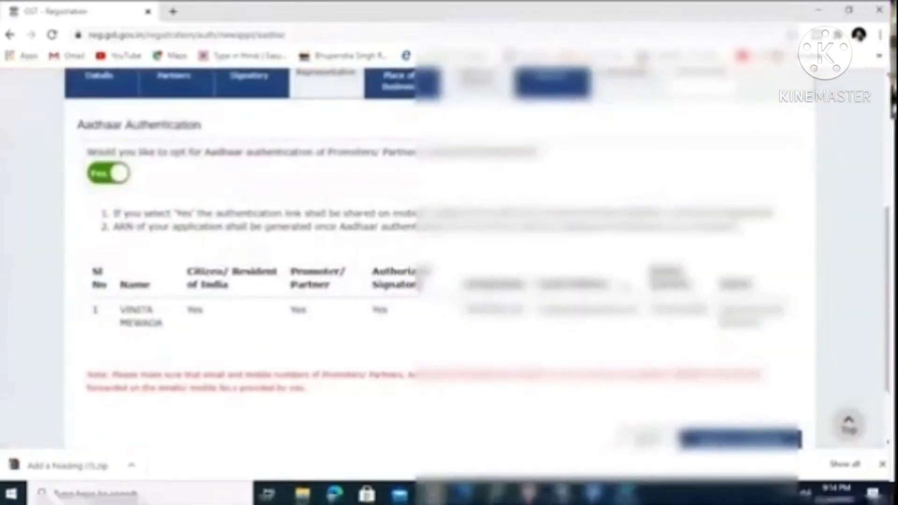
pyautogui.scroll(-1, 134, 209)
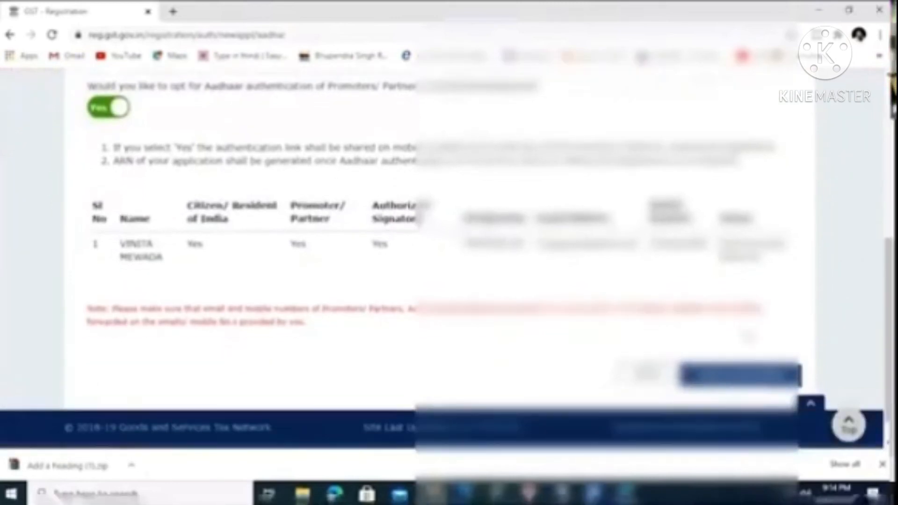
pyautogui.scroll(1, 134, 208)
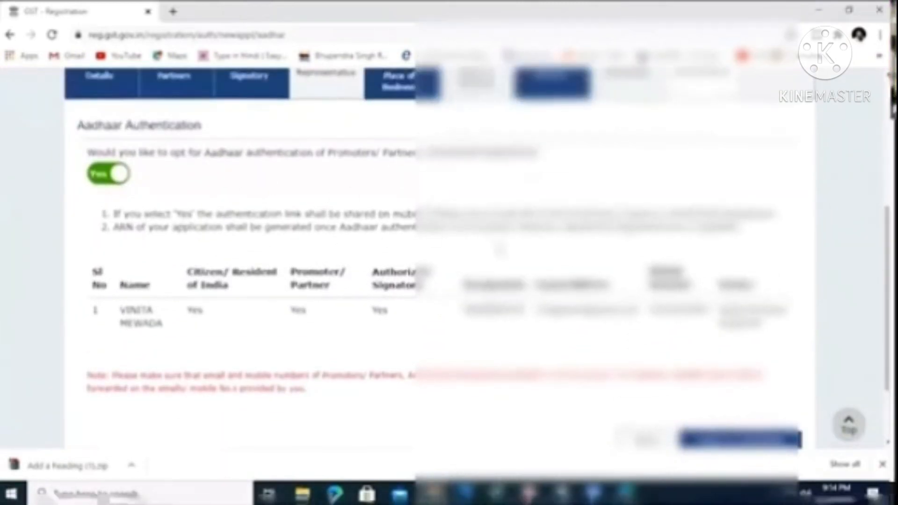
pyautogui.scroll(3, 500, 250)
pyautogui.scroll(-2, 500, 252)
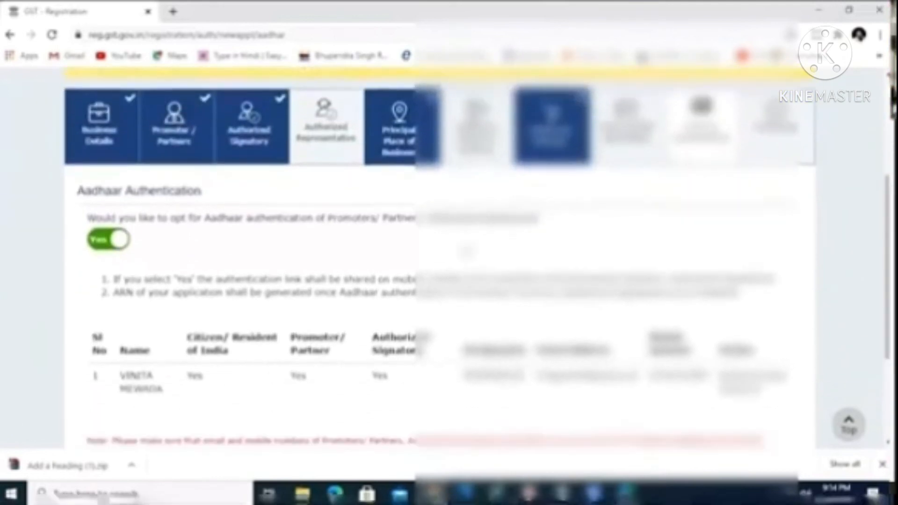
pyautogui.scroll(2, 500, 253)
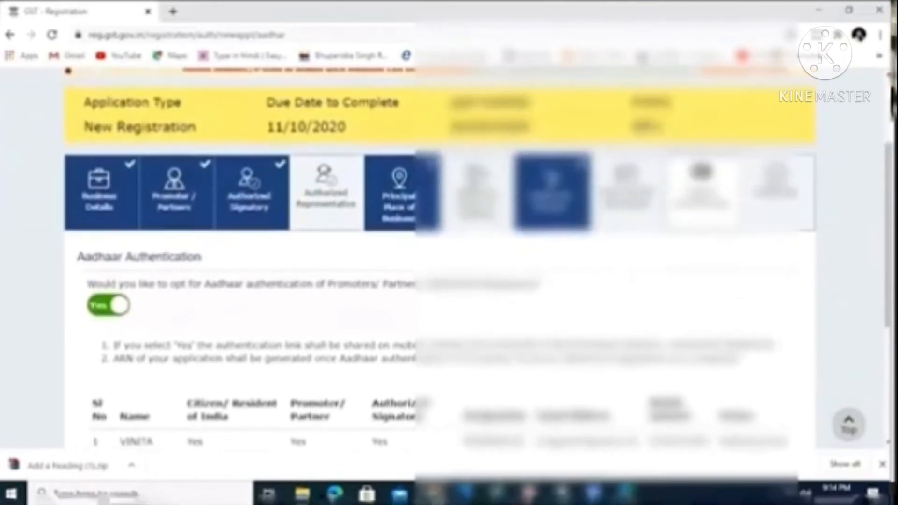
pyautogui.scroll(-6, 439, 252)
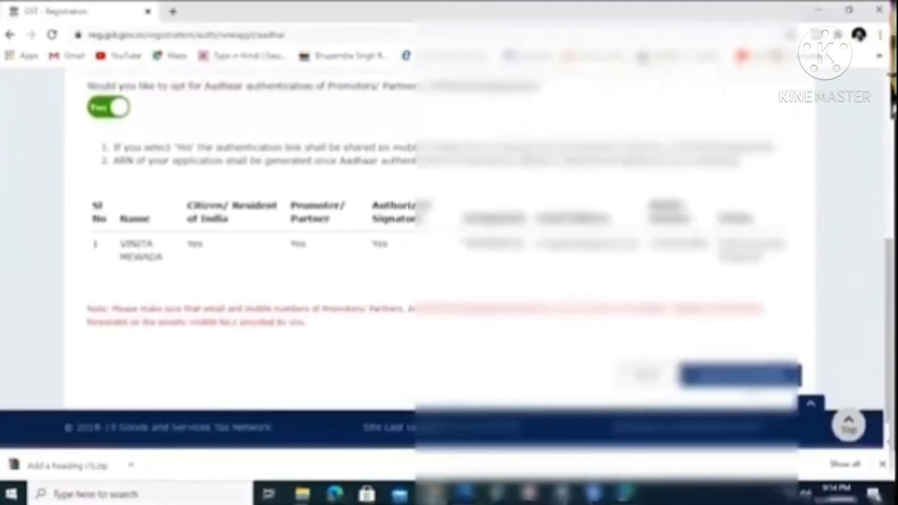
pyautogui.click(749, 378)
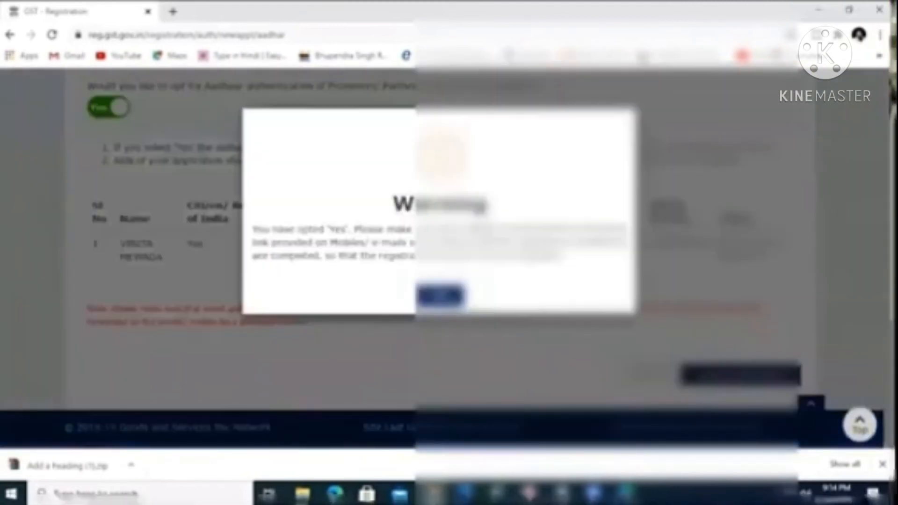
pyautogui.click(440, 296)
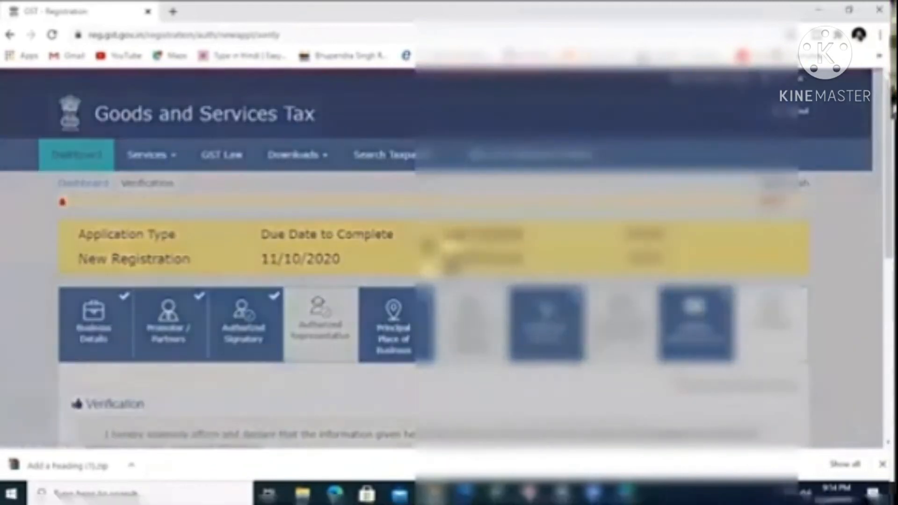
# - Choose the proprietor as the Name of Authorized Signatory
pyautogui.scroll(-5, 340, 288)
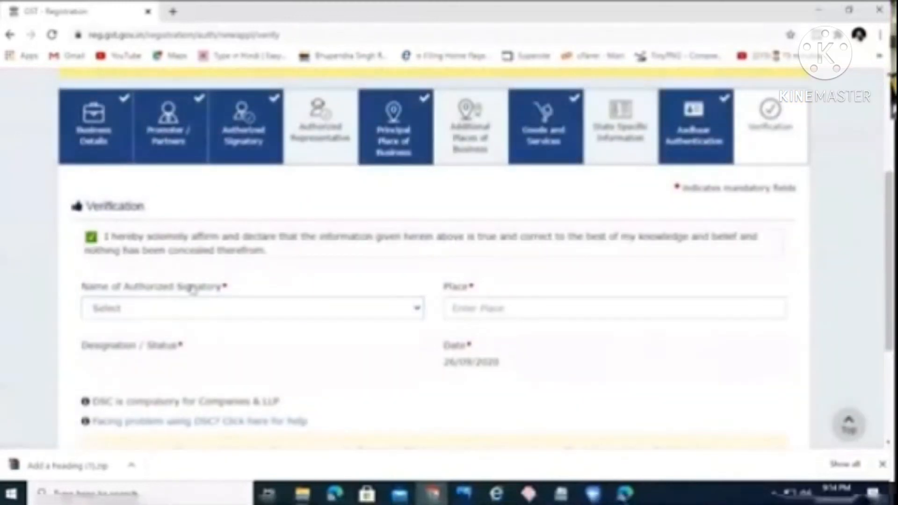
pyautogui.scroll(-1, 233, 273)
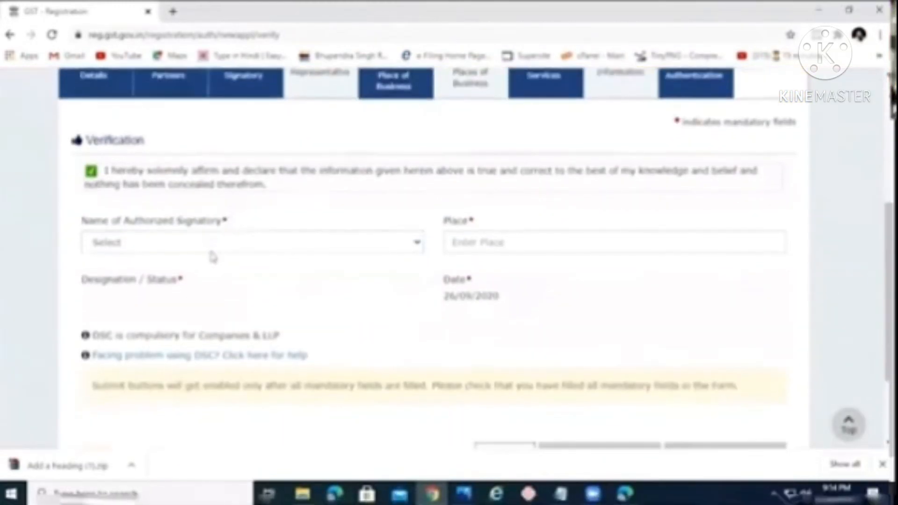
pyautogui.click(211, 246)
pyautogui.click(211, 272)
# - Enter BHOPAL as the place of verification and submit the application with EVC
pyautogui.click(458, 243)
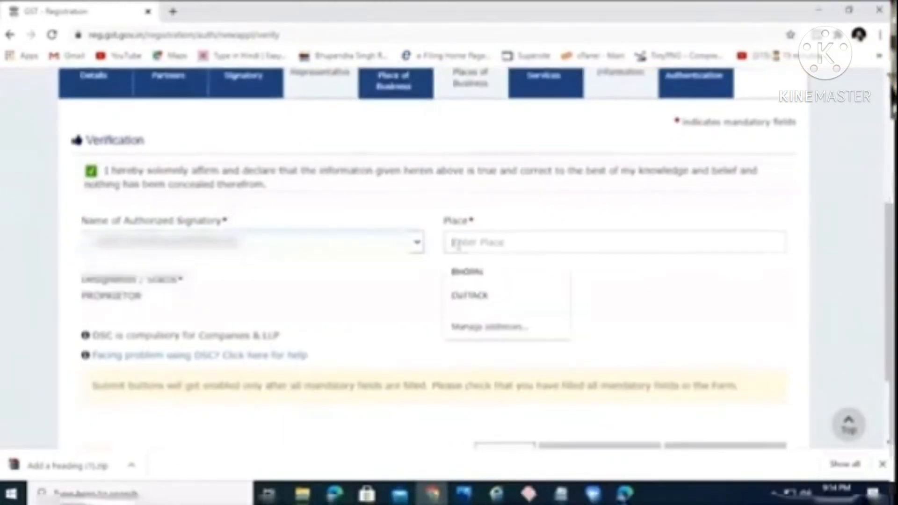
pyautogui.write('BHOPAL')
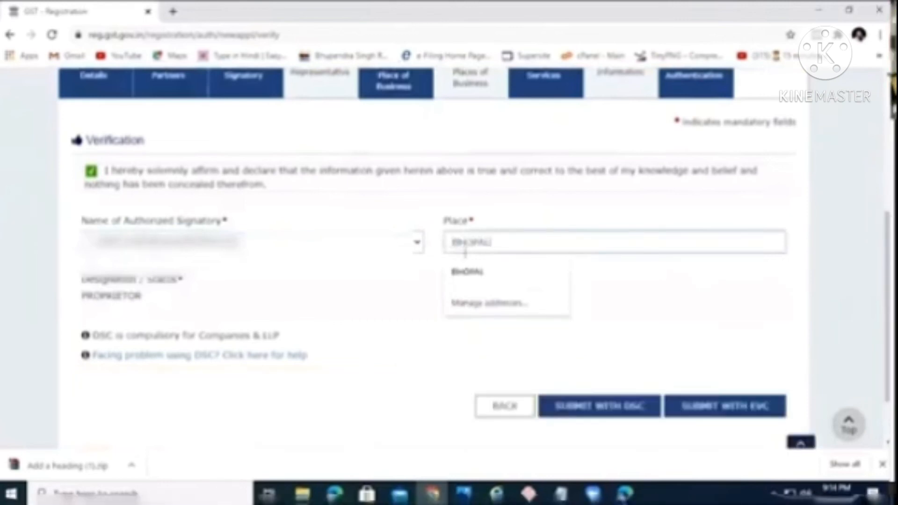
pyautogui.click(467, 272)
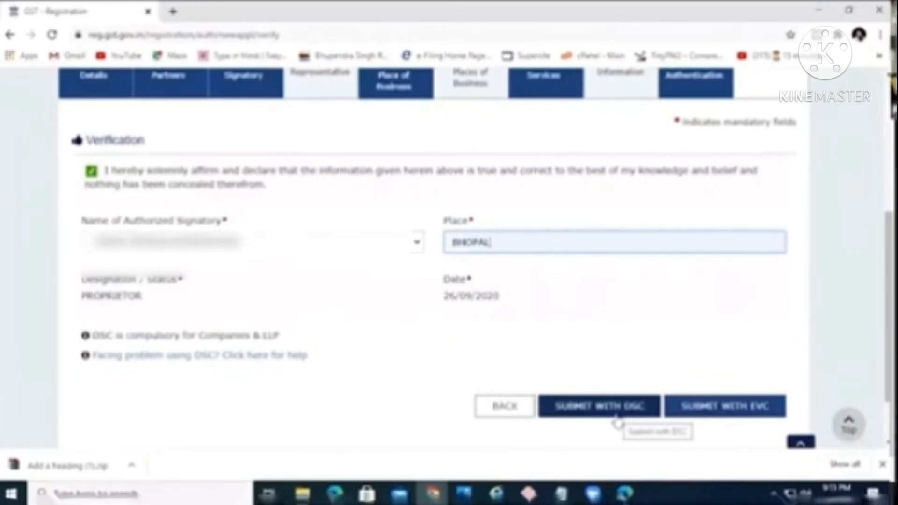
pyautogui.click(708, 410)
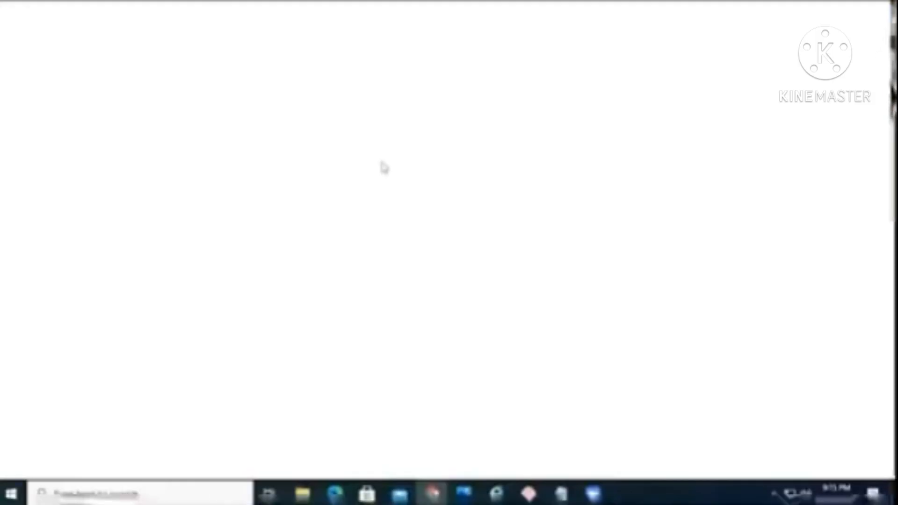
# - Load the Google home page in a new browser tab
pyautogui.click(257, 33)
pyautogui.write('google')
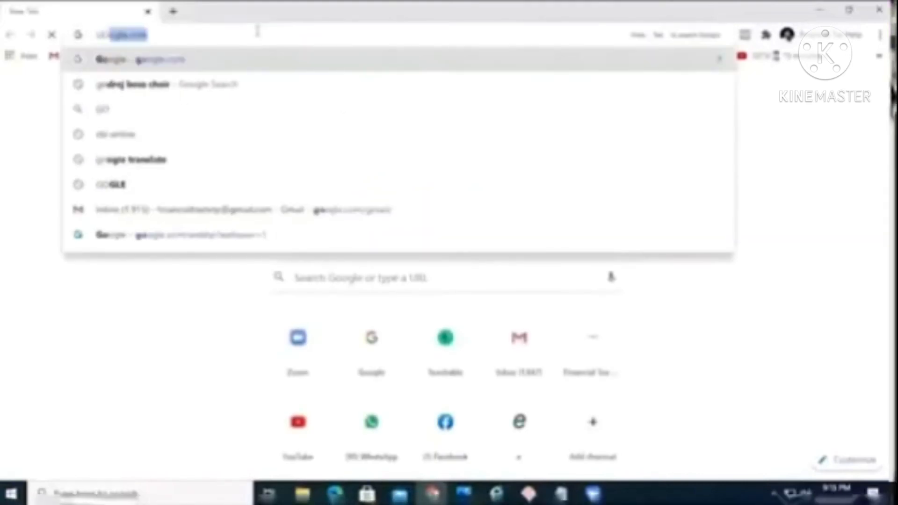
pyautogui.press('Return')
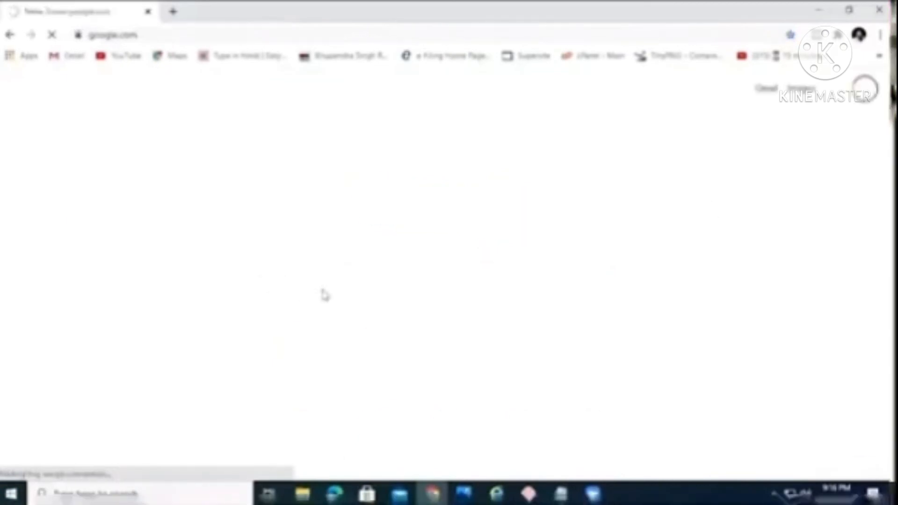
# - Search Google for 'mobile accessories hsn code' to get the HSN code table
pyautogui.click(360, 270)
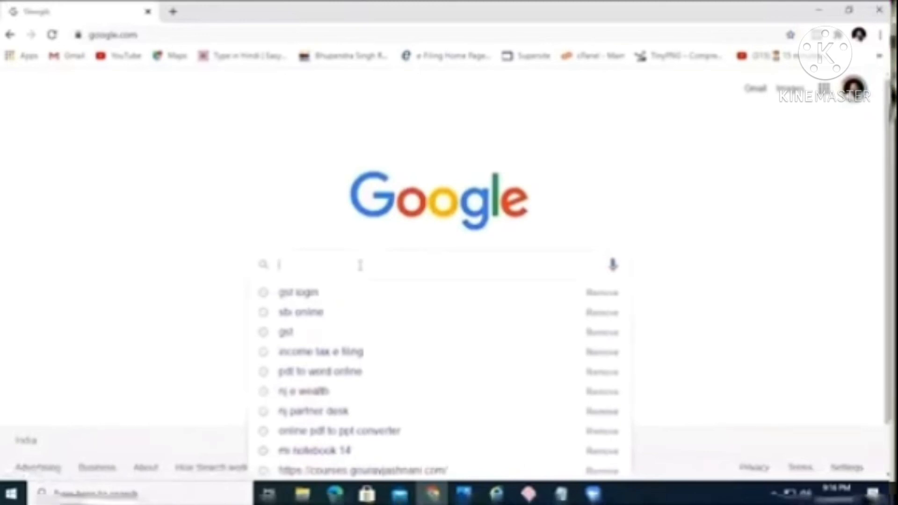
pyautogui.write('m')
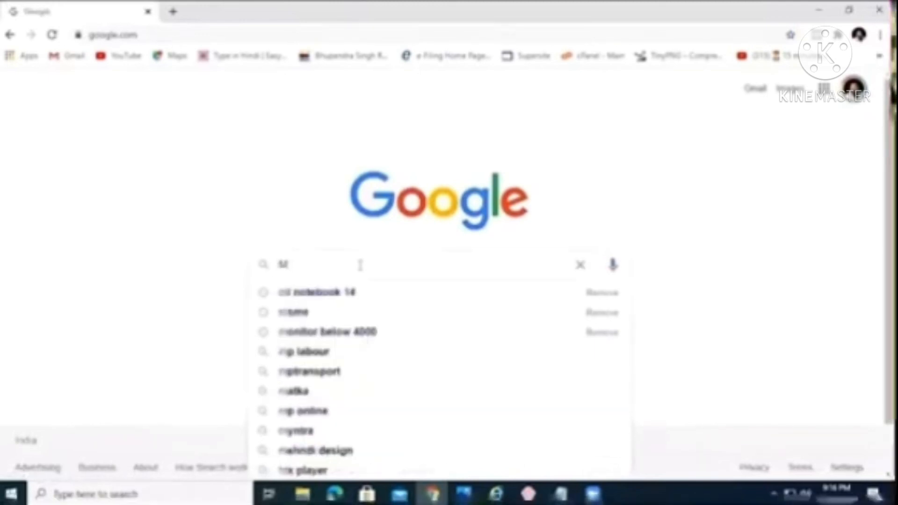
pyautogui.write('OBILE A')
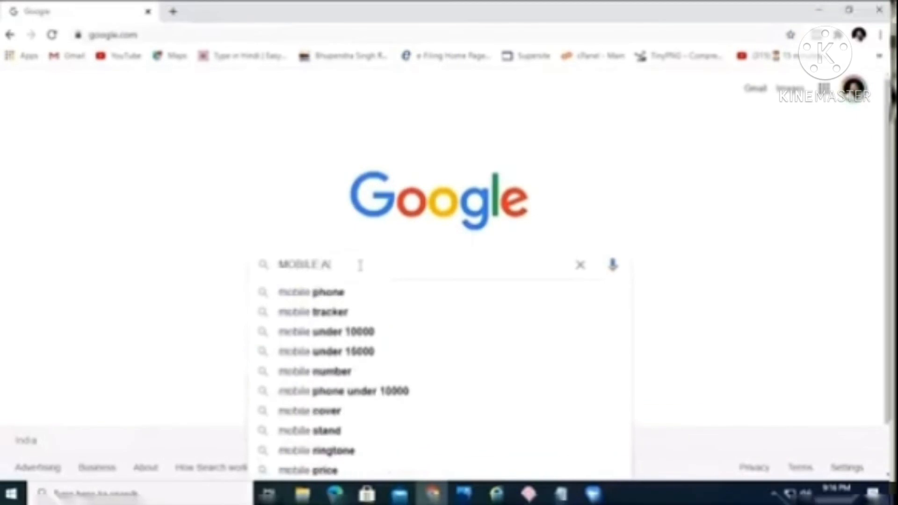
pyautogui.write('SS')
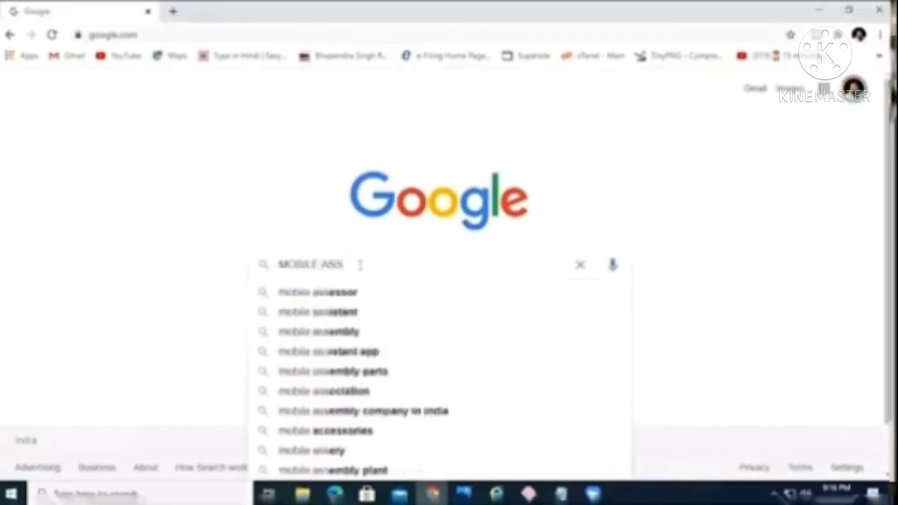
pyautogui.press('BackSpace')
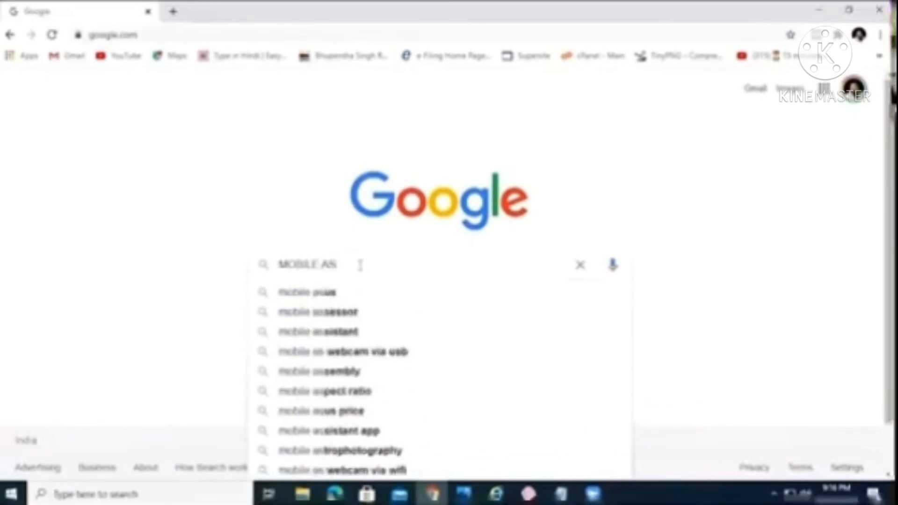
pyautogui.write('SASSORY')
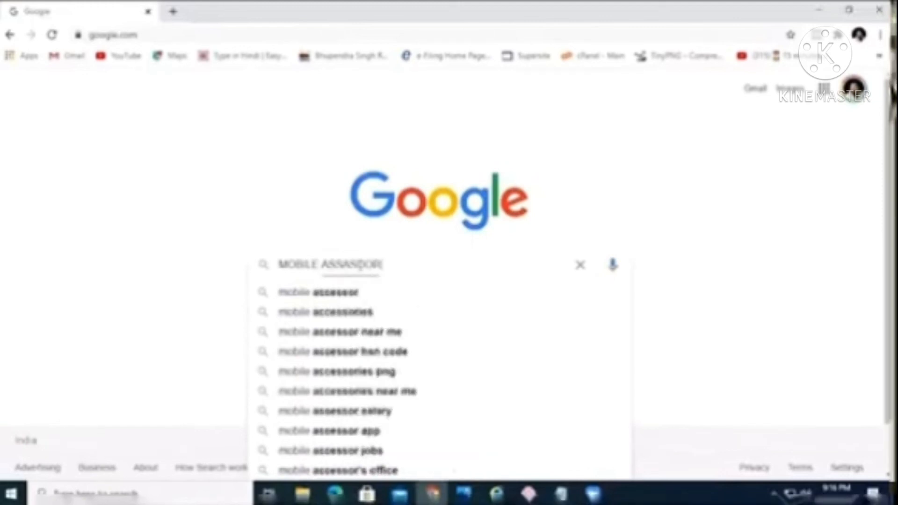
pyautogui.write(' HS')
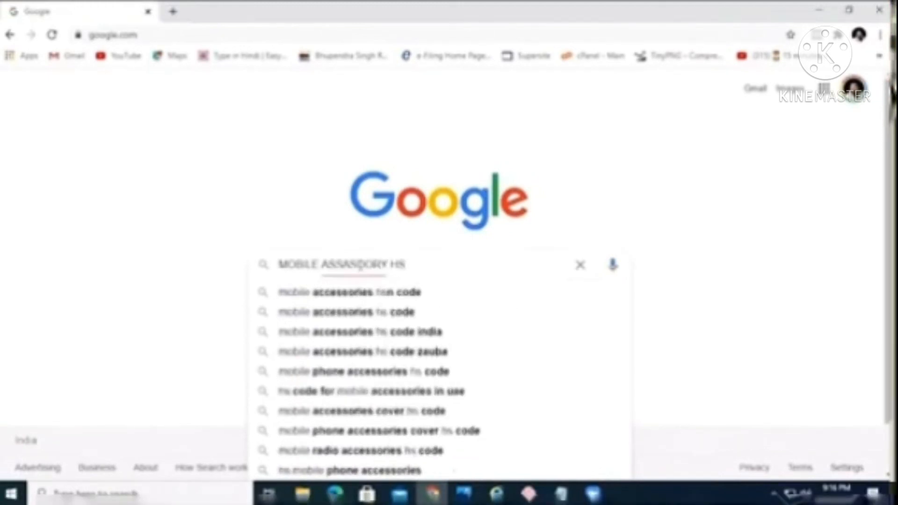
pyautogui.write('N')
pyautogui.press('Down')
pyautogui.press('Return')
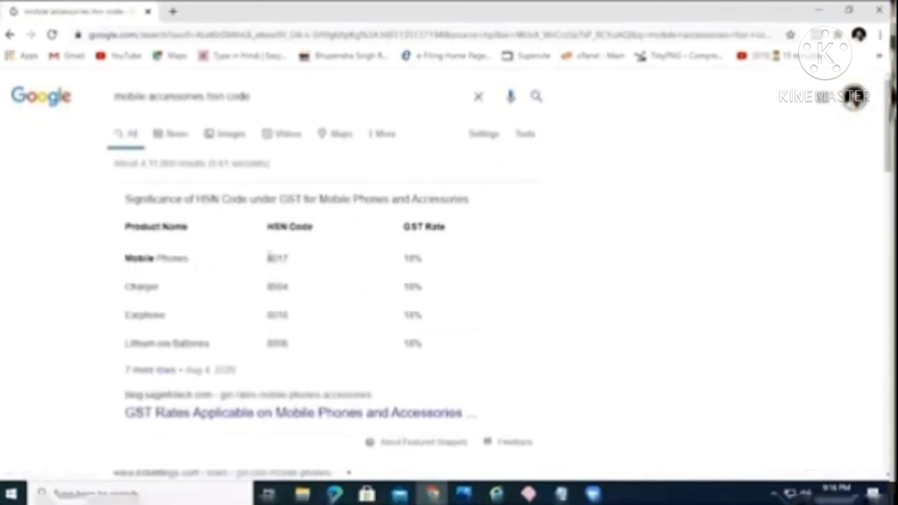
# - Mark the accessories HSN codes, then search Google for 'HSC CODE BY CLEAR TAX' instead
pyautogui.moveTo(268, 258); pyautogui.dragTo(287, 315)
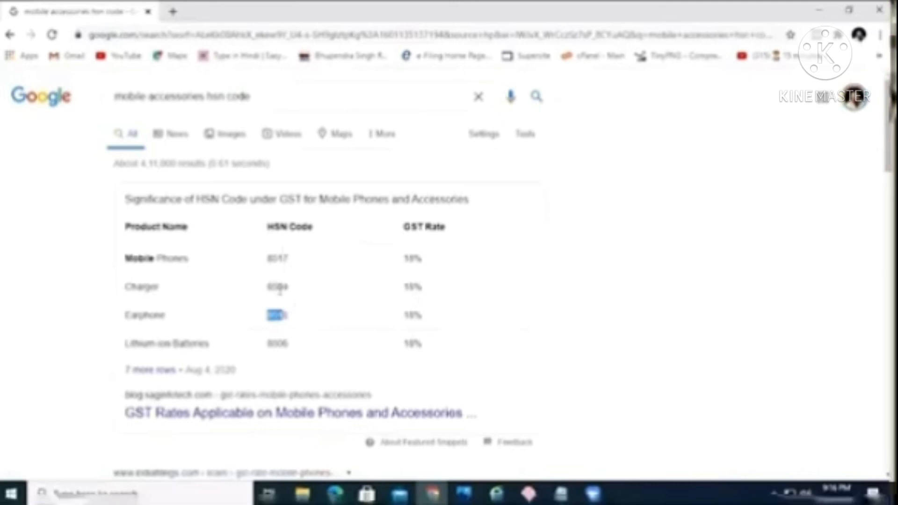
pyautogui.tripleClick(274, 103)
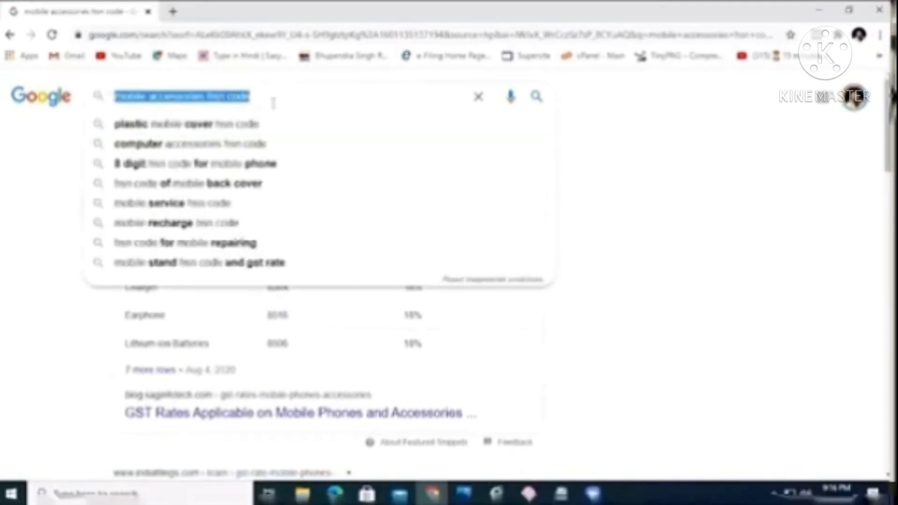
pyautogui.write('HS')
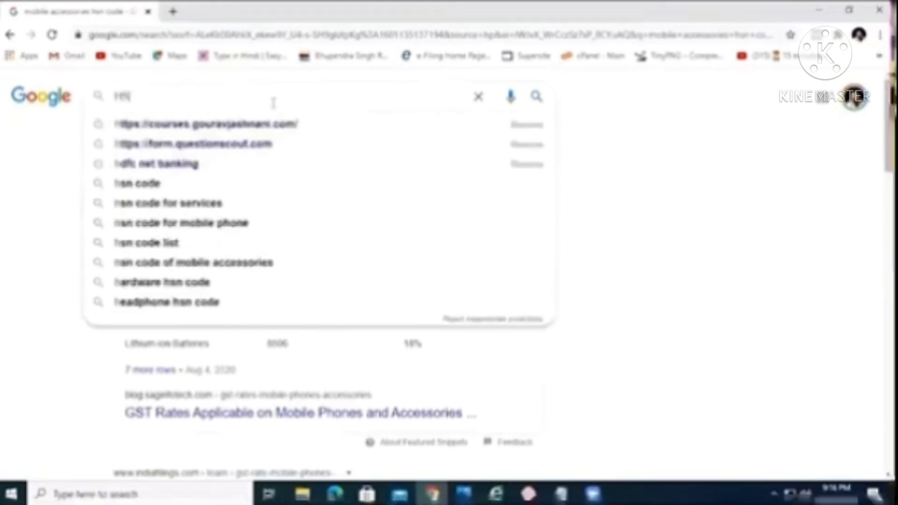
pyautogui.write('C CODE ')
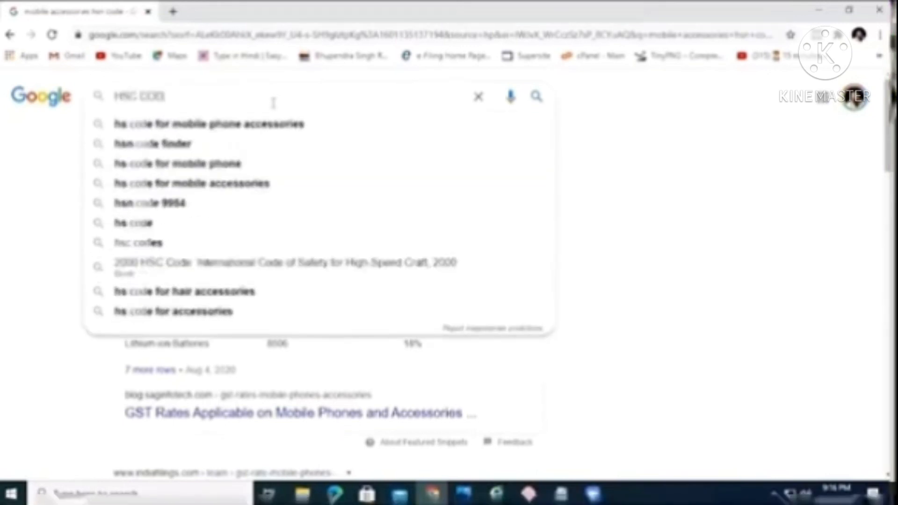
pyautogui.write('BY')
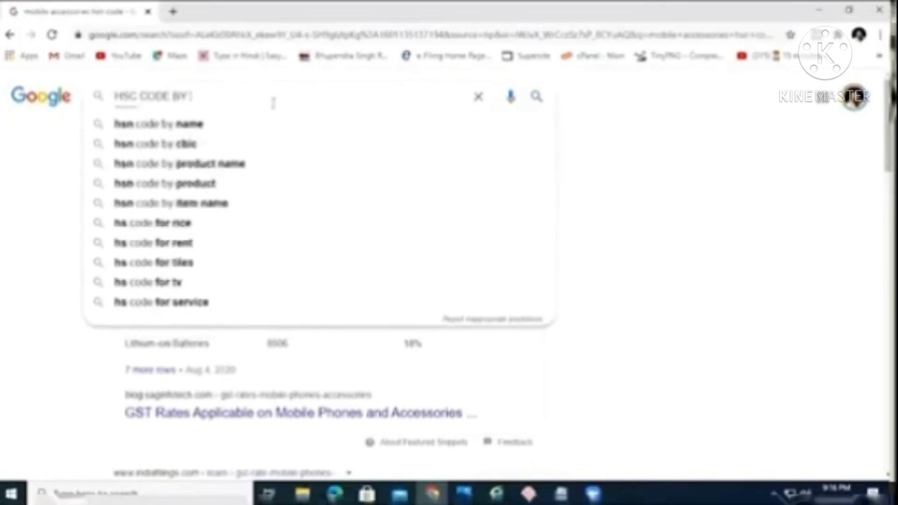
pyautogui.write(' CLEAR TAX')
pyautogui.press('Return')
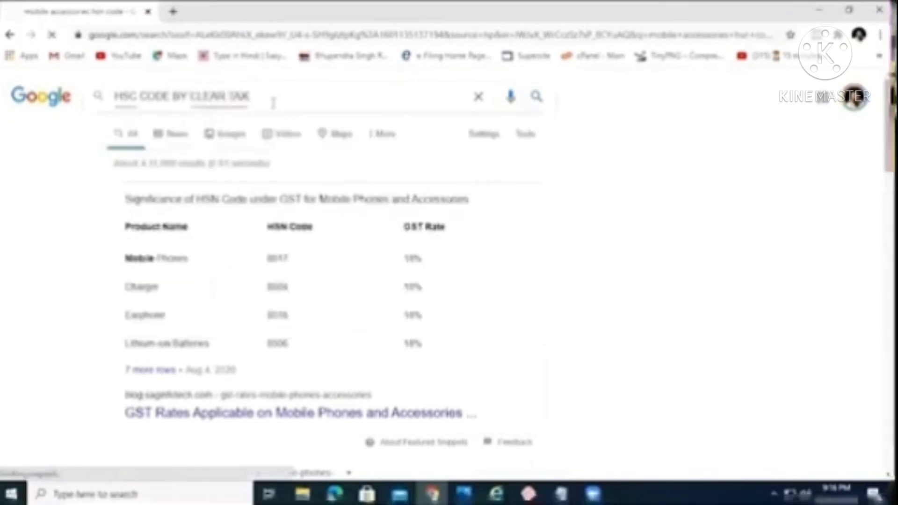
# - Open ClearTax's HSN finder and search MOBILE, reviewing HSN codes 8426 and 8705
pyautogui.click(188, 261)
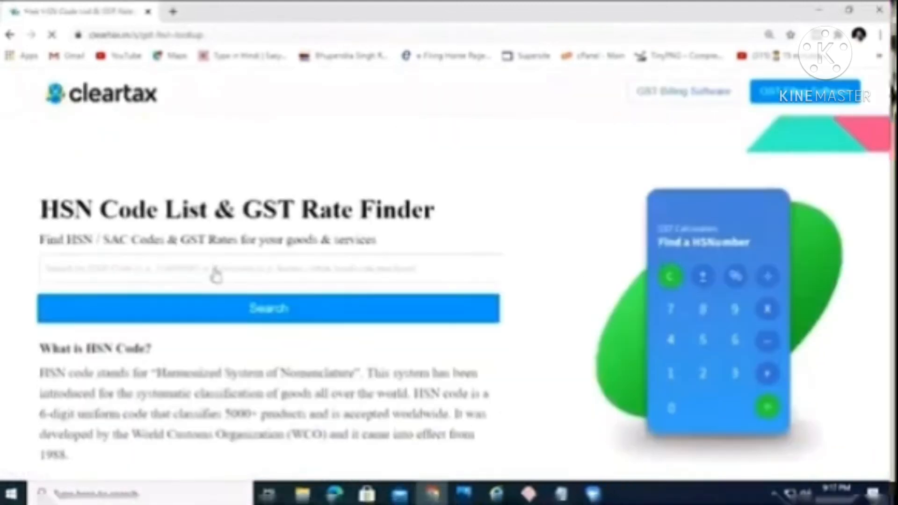
pyautogui.click(215, 275)
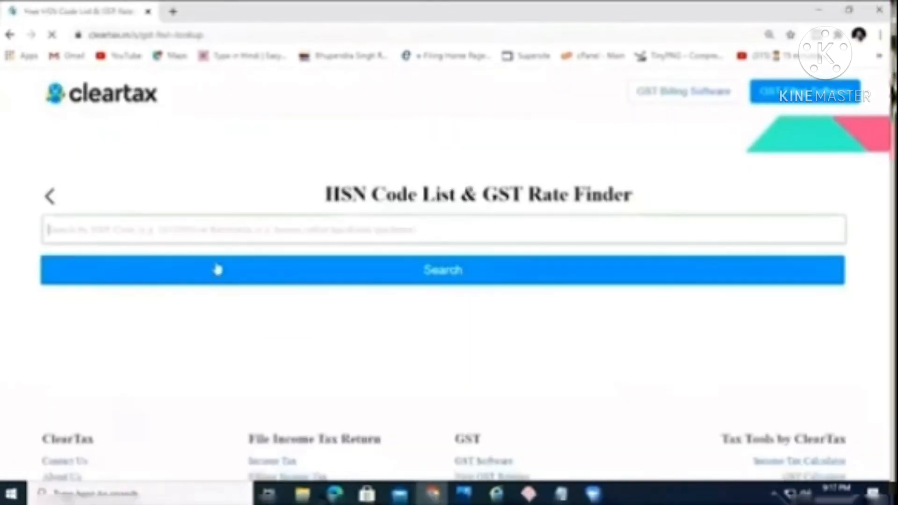
pyautogui.write('Mobil')
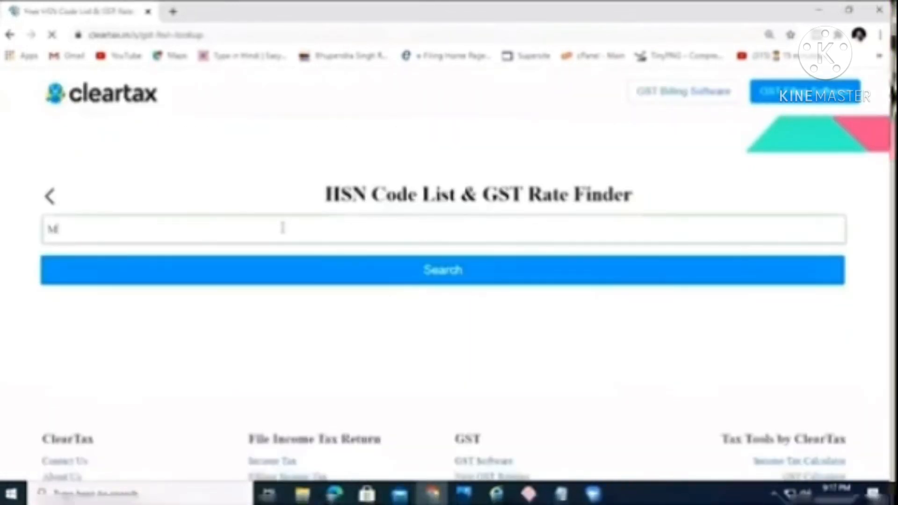
pyautogui.press('Return')
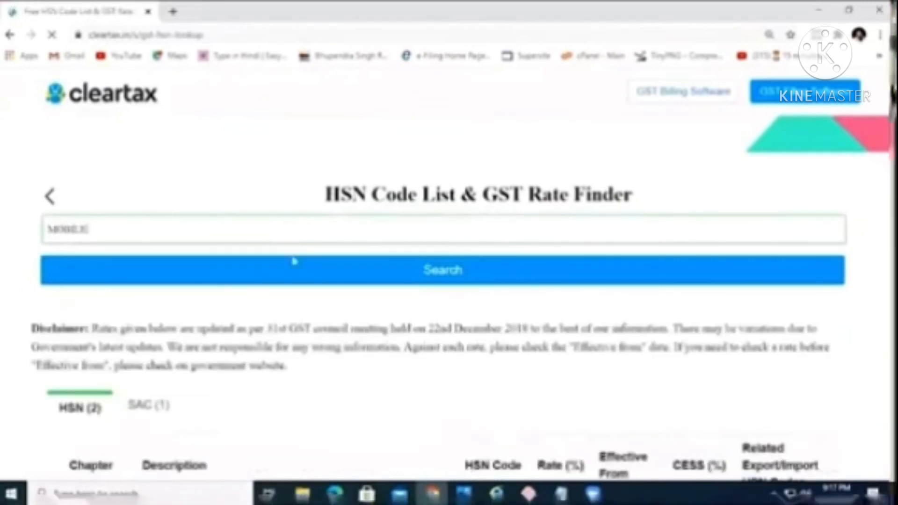
pyautogui.scroll(-5, 272, 281)
pyautogui.scroll(-5, 164, 276)
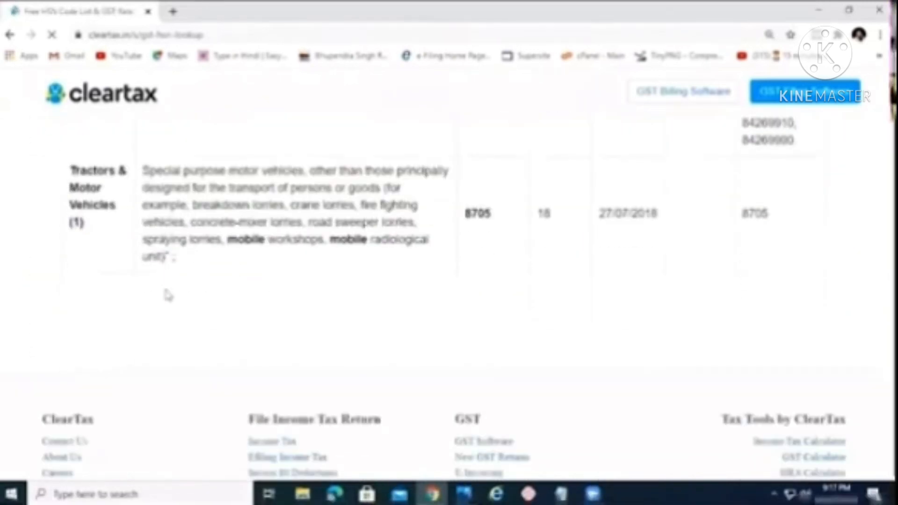
pyautogui.scroll(8, 168, 294)
# - Check the SAC result 998413 for mobile telecommunications, then return to HSN and select MOBILE
pyautogui.click(154, 281)
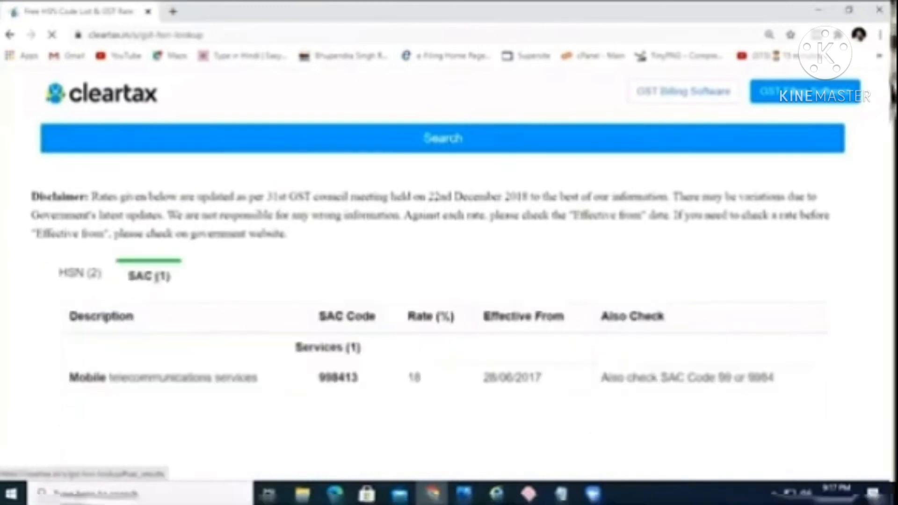
pyautogui.scroll(-3, 361, 337)
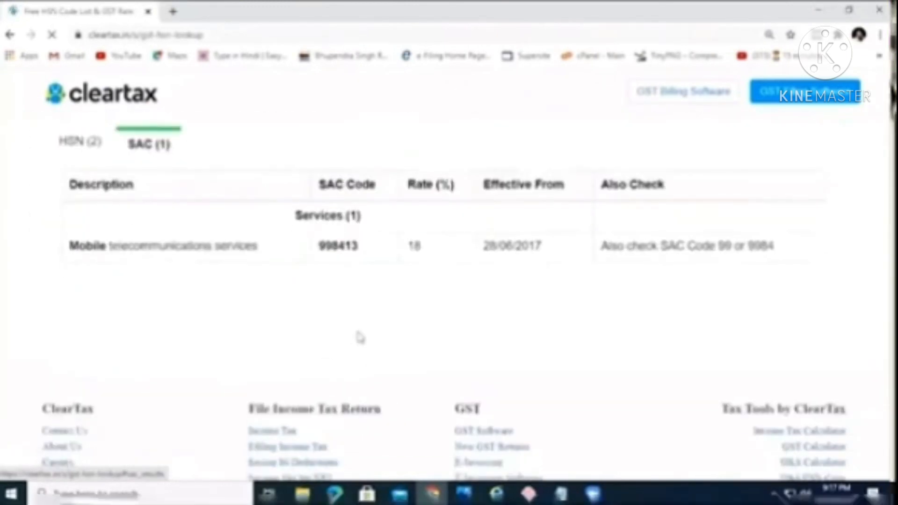
pyautogui.scroll(5, 361, 337)
pyautogui.scroll(-2, 141, 301)
pyautogui.click(75, 281)
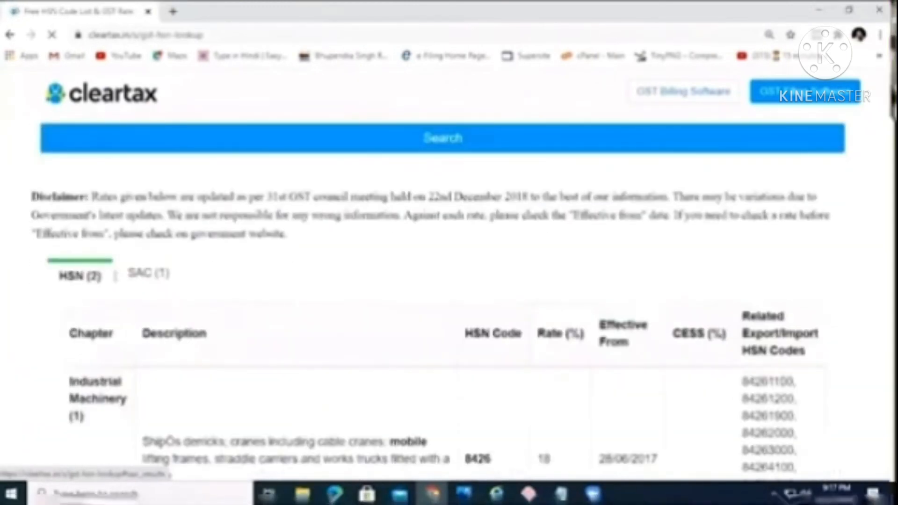
pyautogui.scroll(-10, 312, 331)
pyautogui.scroll(-5, 313, 331)
pyautogui.scroll(10, 311, 337)
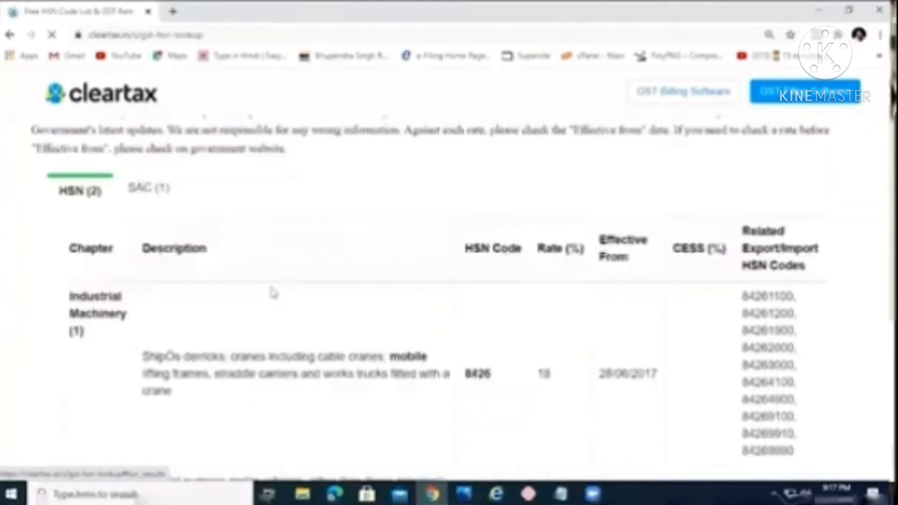
pyautogui.scroll(4, 157, 298)
pyautogui.doubleClick(125, 301)
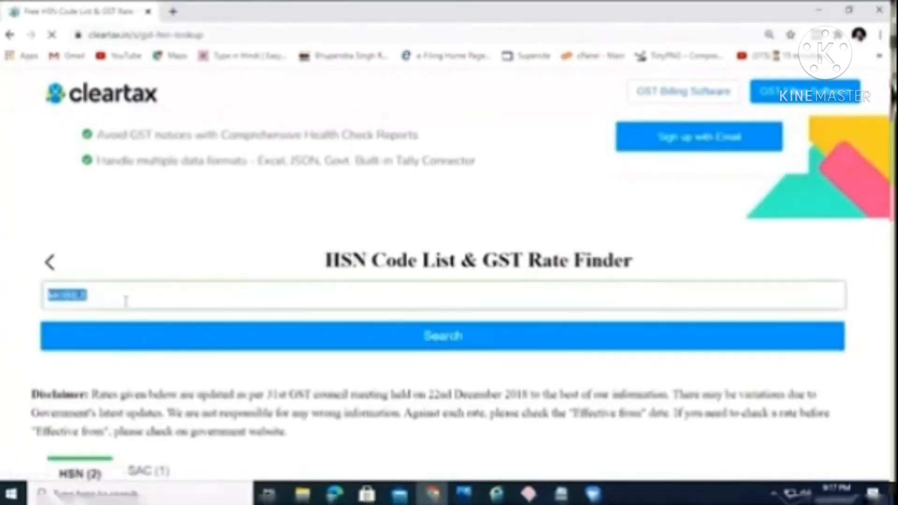
# - Replace MOBILE with ELECTRICITY in the finder and review the HSN results
pyautogui.press('BackSpace')
pyautogui.write('ELE')
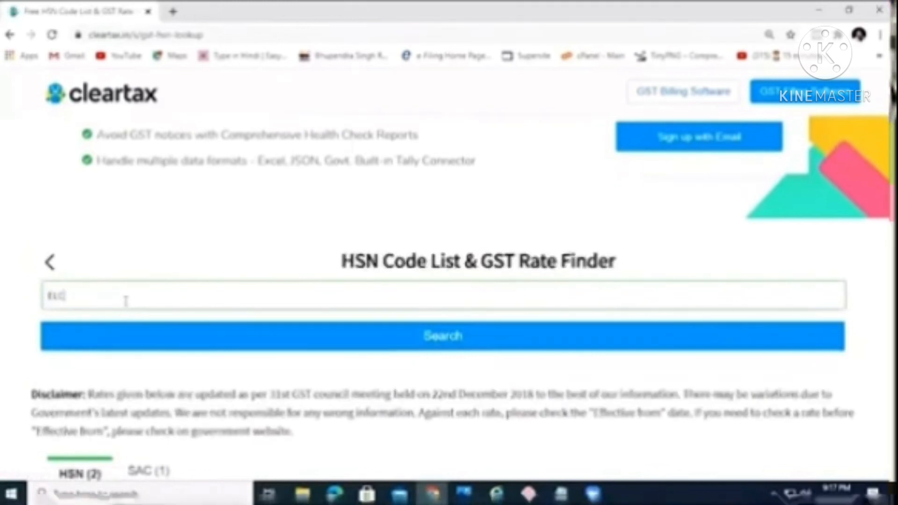
pyautogui.write('CTRIC')
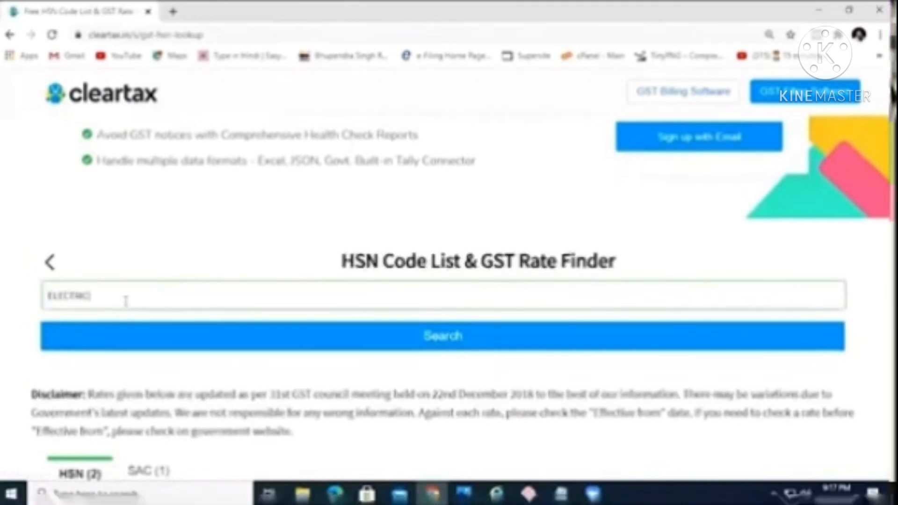
pyautogui.write('ITY')
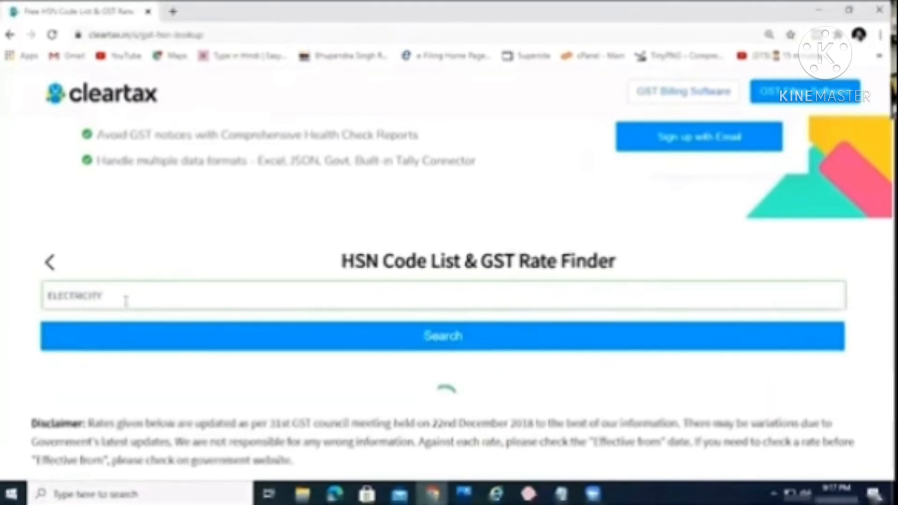
pyautogui.scroll(-6, 125, 301)
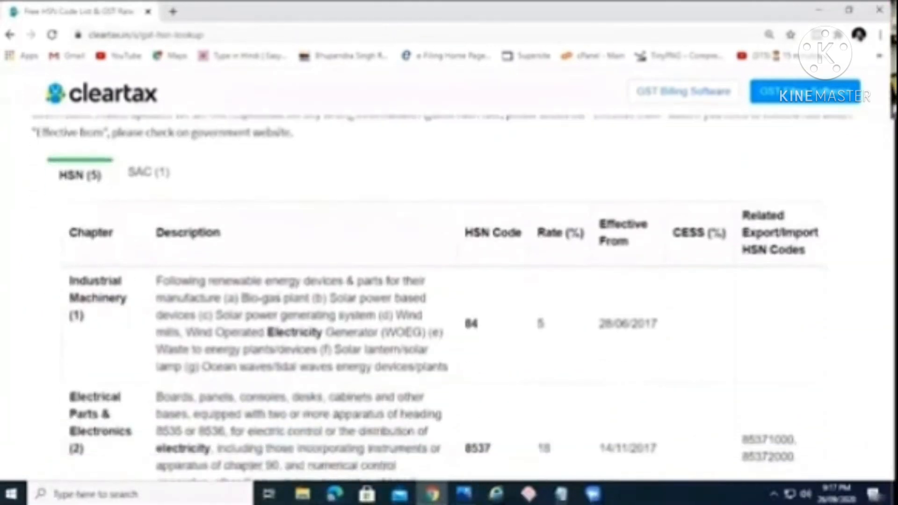
pyautogui.scroll(-9, 300, 290)
pyautogui.scroll(5, 299, 290)
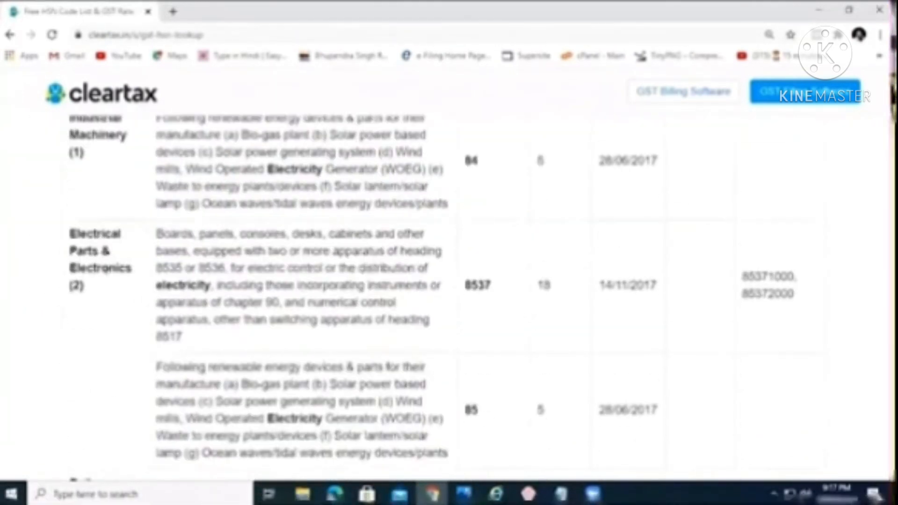
pyautogui.scroll(-9, 217, 327)
pyautogui.scroll(5, 437, 331)
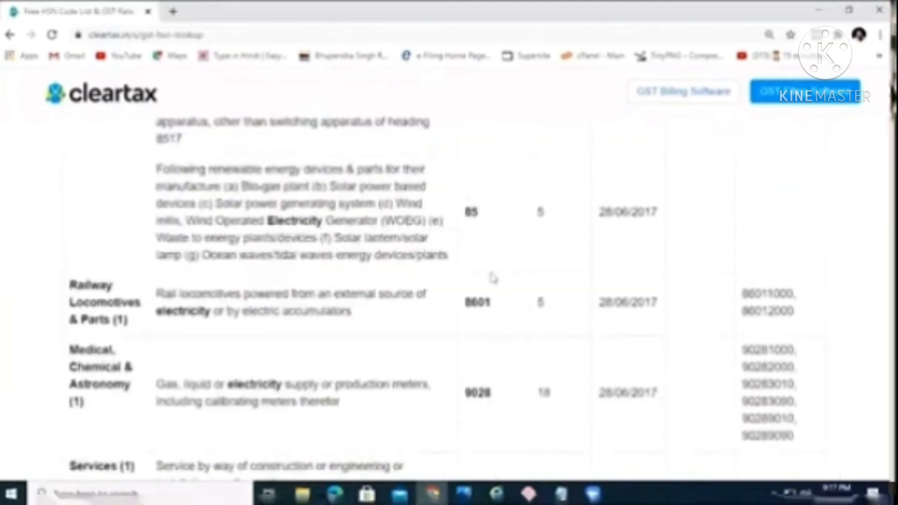
pyautogui.scroll(7, 571, 330)
# - Review the SAC codes for electricity, then close the ClearTax browser window
pyautogui.click(140, 142)
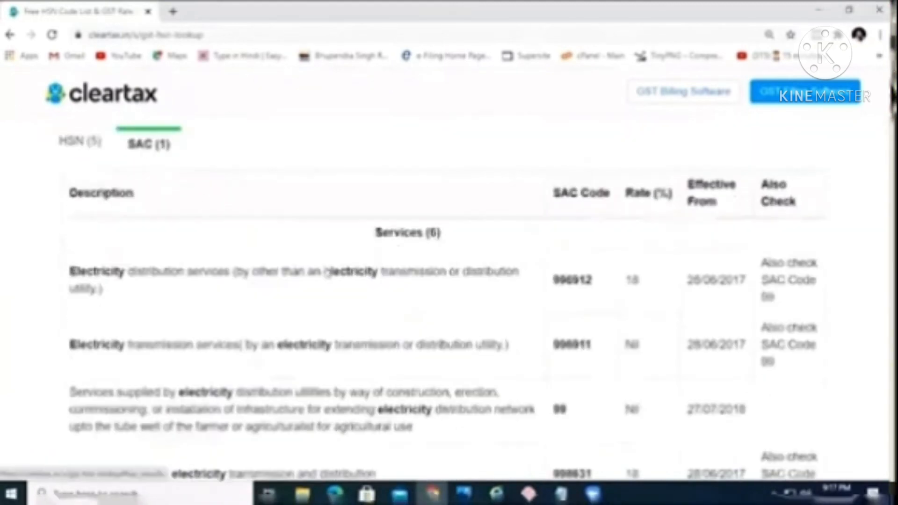
pyautogui.scroll(-8, 375, 309)
pyautogui.scroll(10, 481, 323)
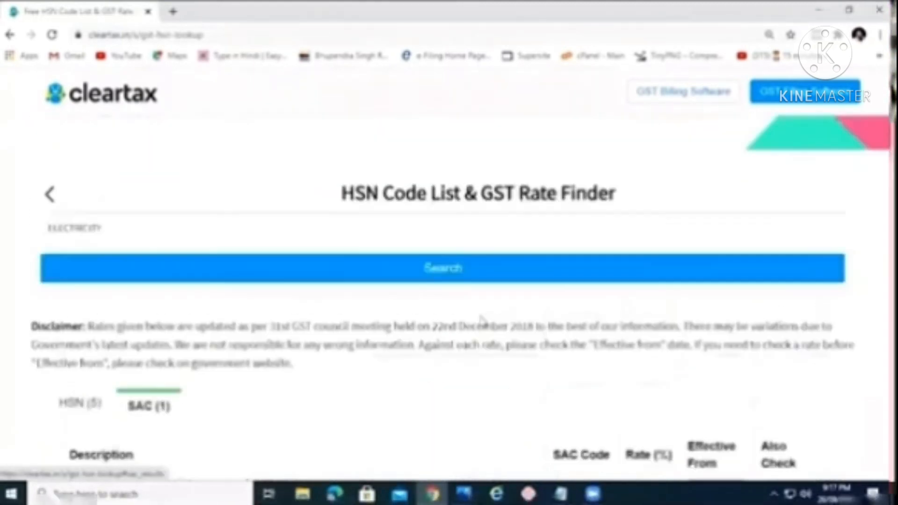
pyautogui.click(147, 12)
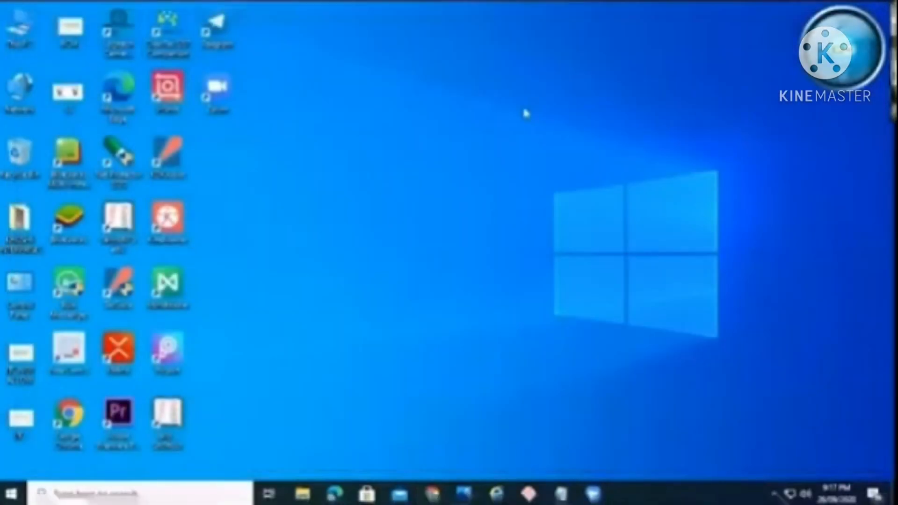